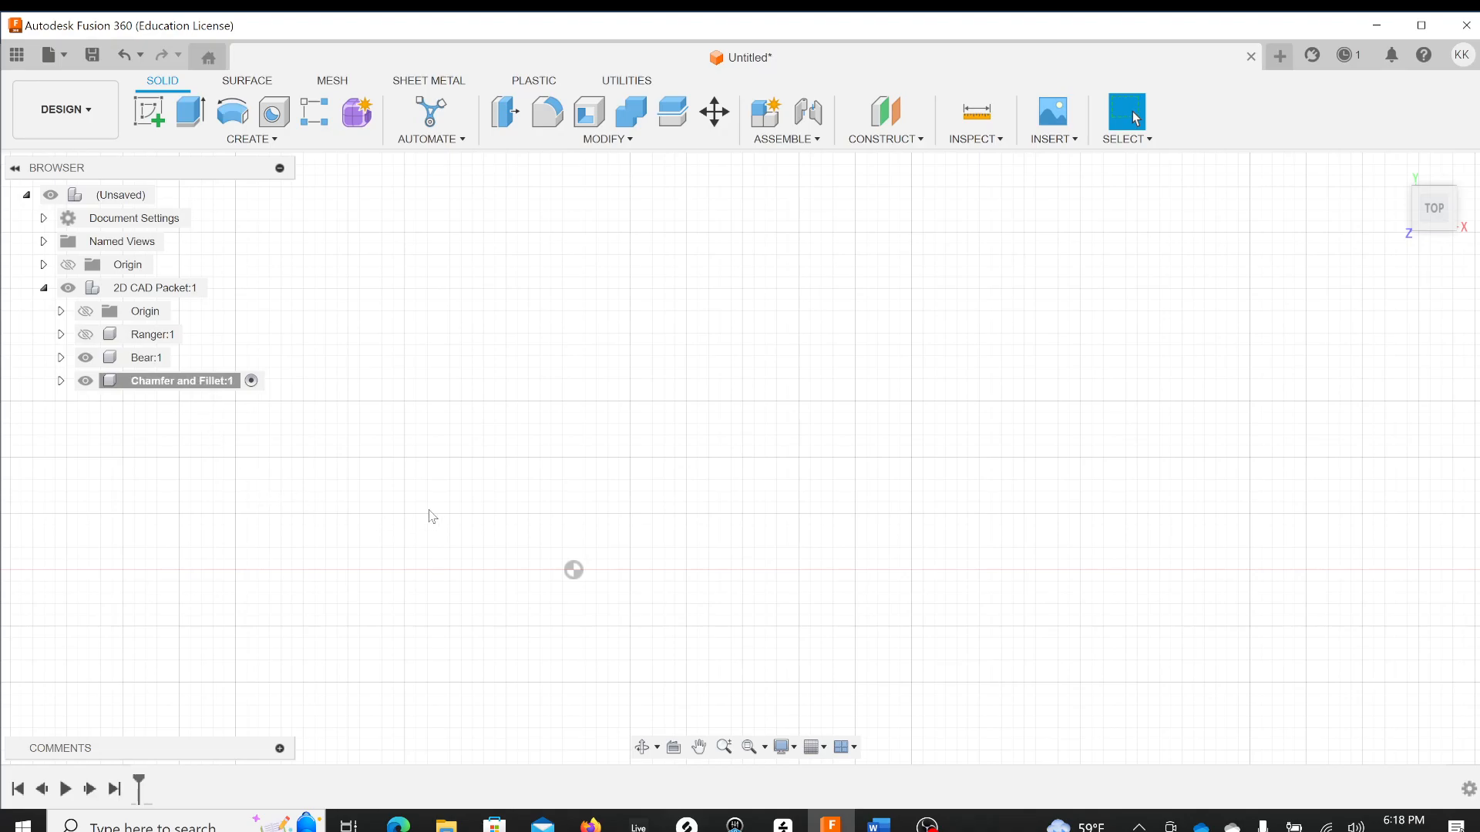
# Start a sketch on the XY plane and draw a rectangle about 2 in wide by 1.5 in high from the origin
pyautogui.click(147, 120)
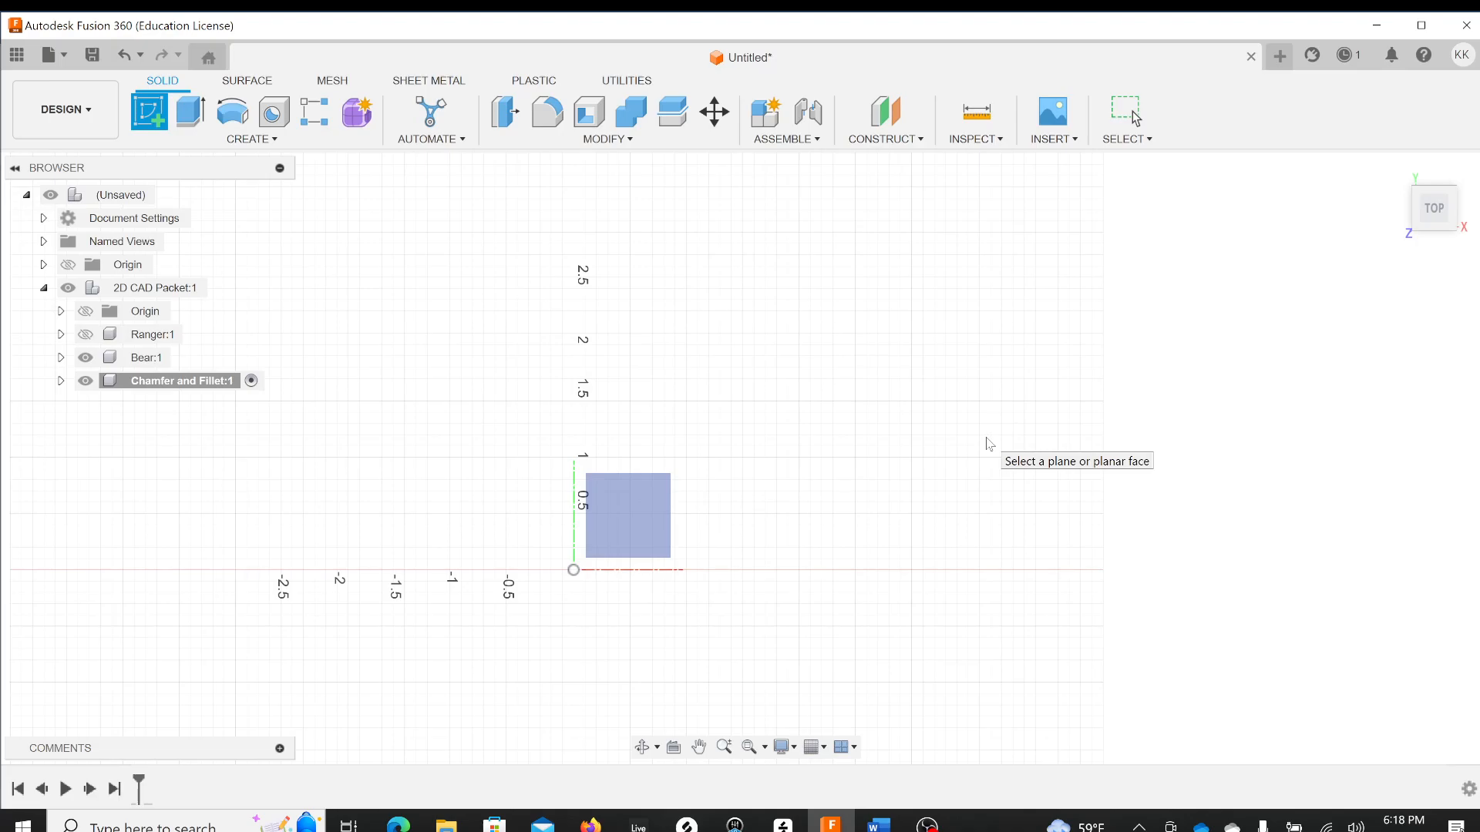
pyautogui.click(634, 516)
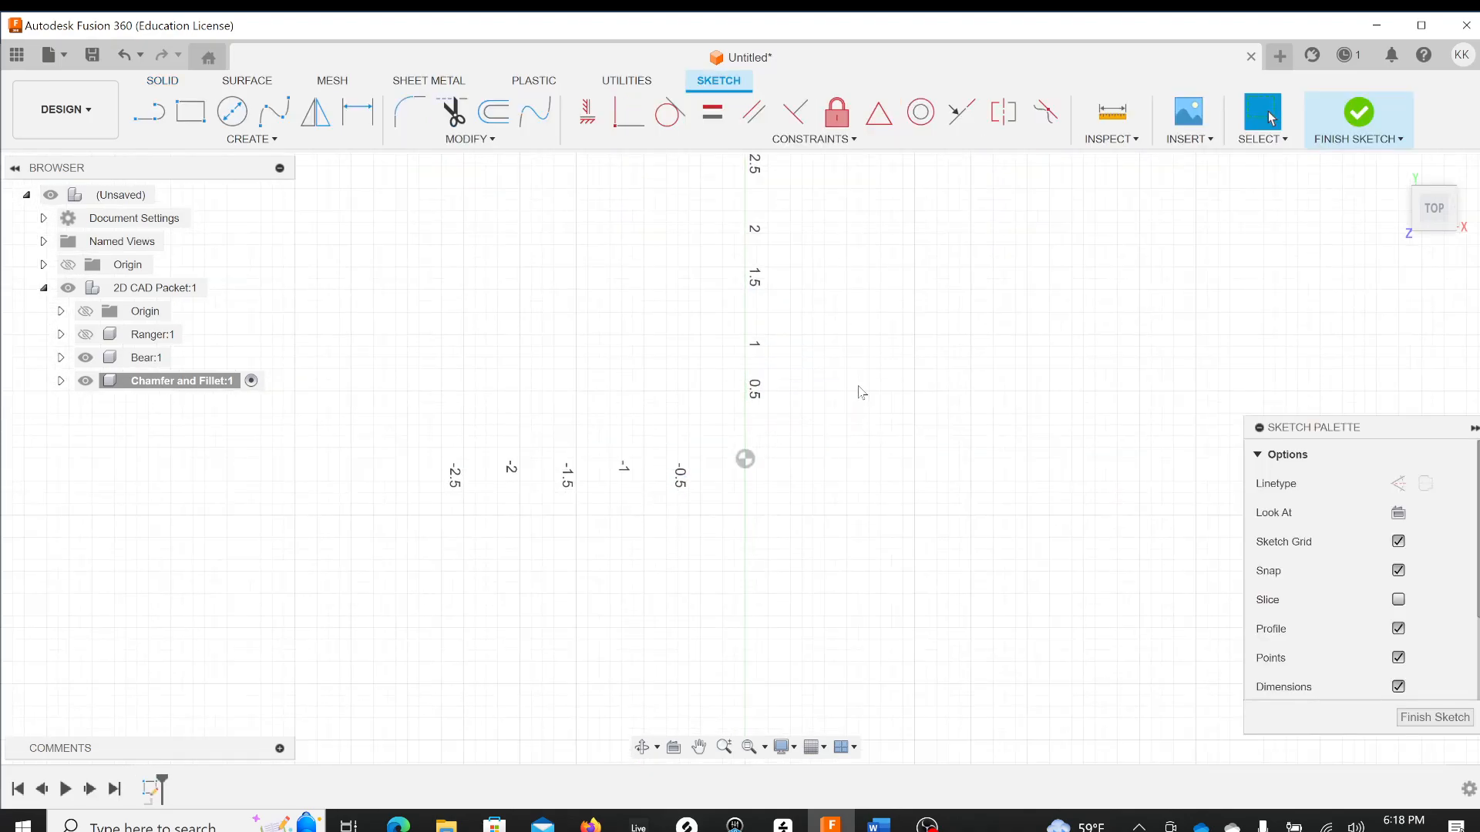
pyautogui.moveTo(855, 386)
pyautogui.mouseDown(button='middle')
pyautogui.moveTo(773, 439)
pyautogui.moveTo(563, 521)
pyautogui.mouseUp(button='middle')
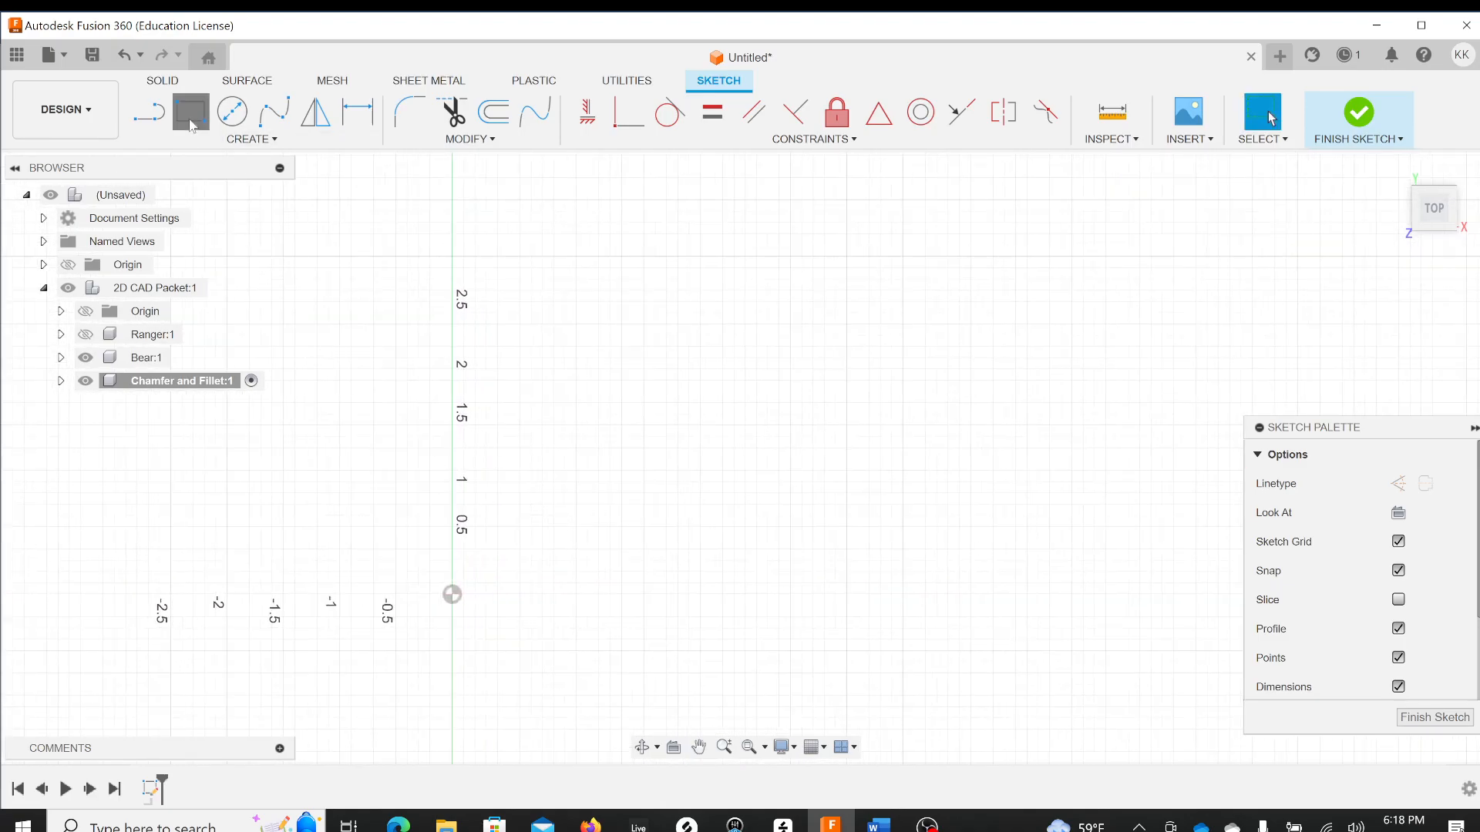
pyautogui.click(191, 124)
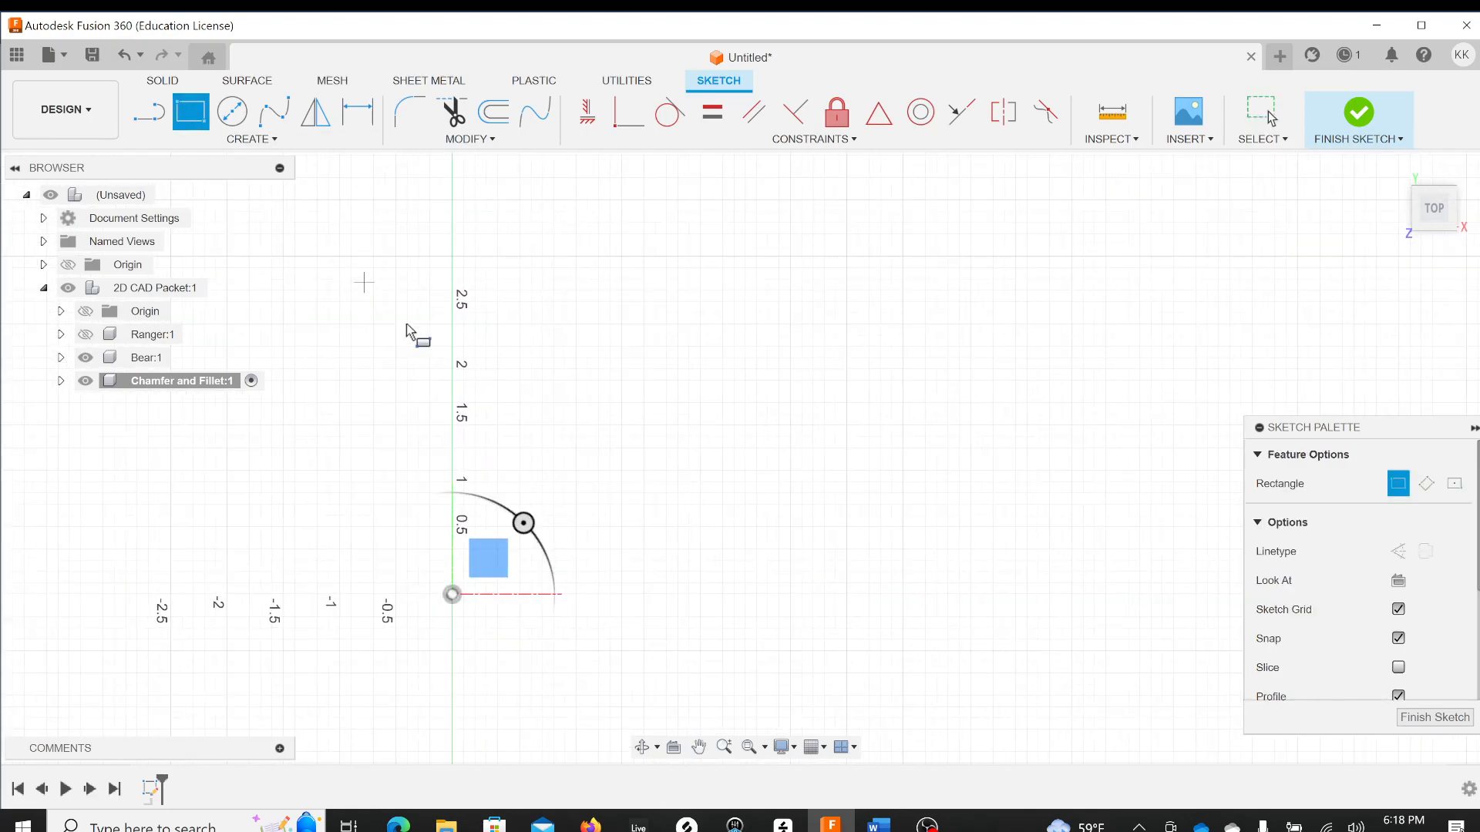
pyautogui.click(453, 595)
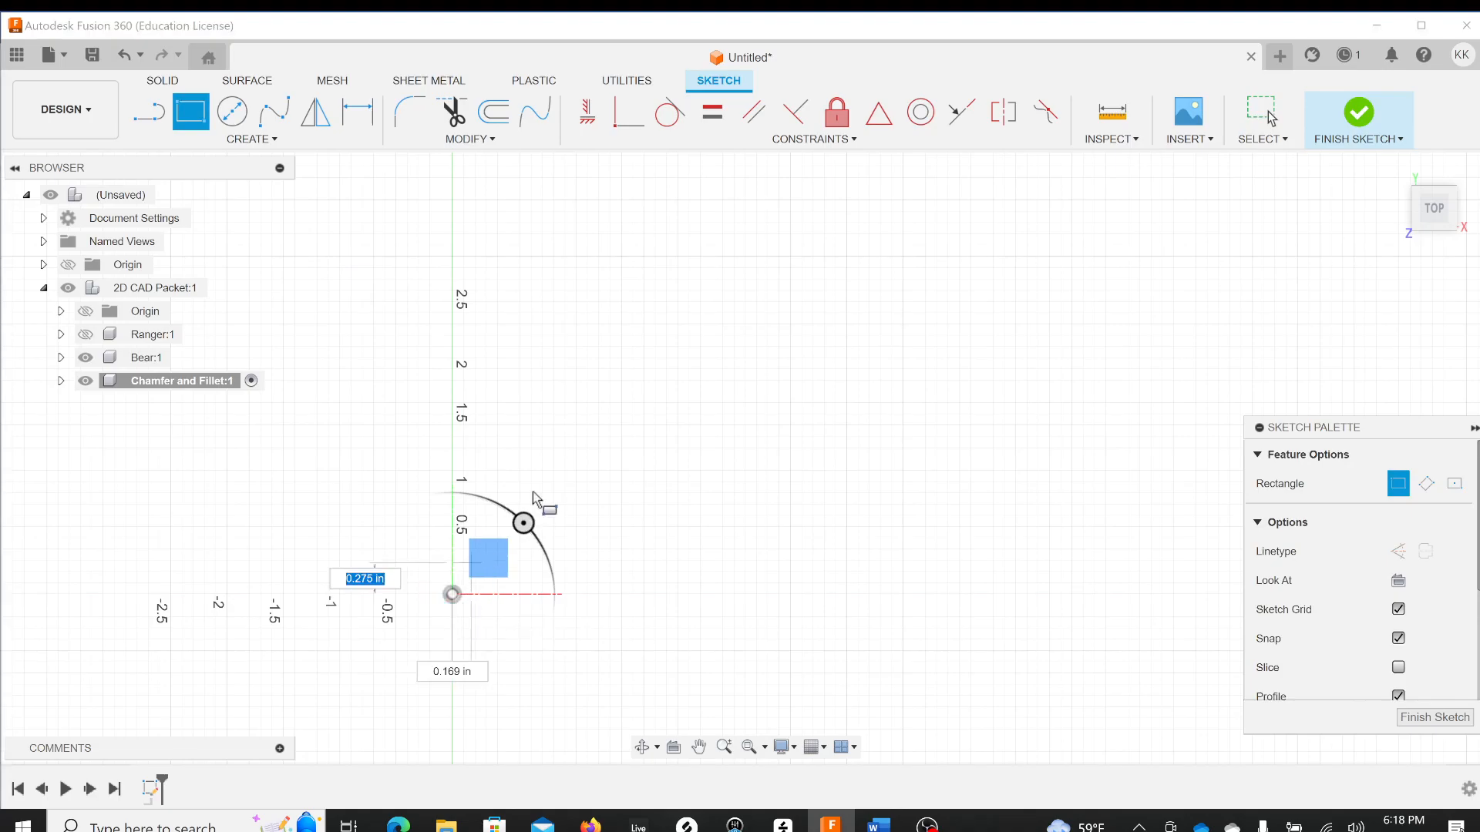
pyautogui.click(677, 426)
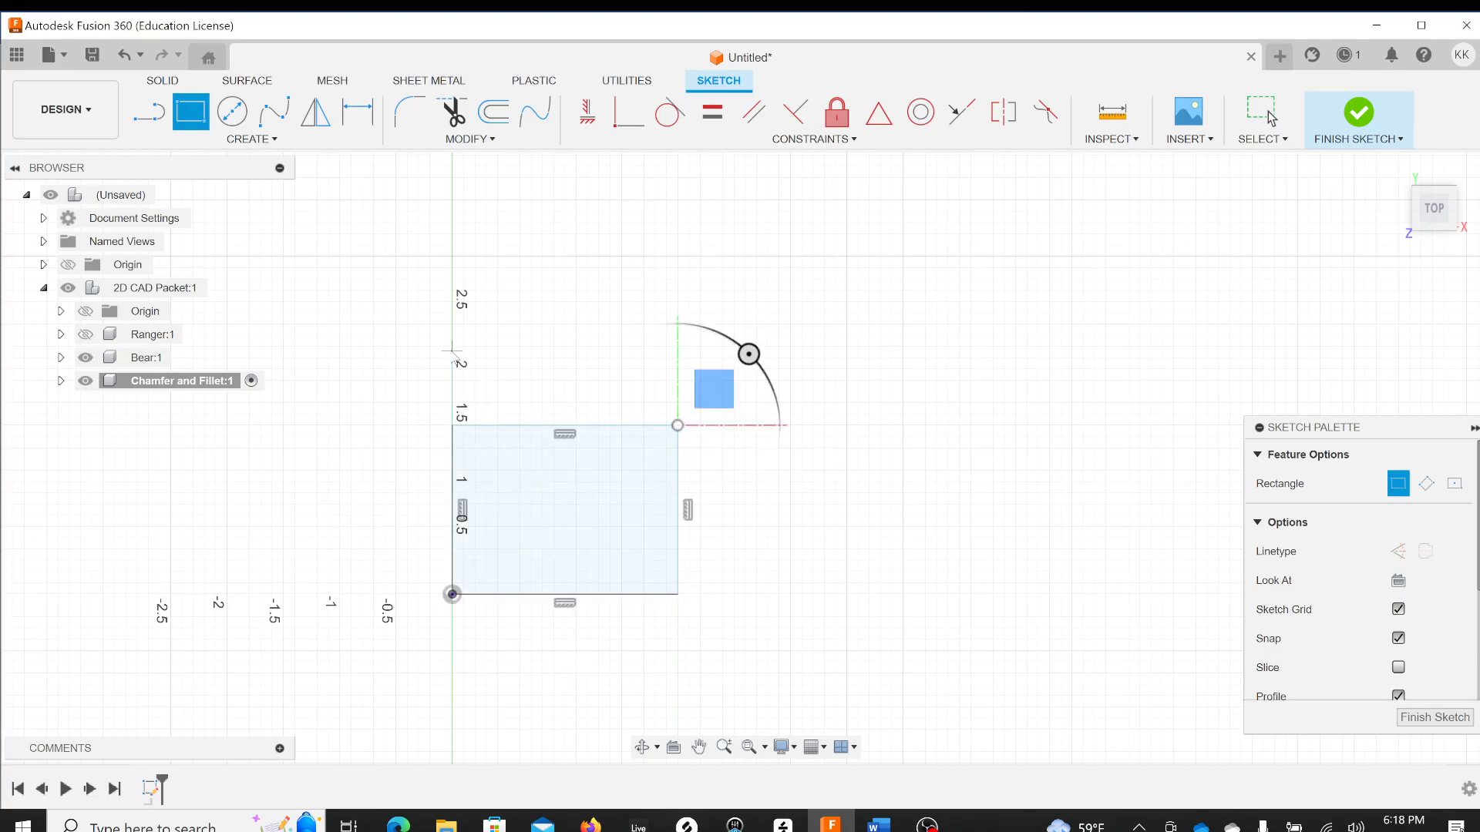
pyautogui.press('Escape')
# Draw a second rectangle about 2 in by 1.5 in, aligned with the first and about 1 in to its right
pyautogui.click(191, 112)
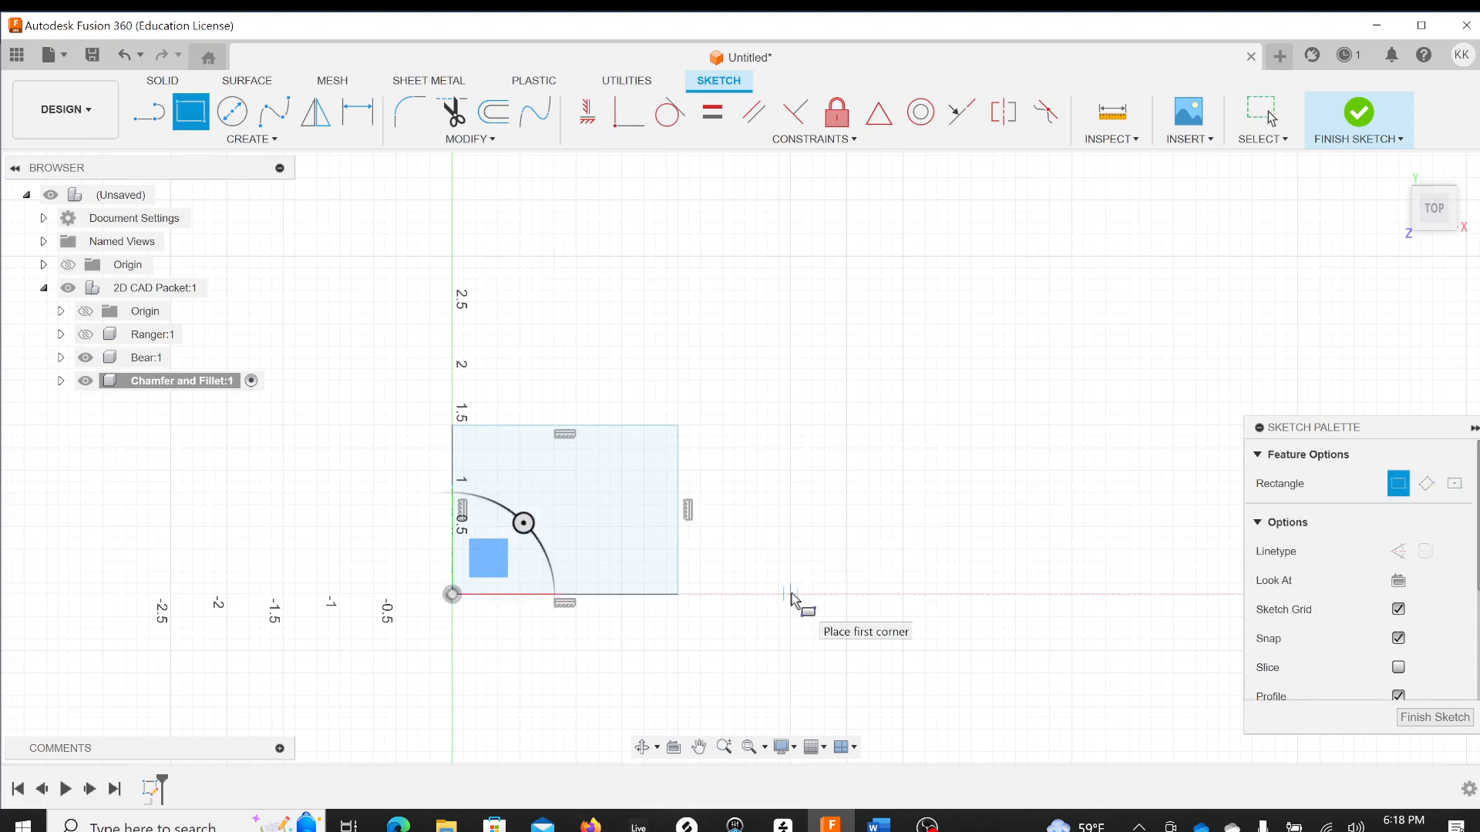
pyautogui.click(790, 594)
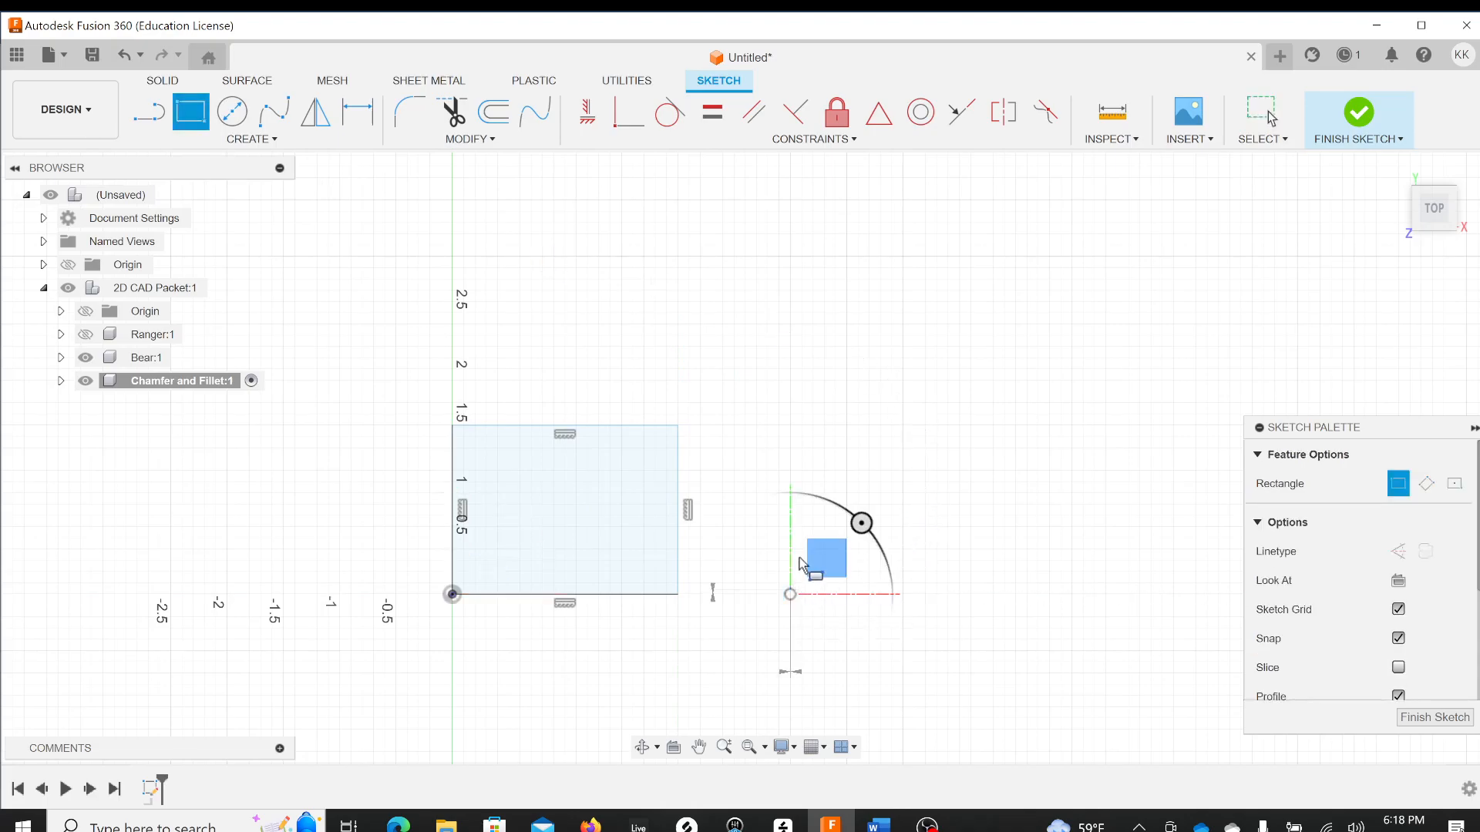
pyautogui.click(1017, 429)
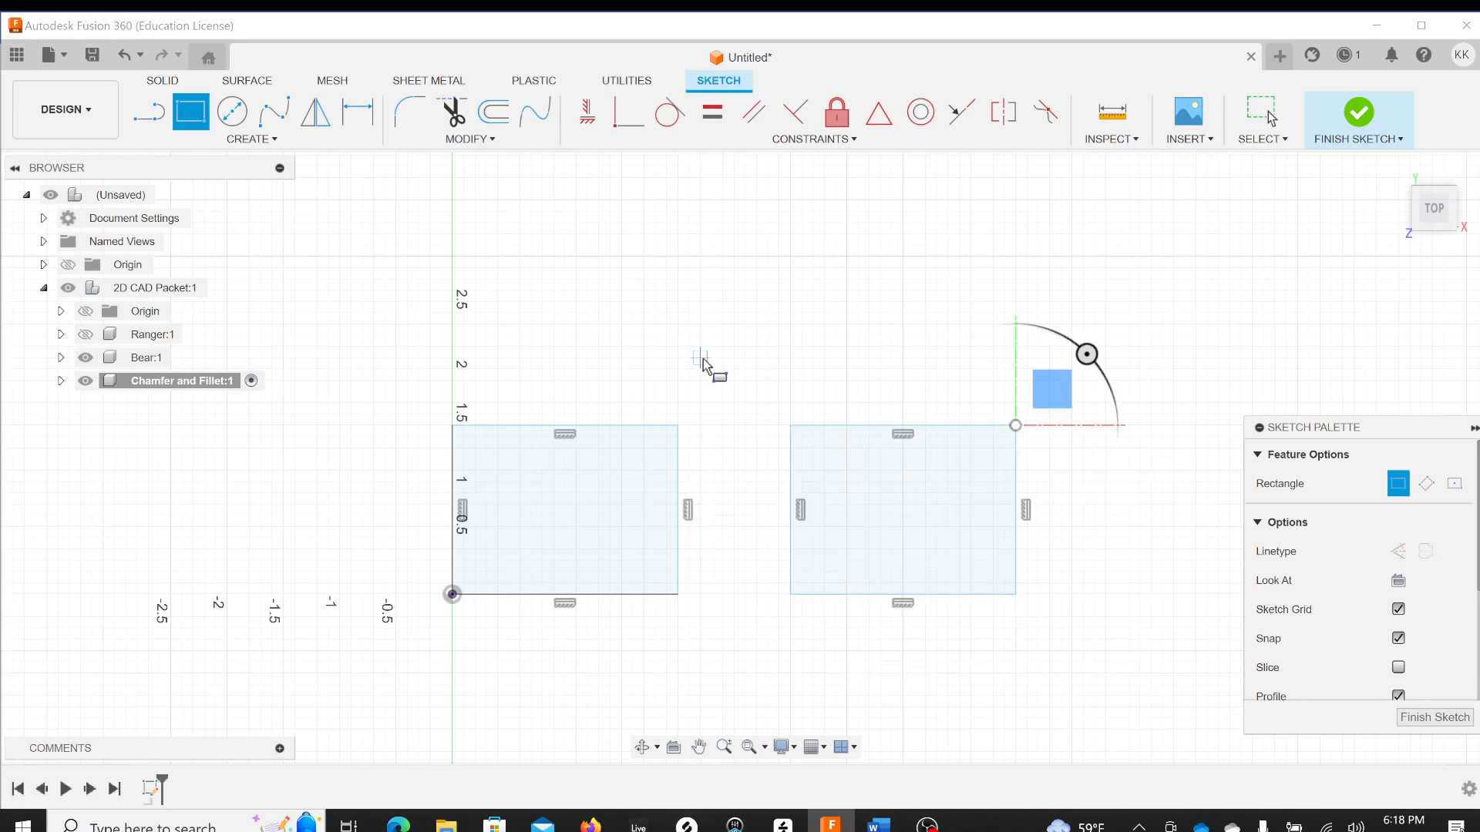
pyautogui.hotkey('alt', 'Tab')
pyautogui.hotkey('alt', 'Tab')
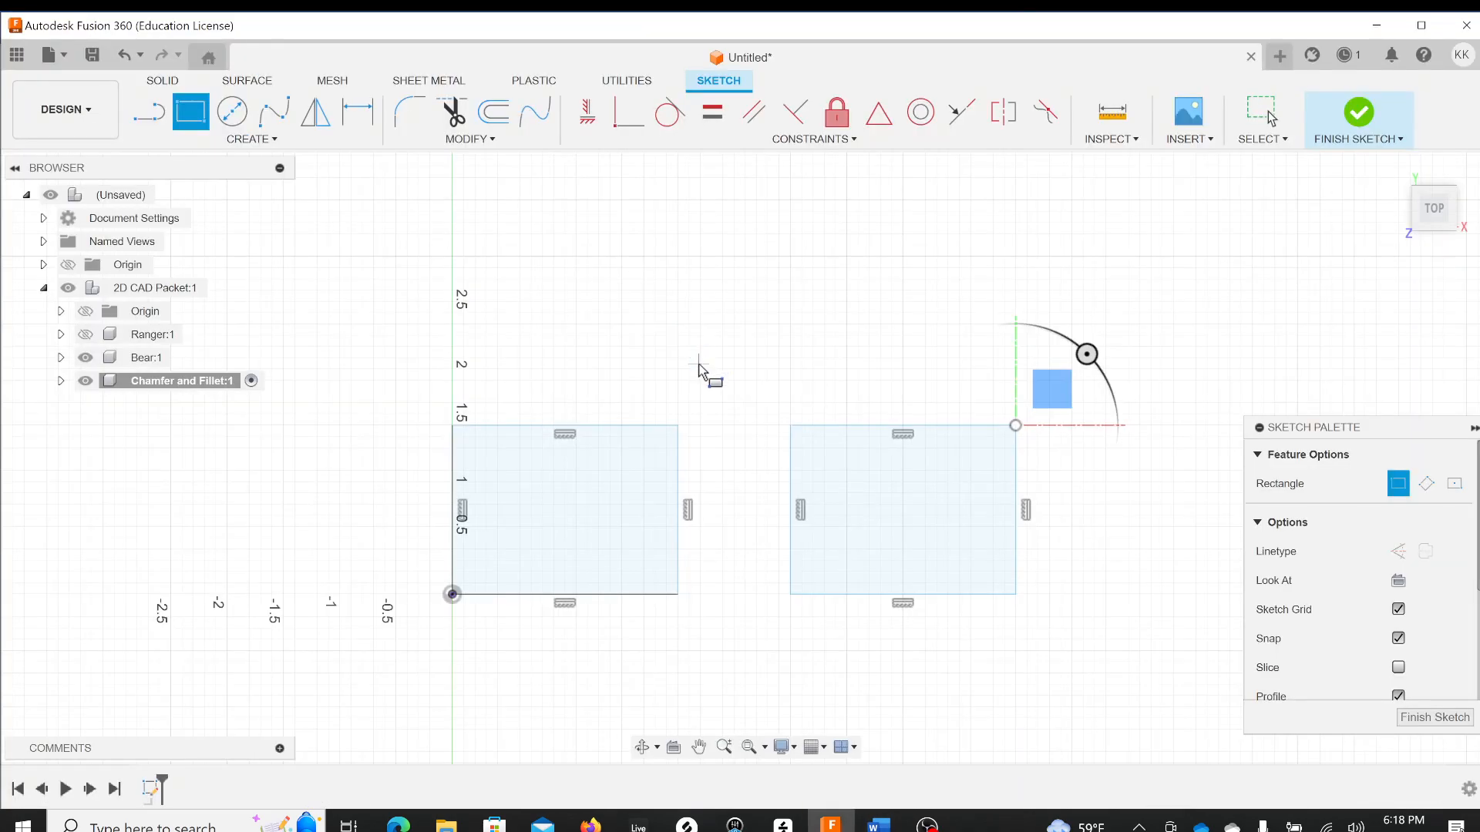
pyautogui.press('Escape')
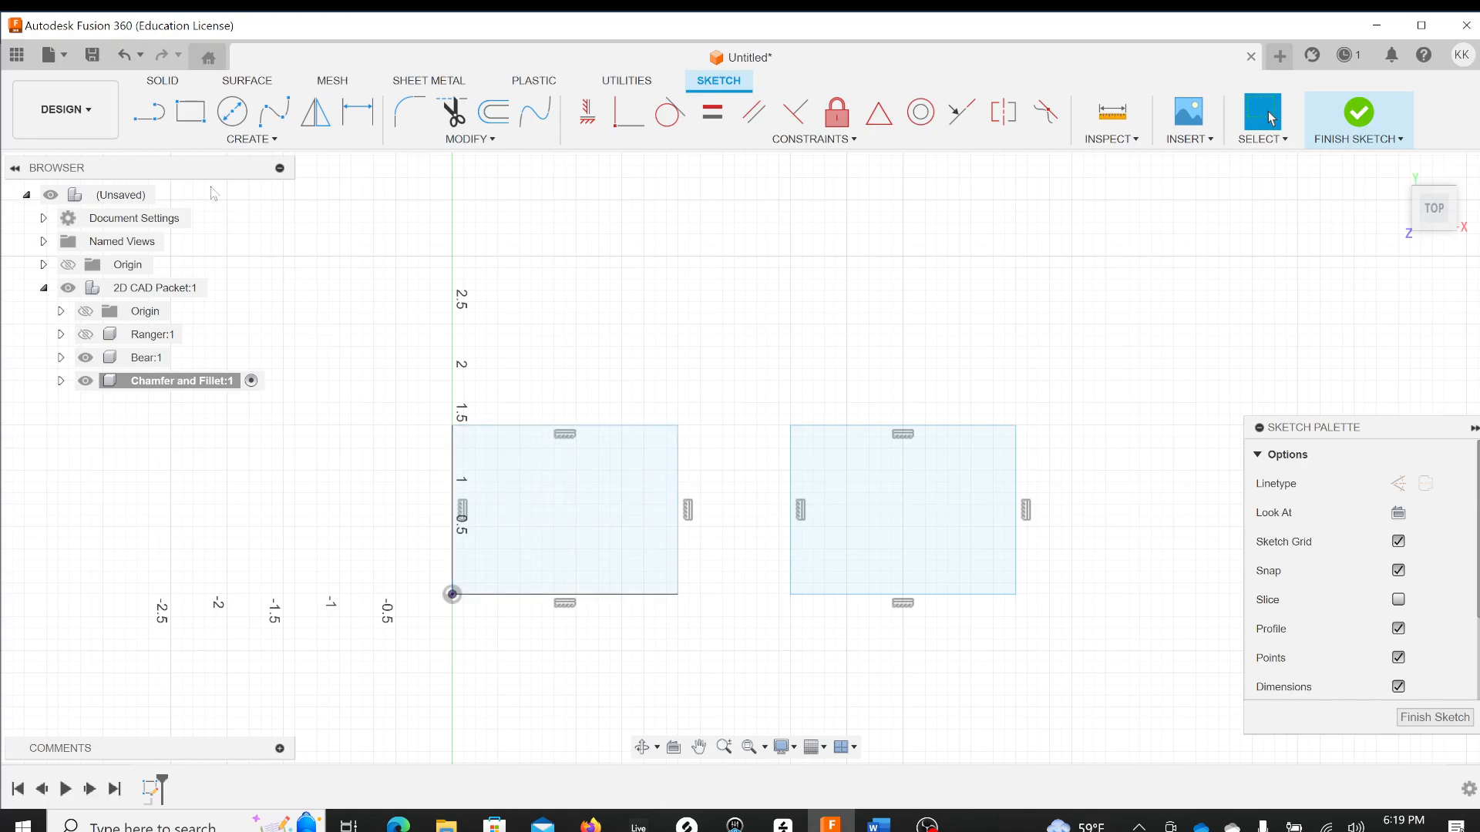
# Draw a diagonal line about 0.28 in long across the first rectangle's upper-left corner, and delete it
pyautogui.click(151, 114)
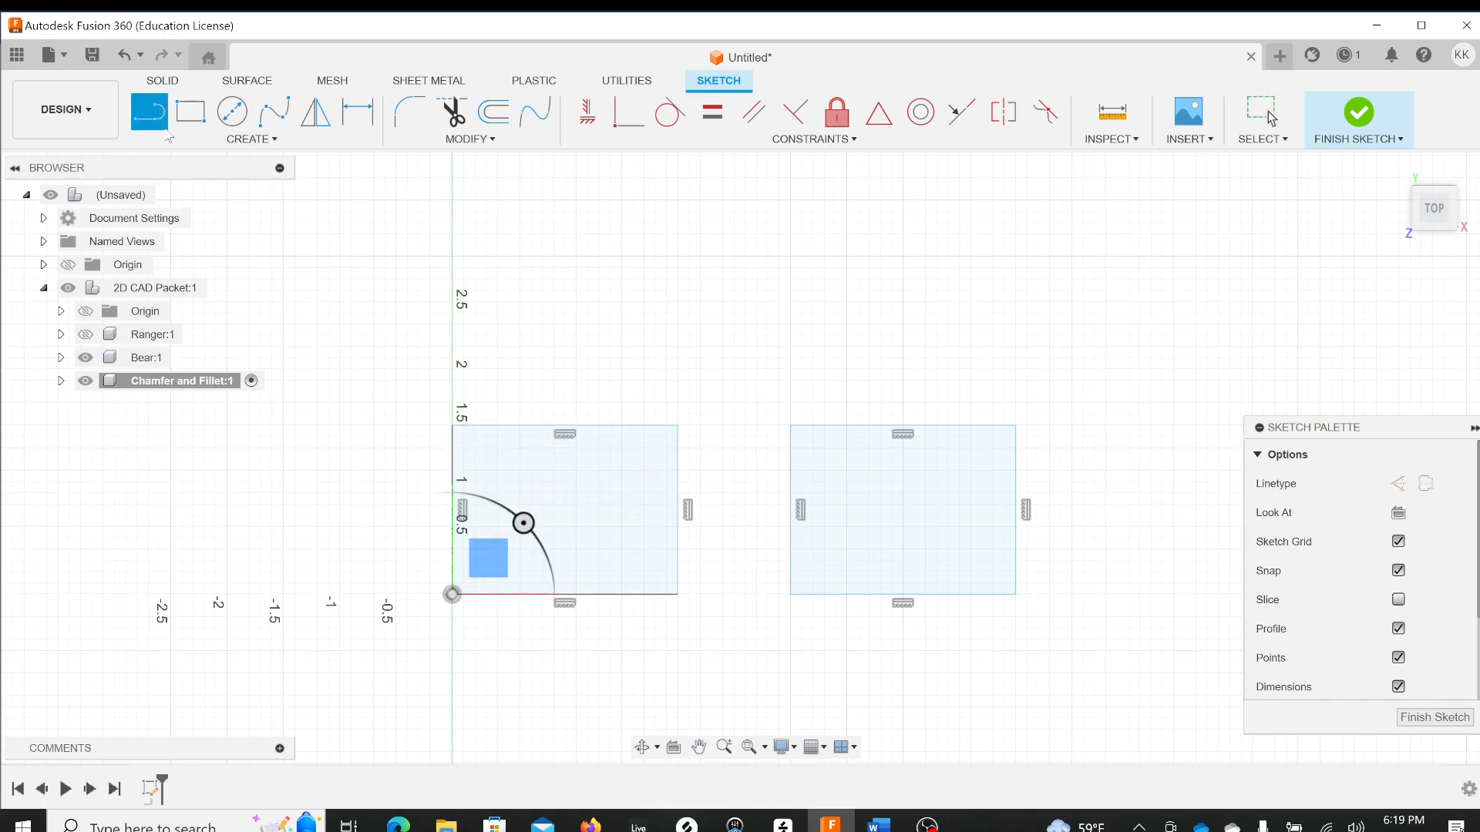
pyautogui.click(452, 447)
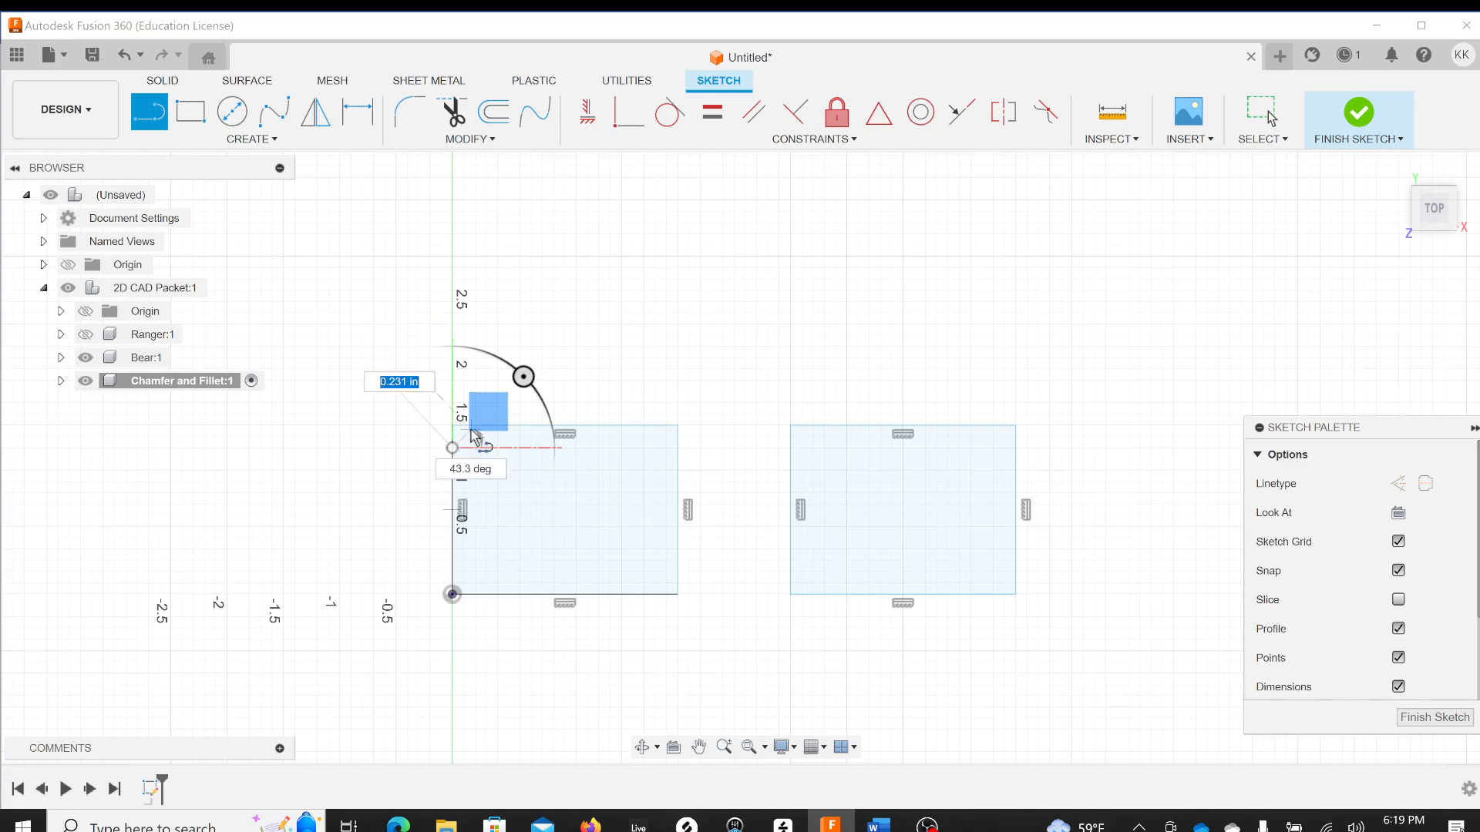
pyautogui.click(476, 426)
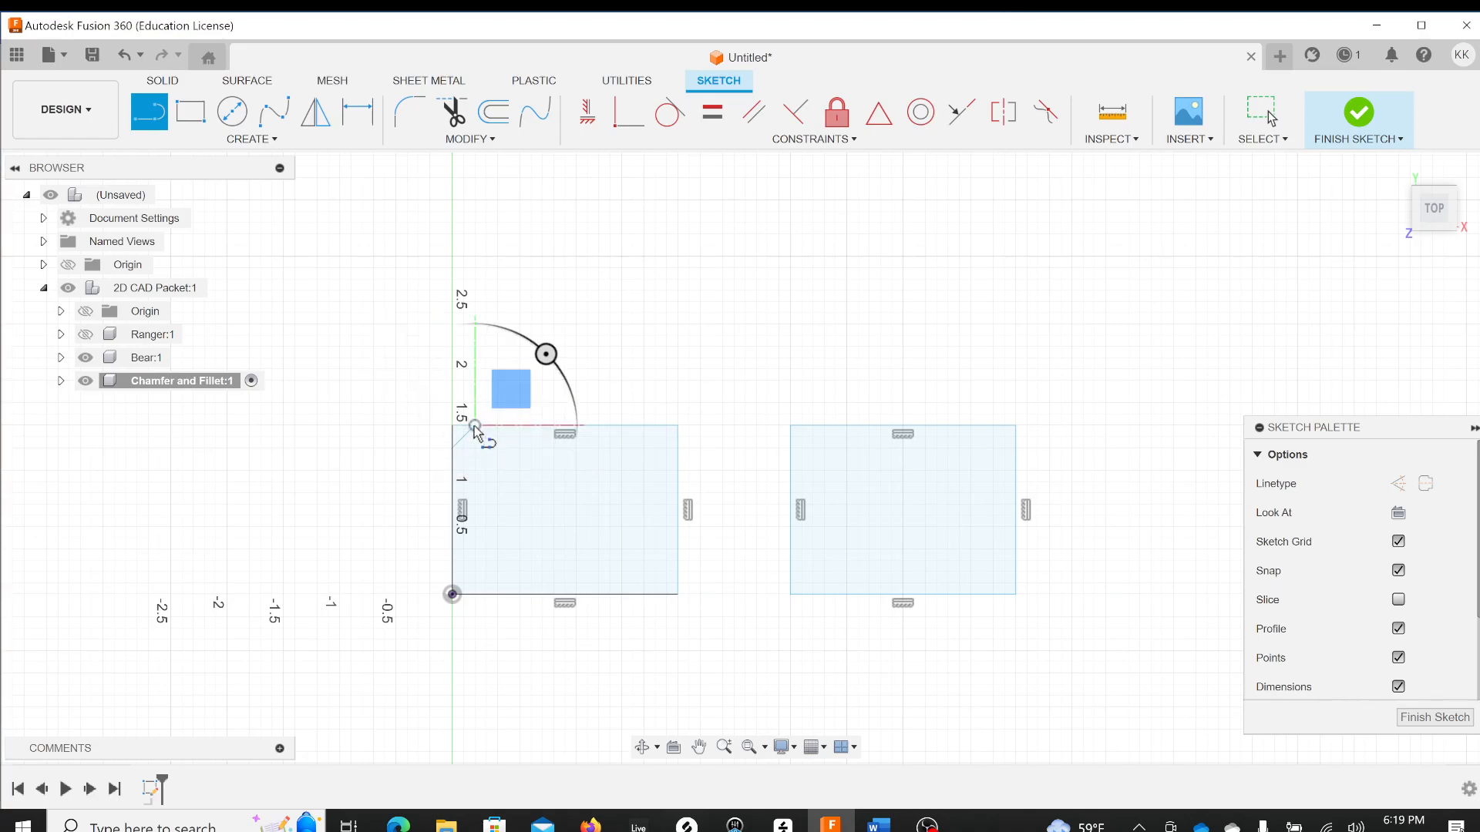
pyautogui.press('Escape')
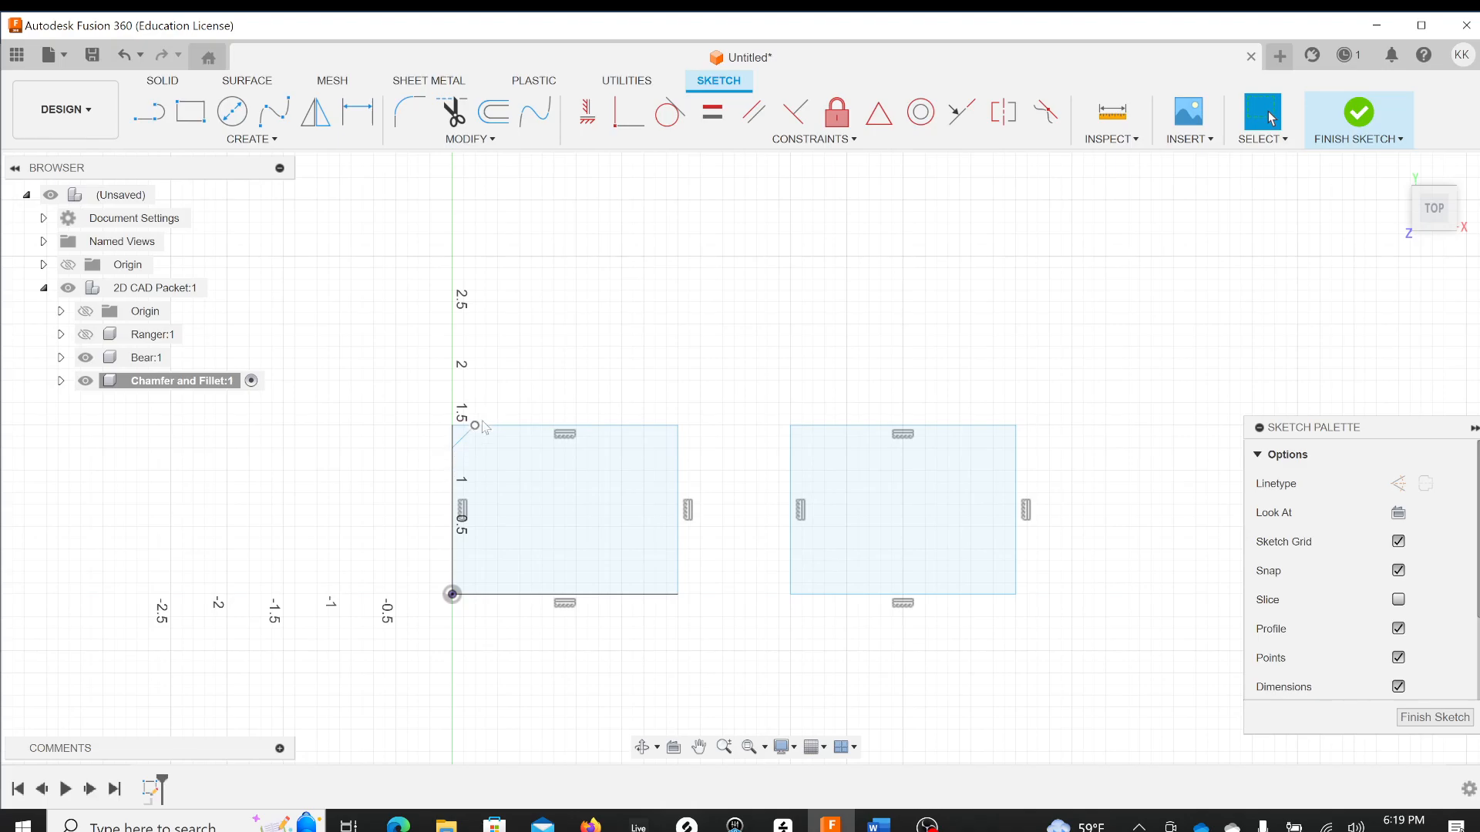
pyautogui.click(467, 436)
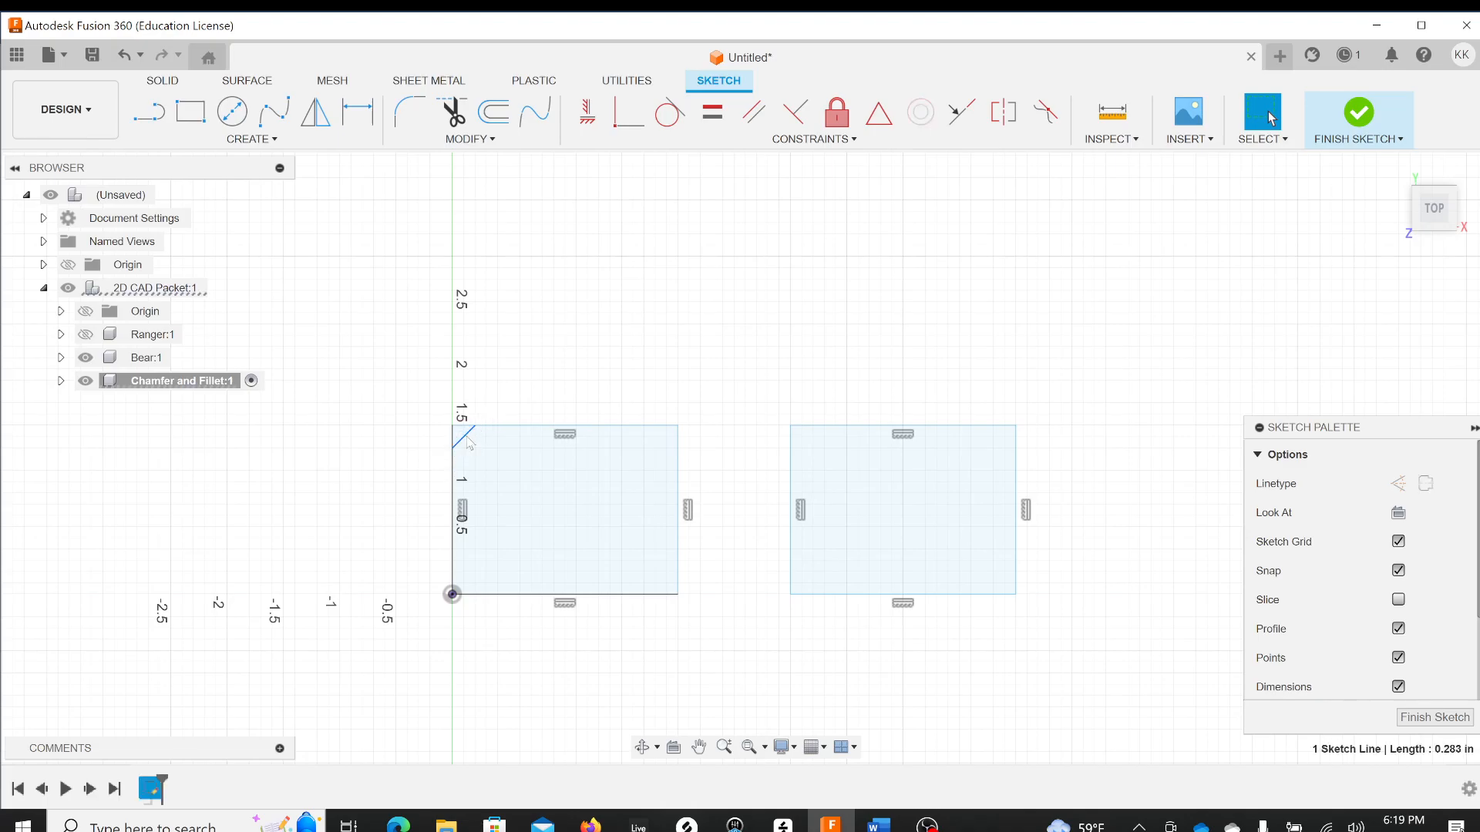
pyautogui.press('Delete')
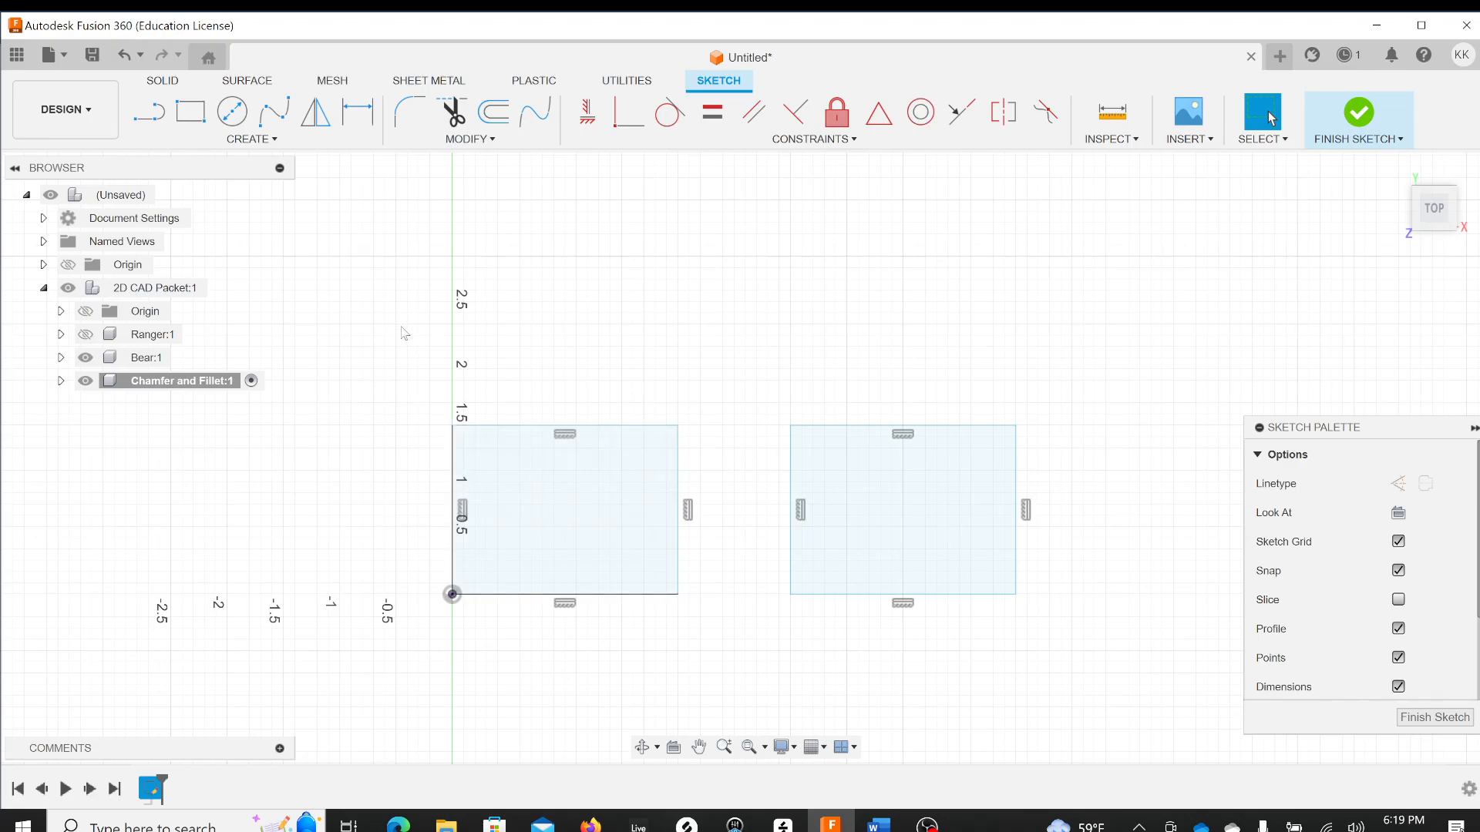
# Switch to the 2D CAD Packet document in Word, examine the chamfer callouts on the BEAR drawing, and return to Fusion 360
pyautogui.click(437, 143)
pyautogui.moveTo(455, 182)
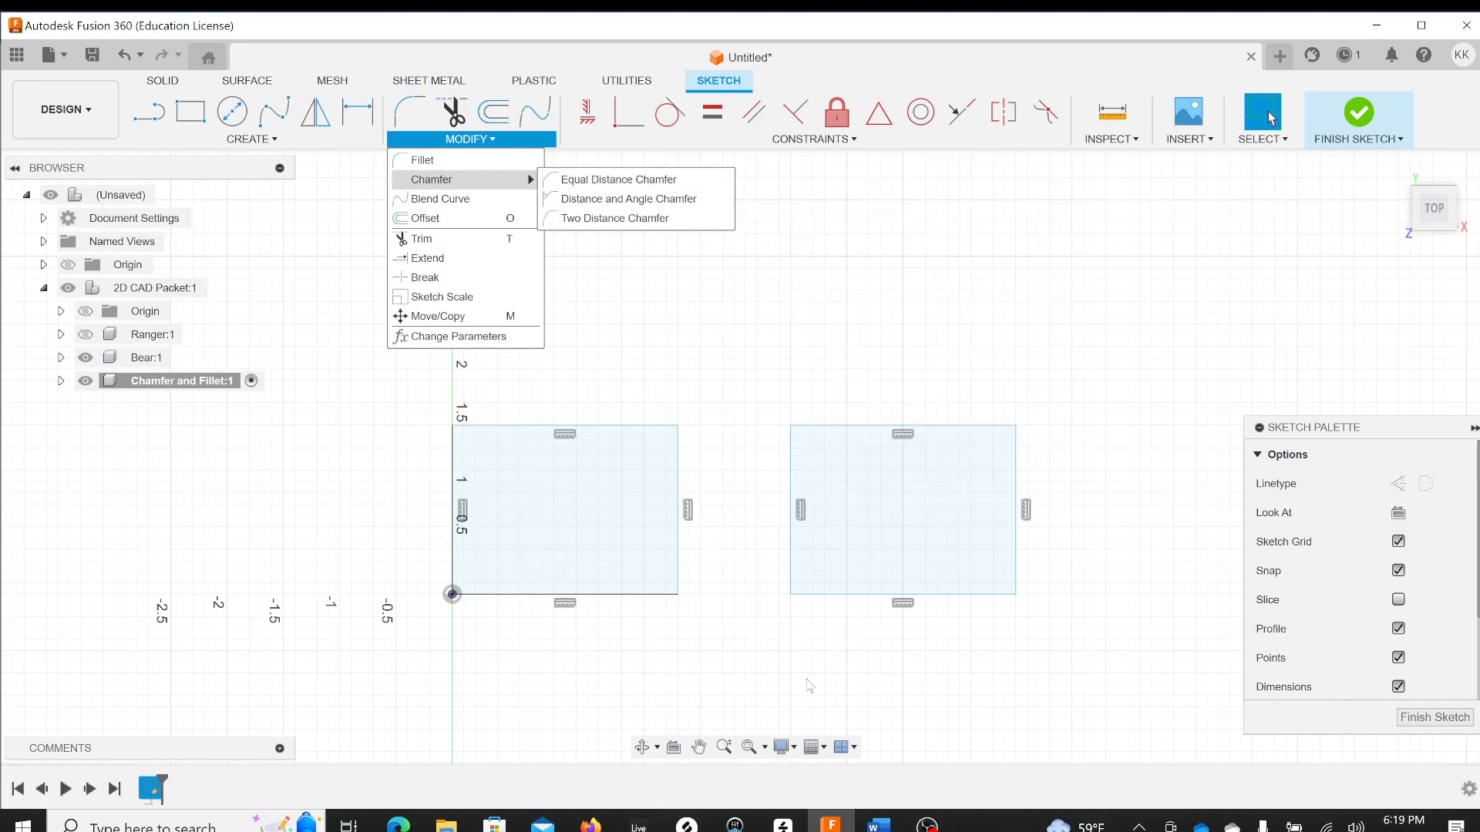
pyautogui.click(874, 825)
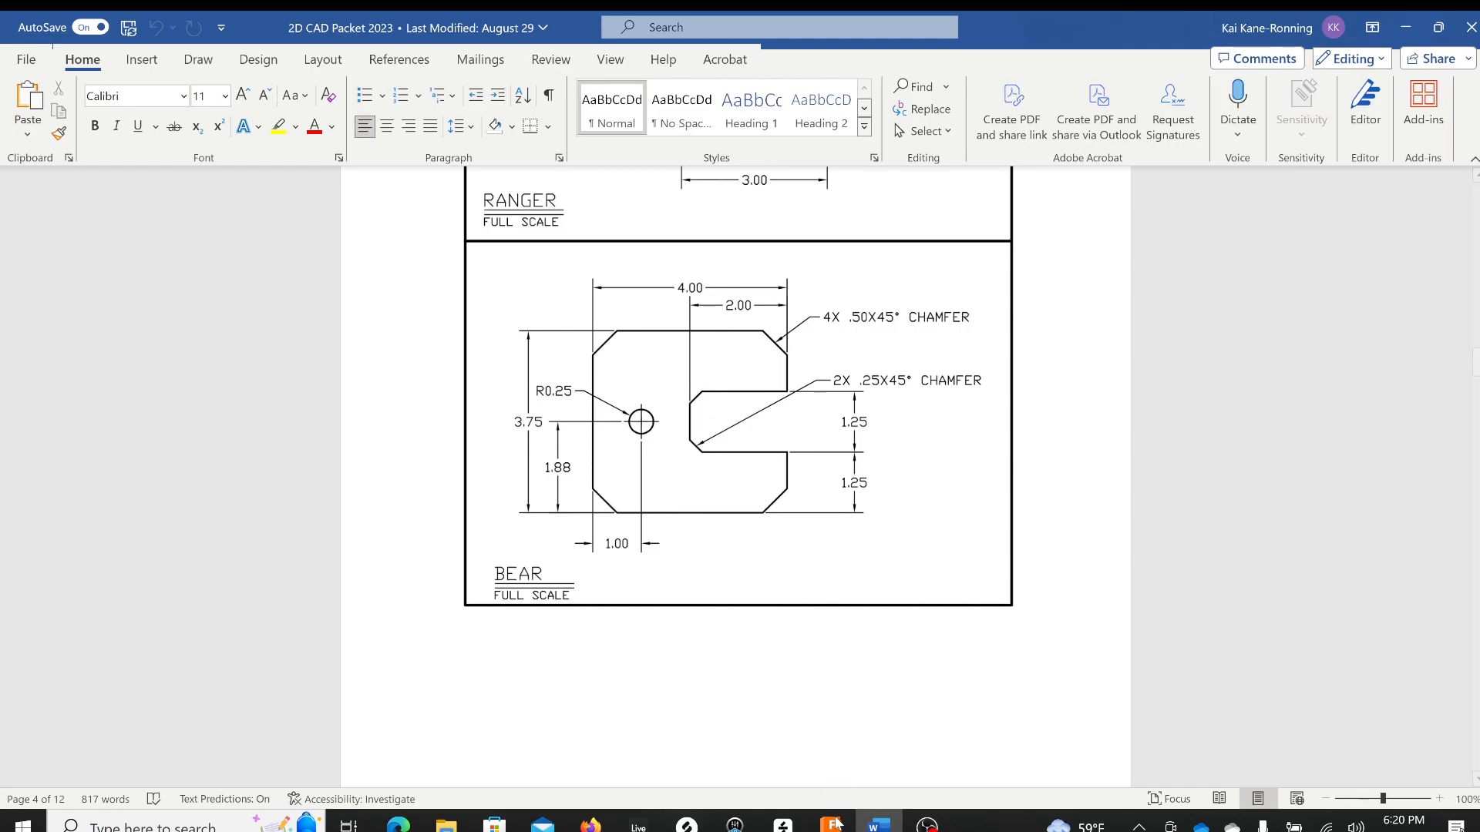
pyautogui.click(836, 823)
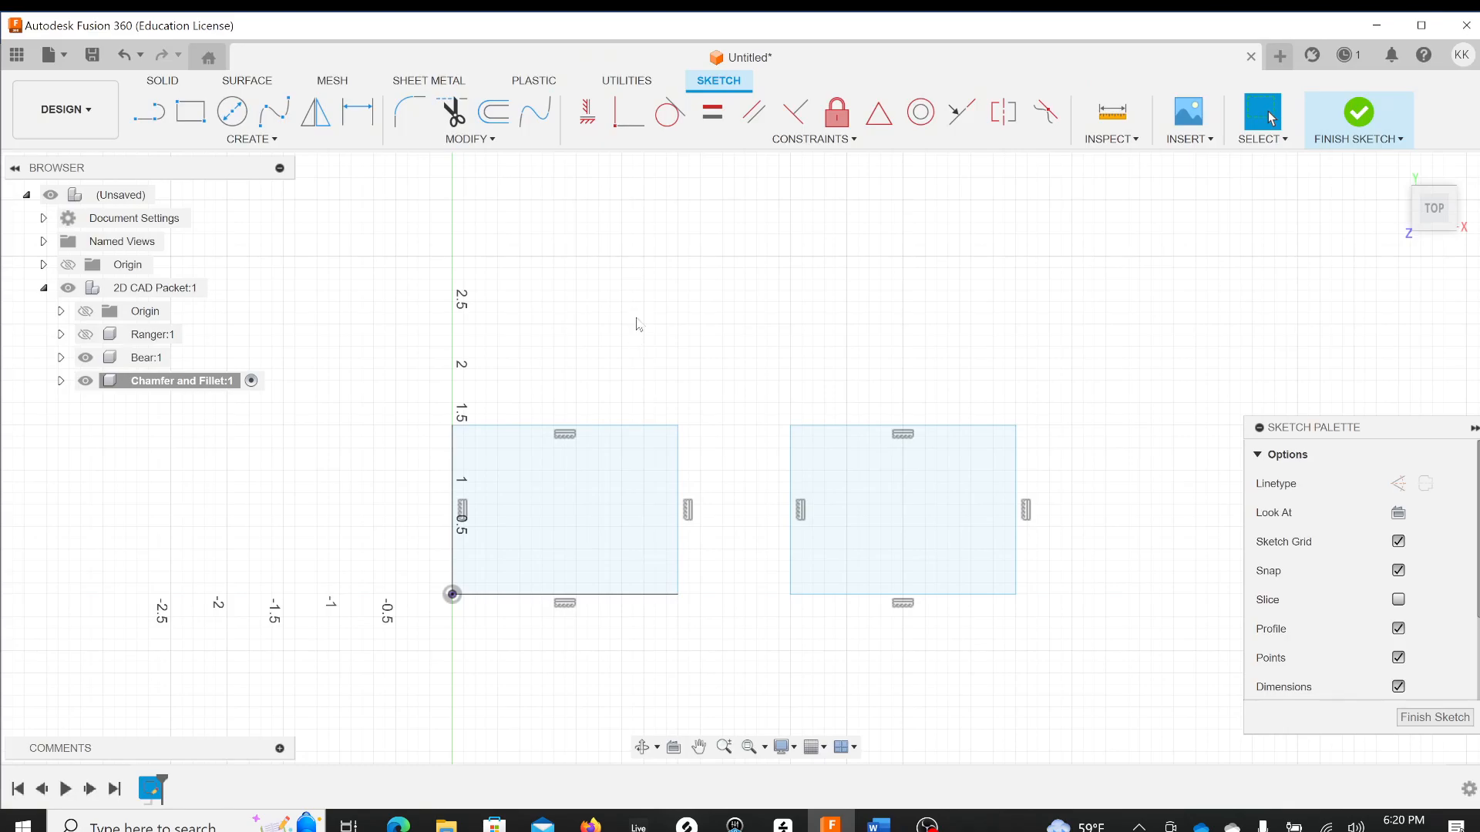
# Apply a 0.5 in equal distance chamfer to the upper-left corner of the first rectangle
pyautogui.click(494, 141)
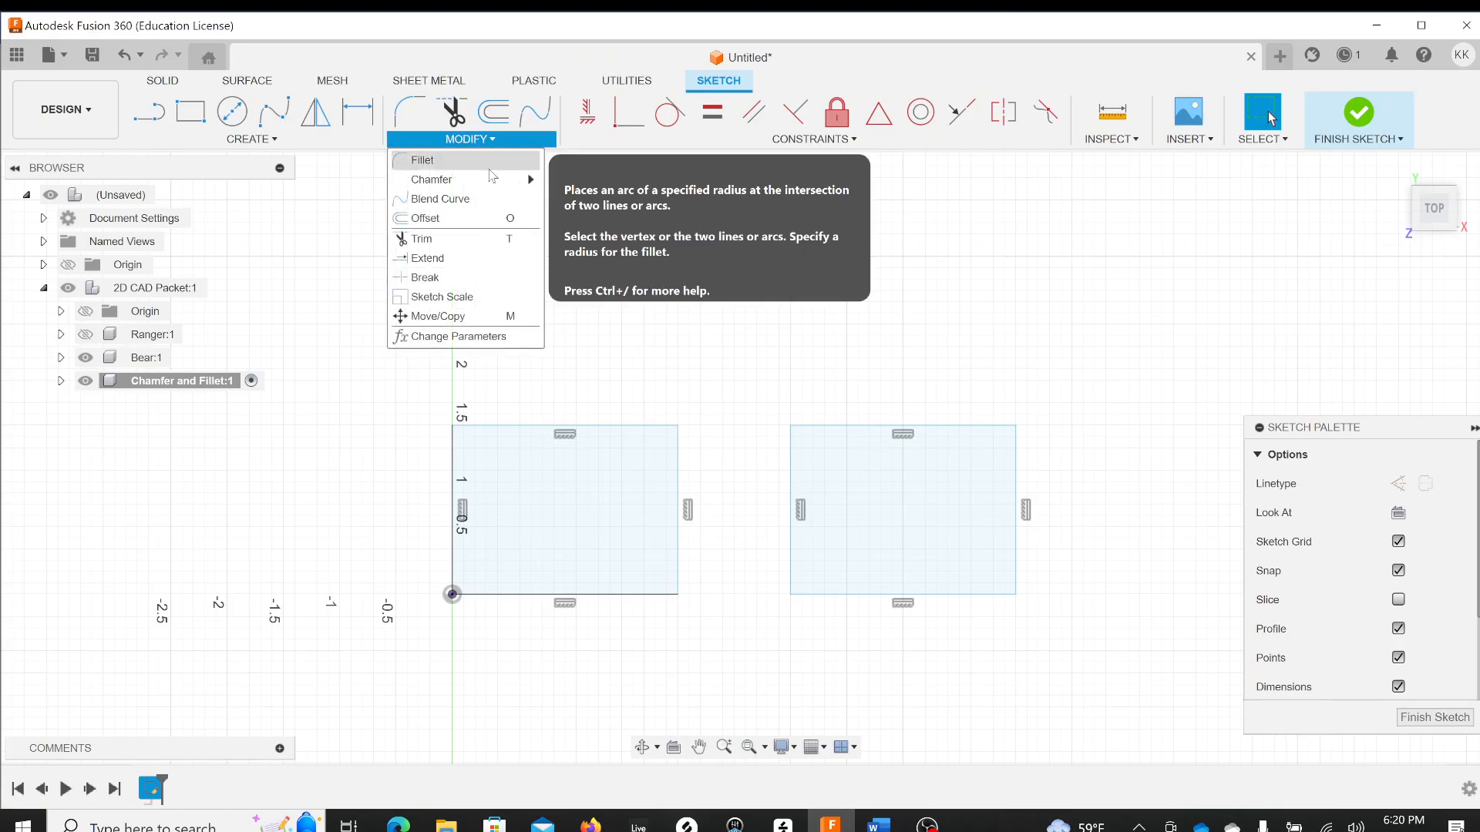
pyautogui.click(566, 184)
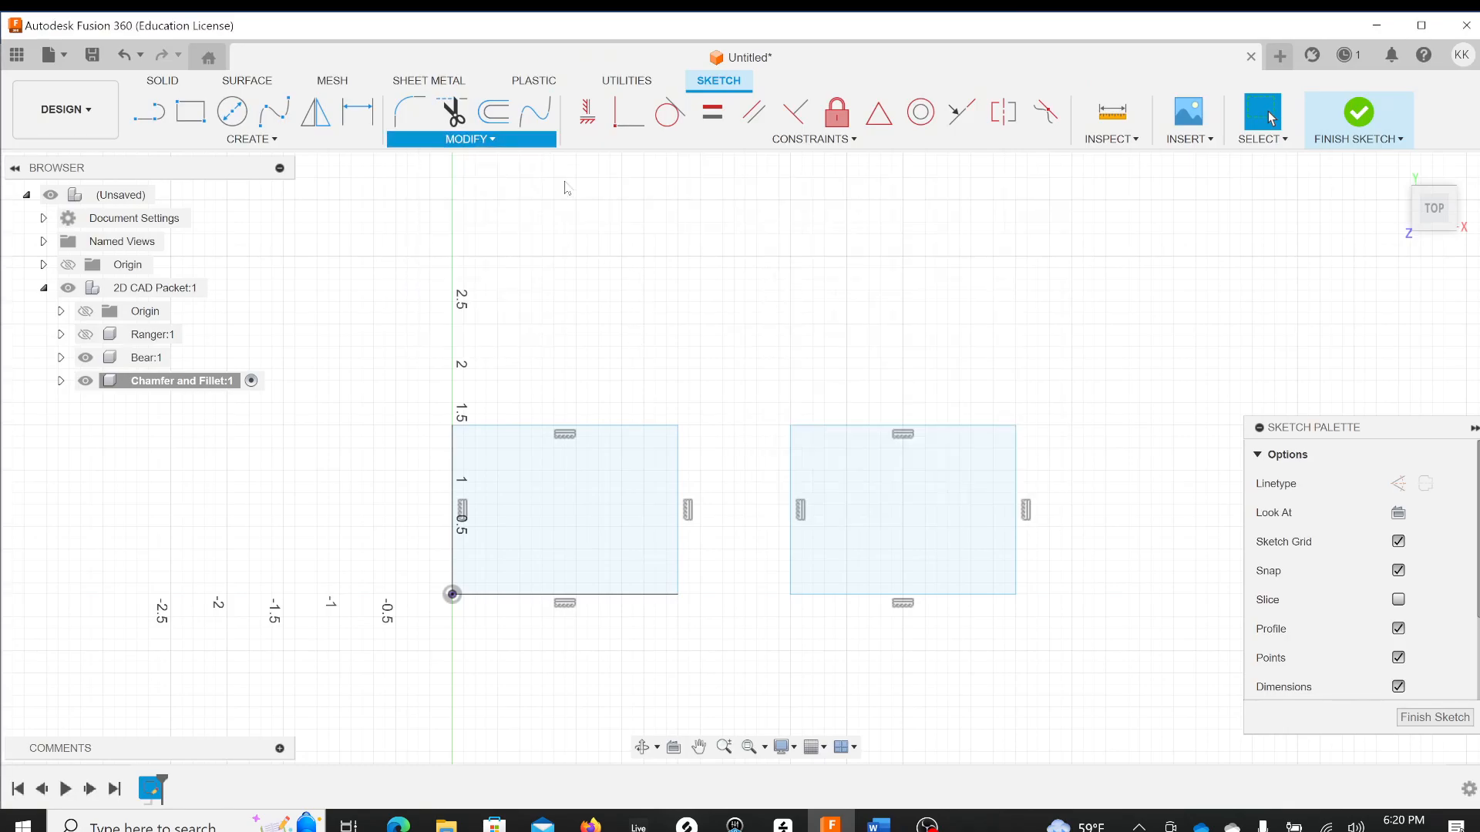
pyautogui.click(454, 451)
pyautogui.click(461, 426)
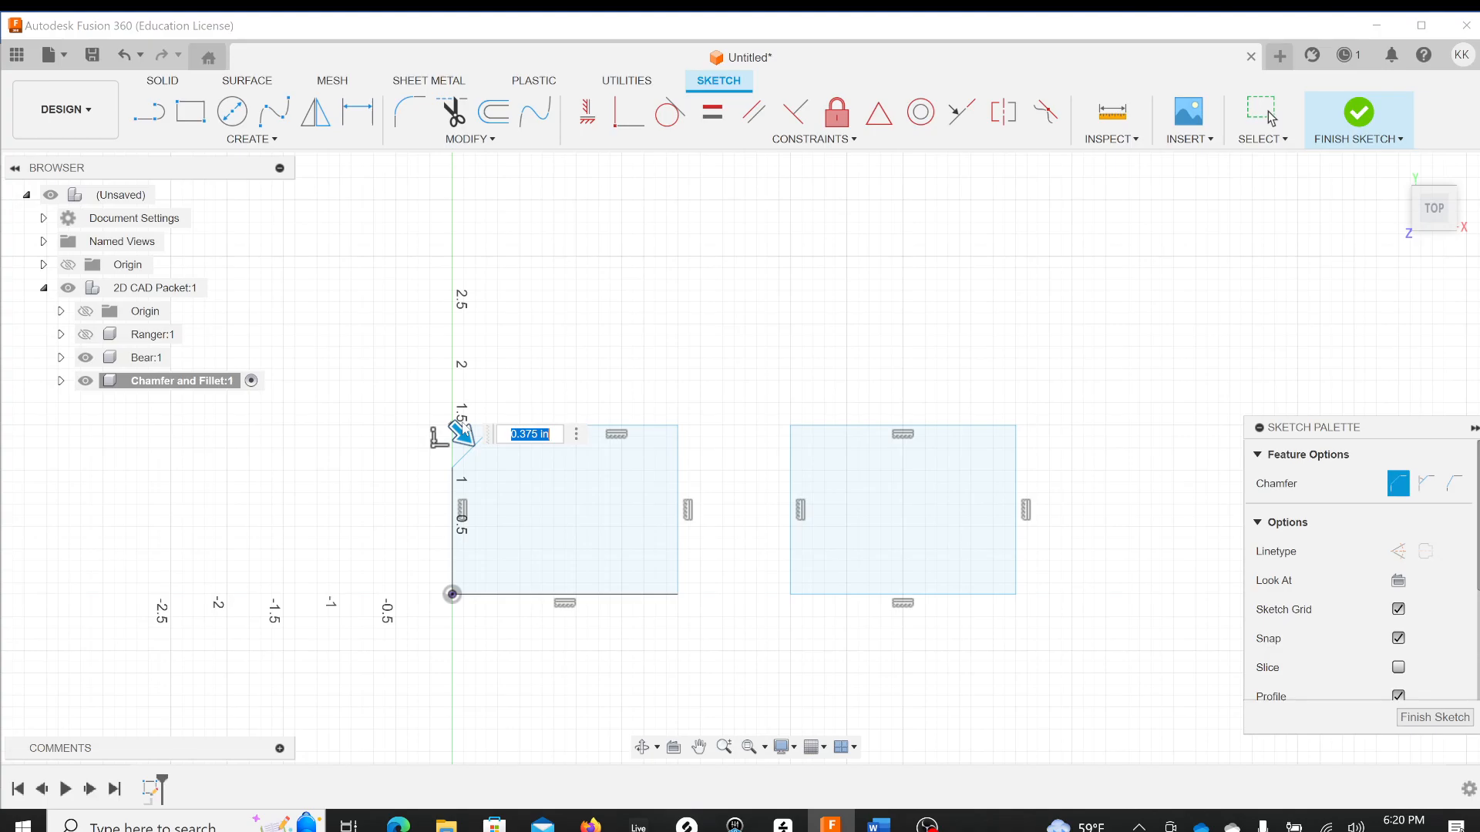
pyautogui.write('.5')
pyautogui.press('Return')
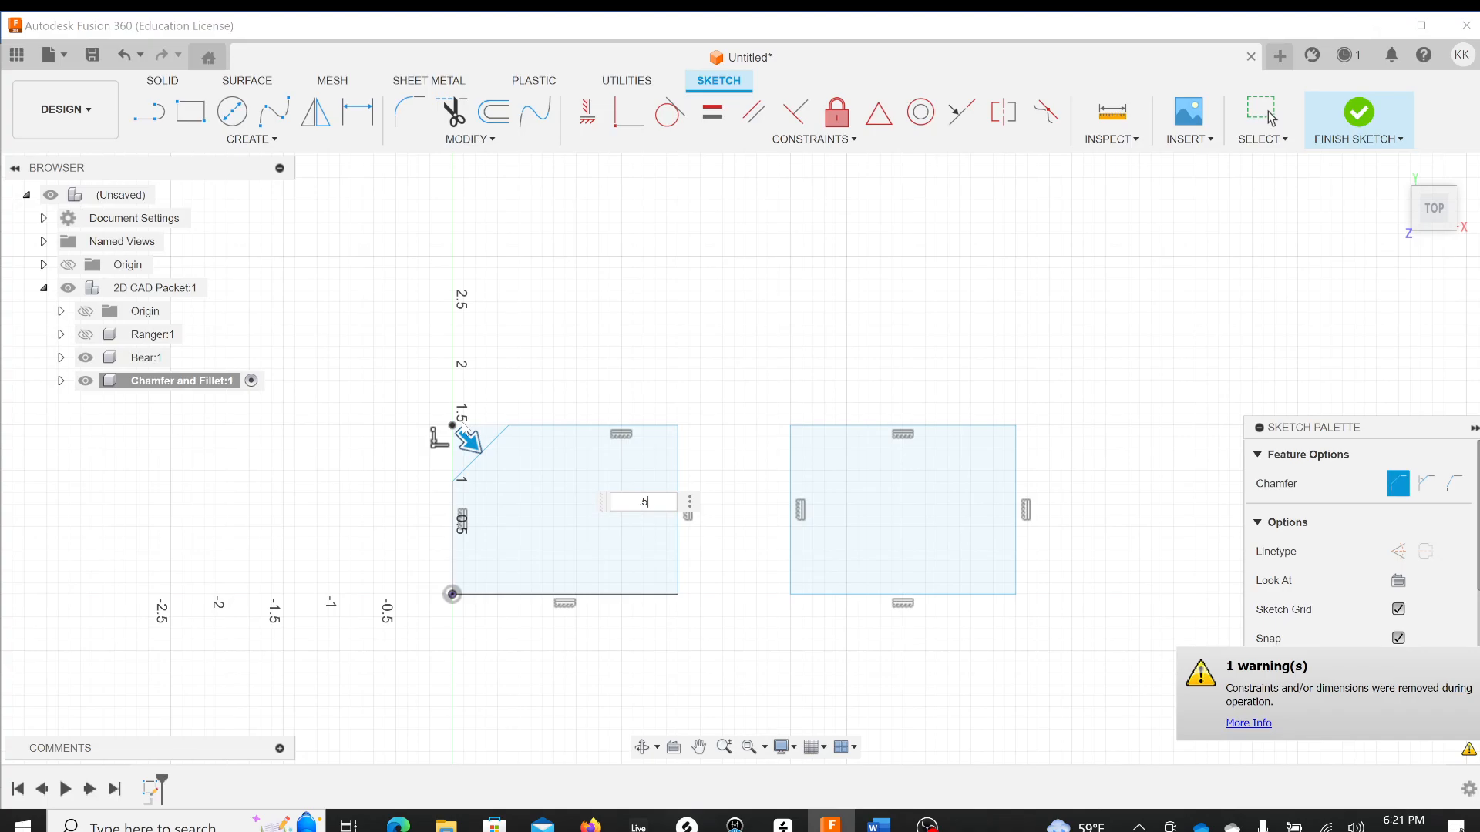
pyautogui.press('Escape')
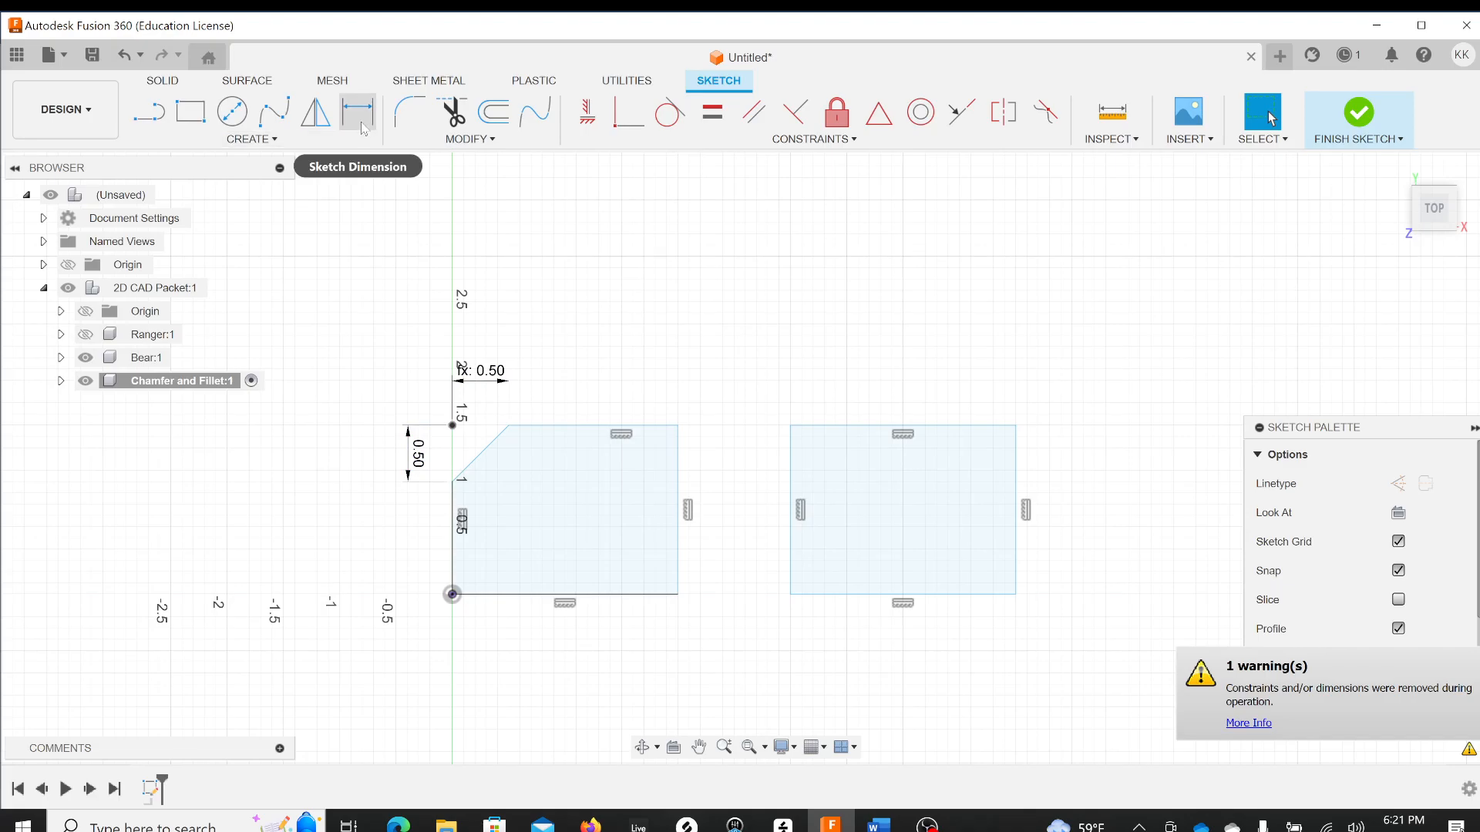
# Add a 0.5 in equal distance chamfer to the upper-right corner of the first rectangle
pyautogui.click(456, 144)
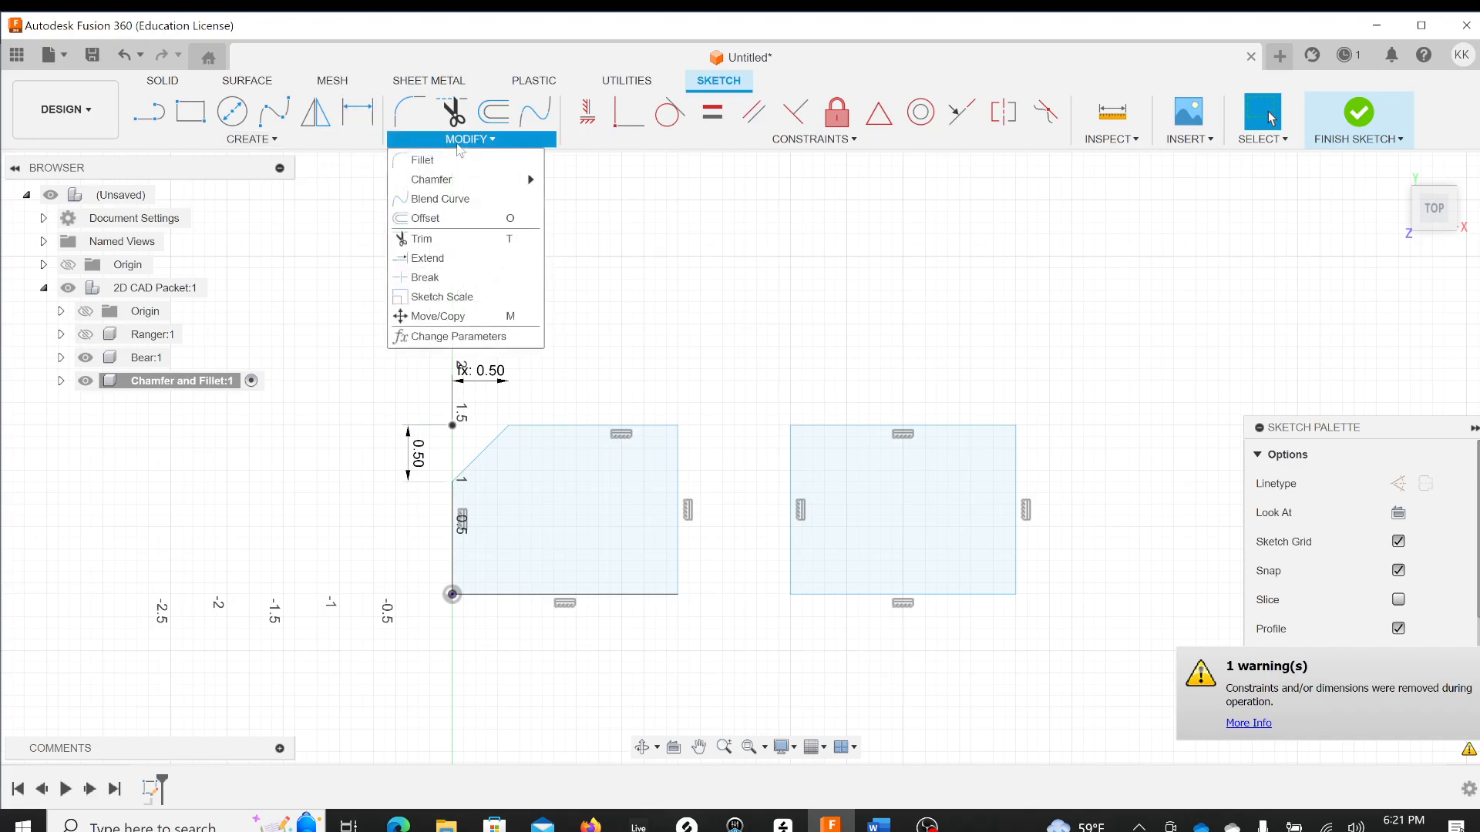
pyautogui.moveTo(465, 183)
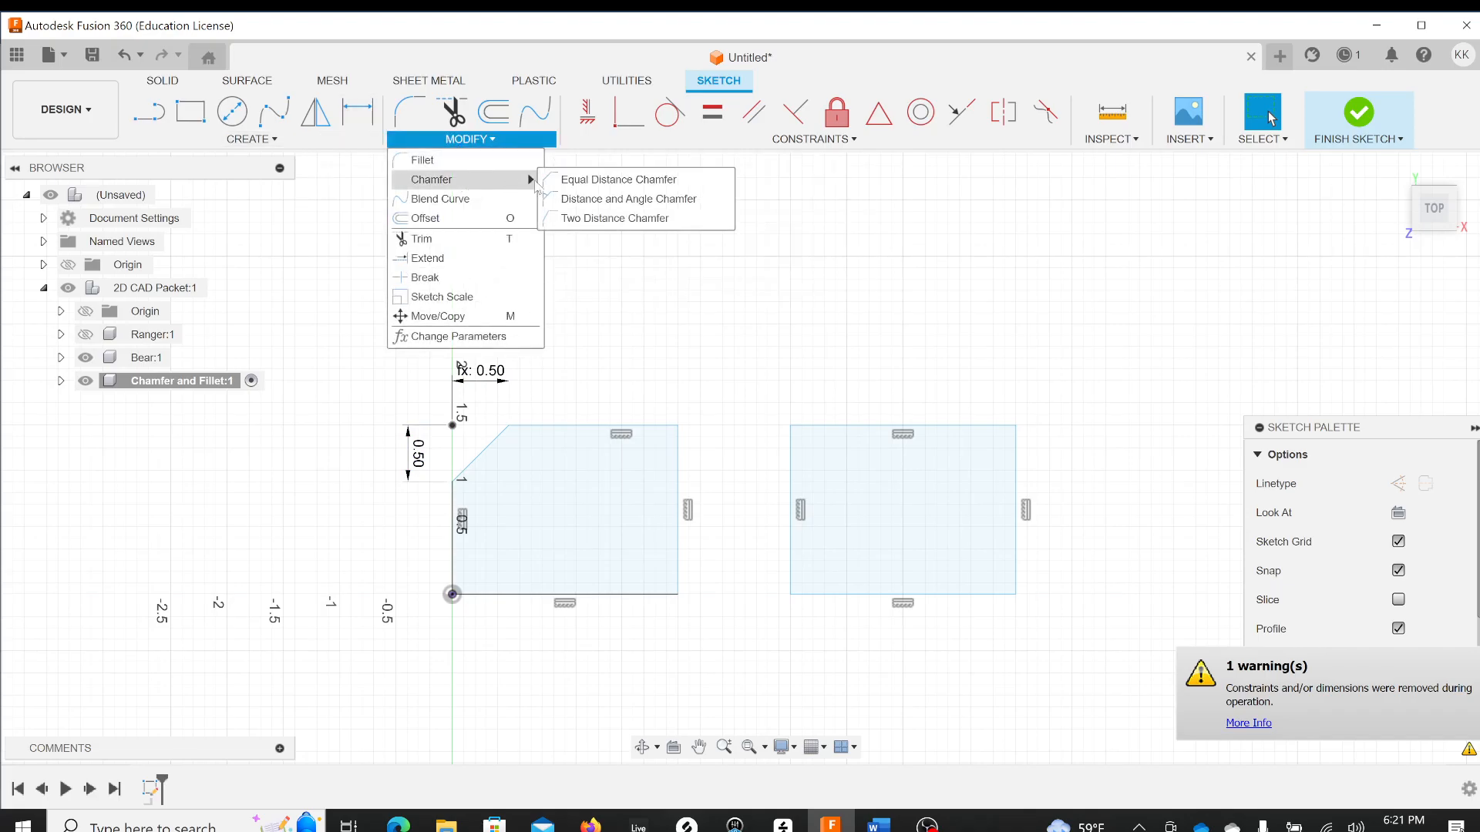
pyautogui.click(574, 179)
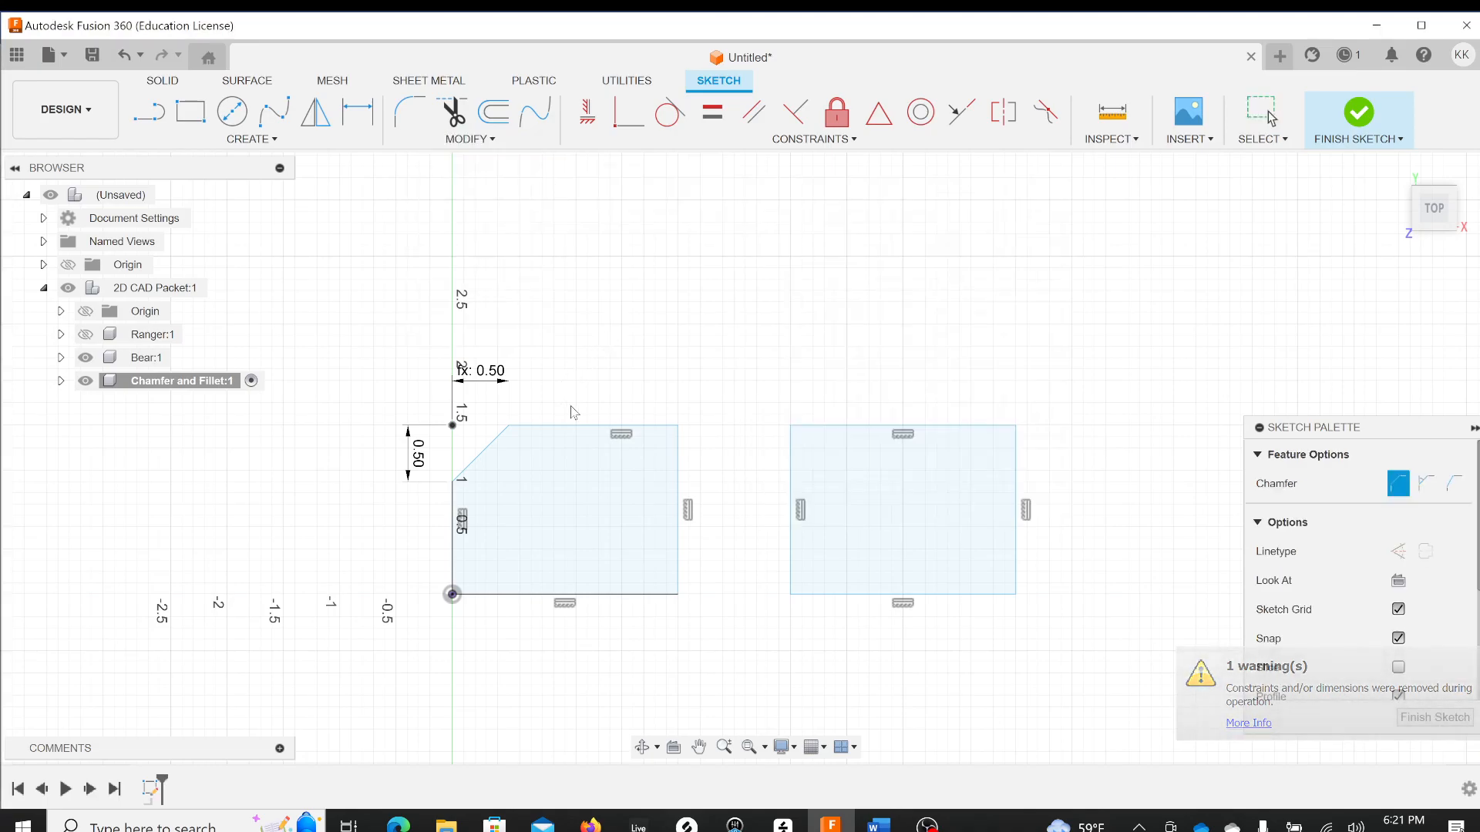
pyautogui.click(492, 143)
pyautogui.moveTo(491, 184)
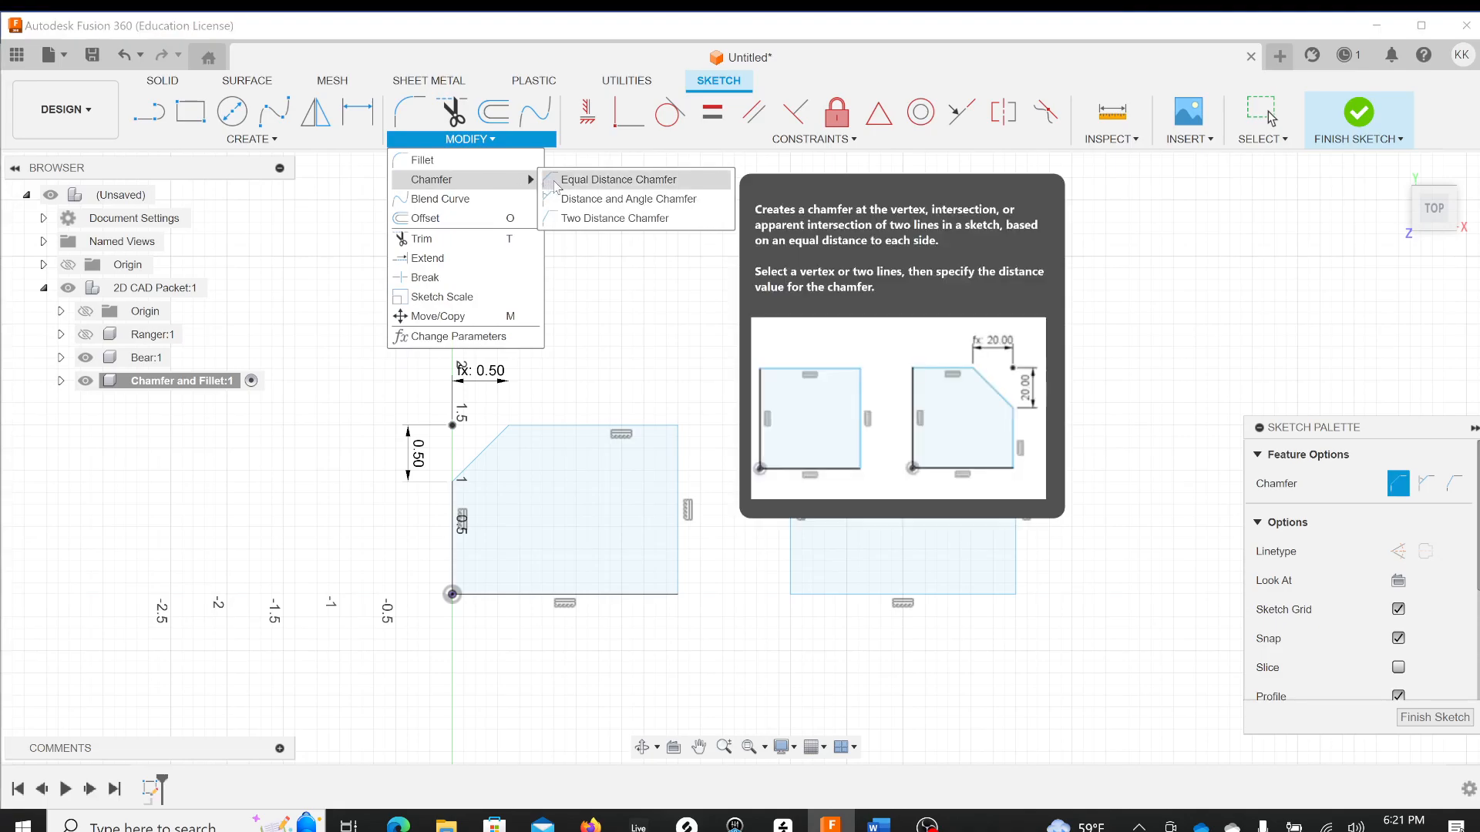
pyautogui.click(556, 185)
pyautogui.click(660, 426)
pyautogui.click(678, 458)
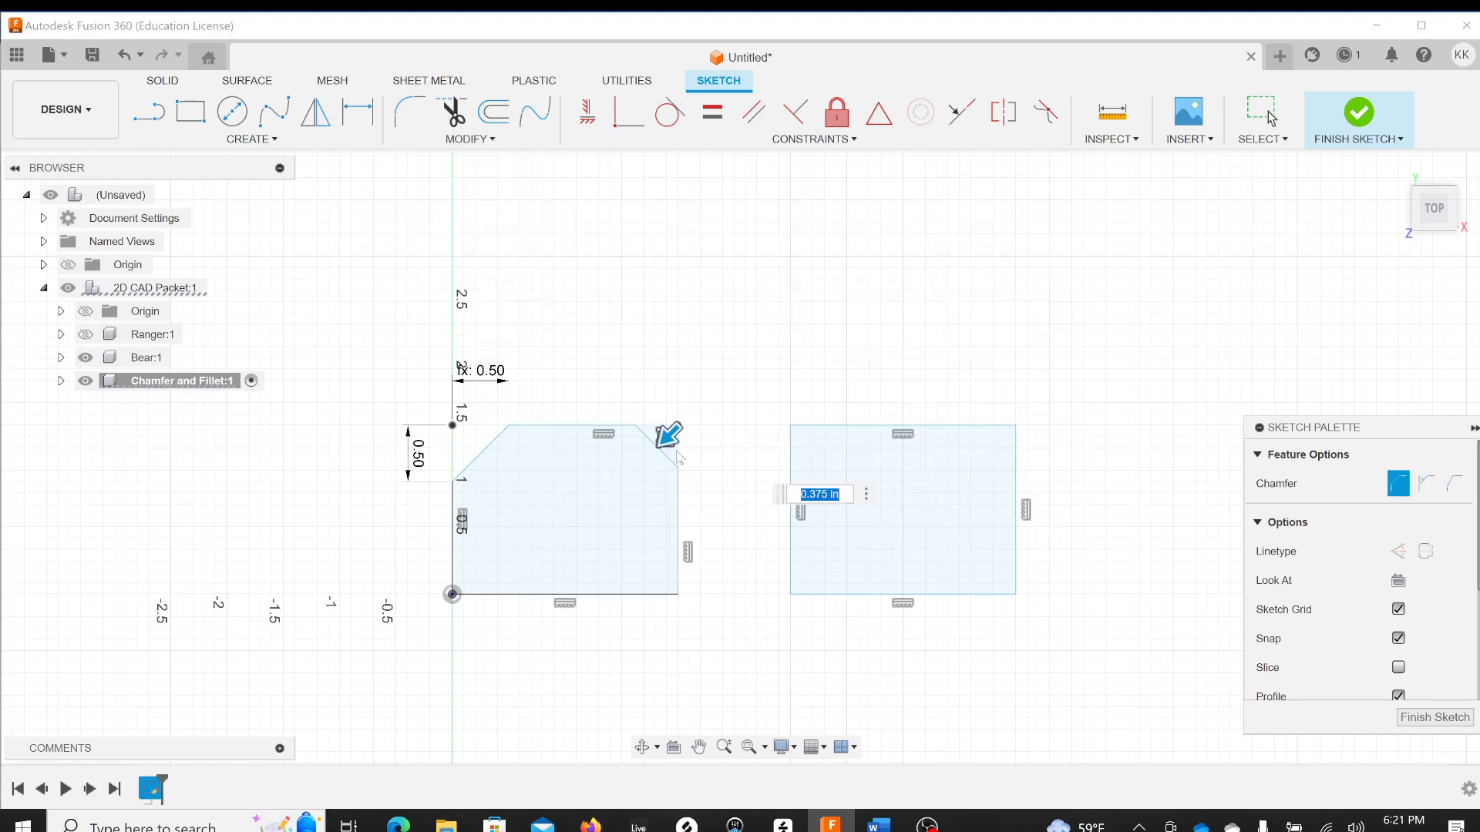
pyautogui.write('.5')
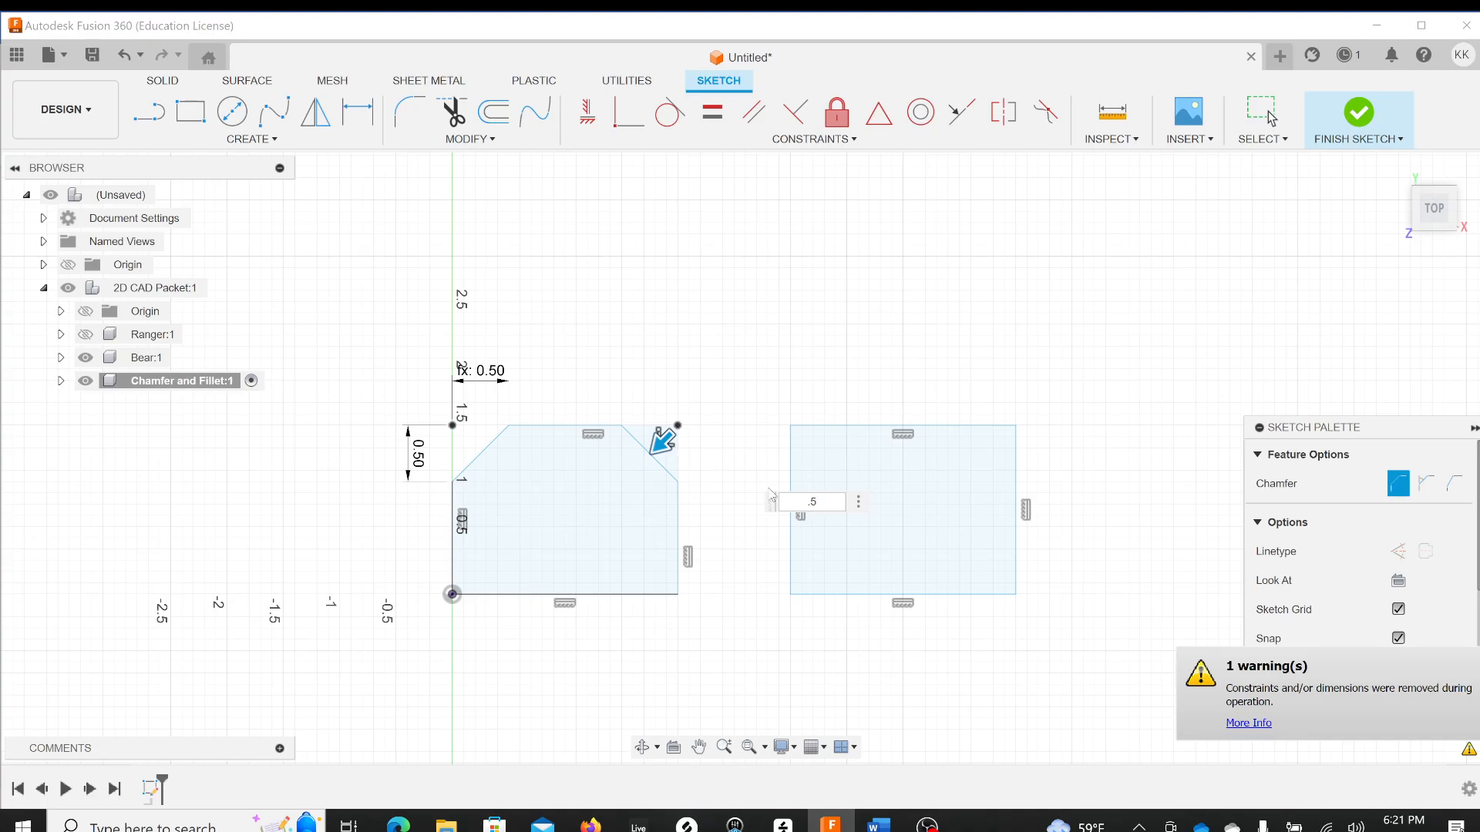
# Add 0.5 in equal distance chamfers to the lower-right and lower-left corners of the first rectangle
pyautogui.click(681, 582)
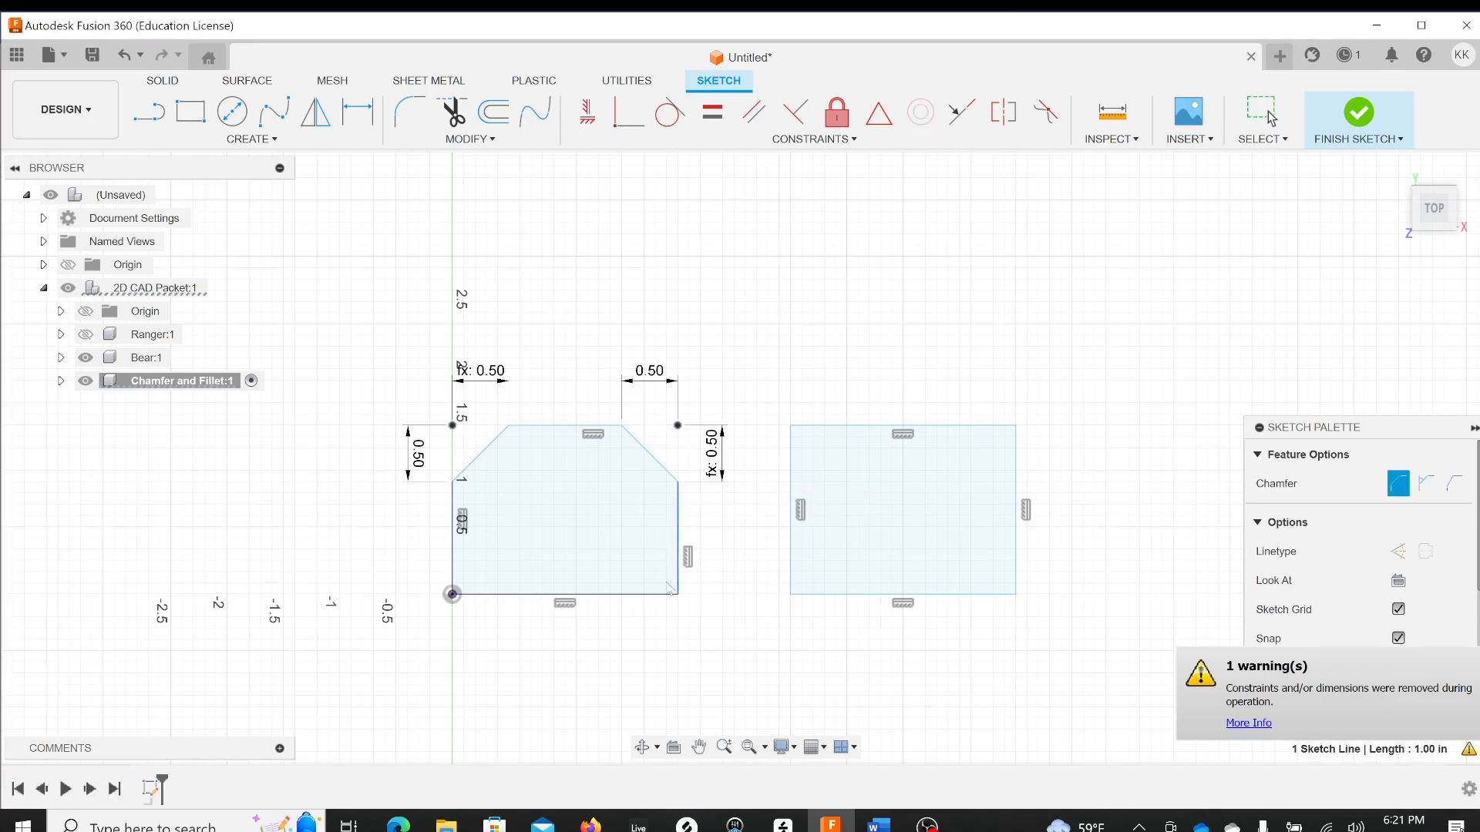
pyautogui.click(617, 600)
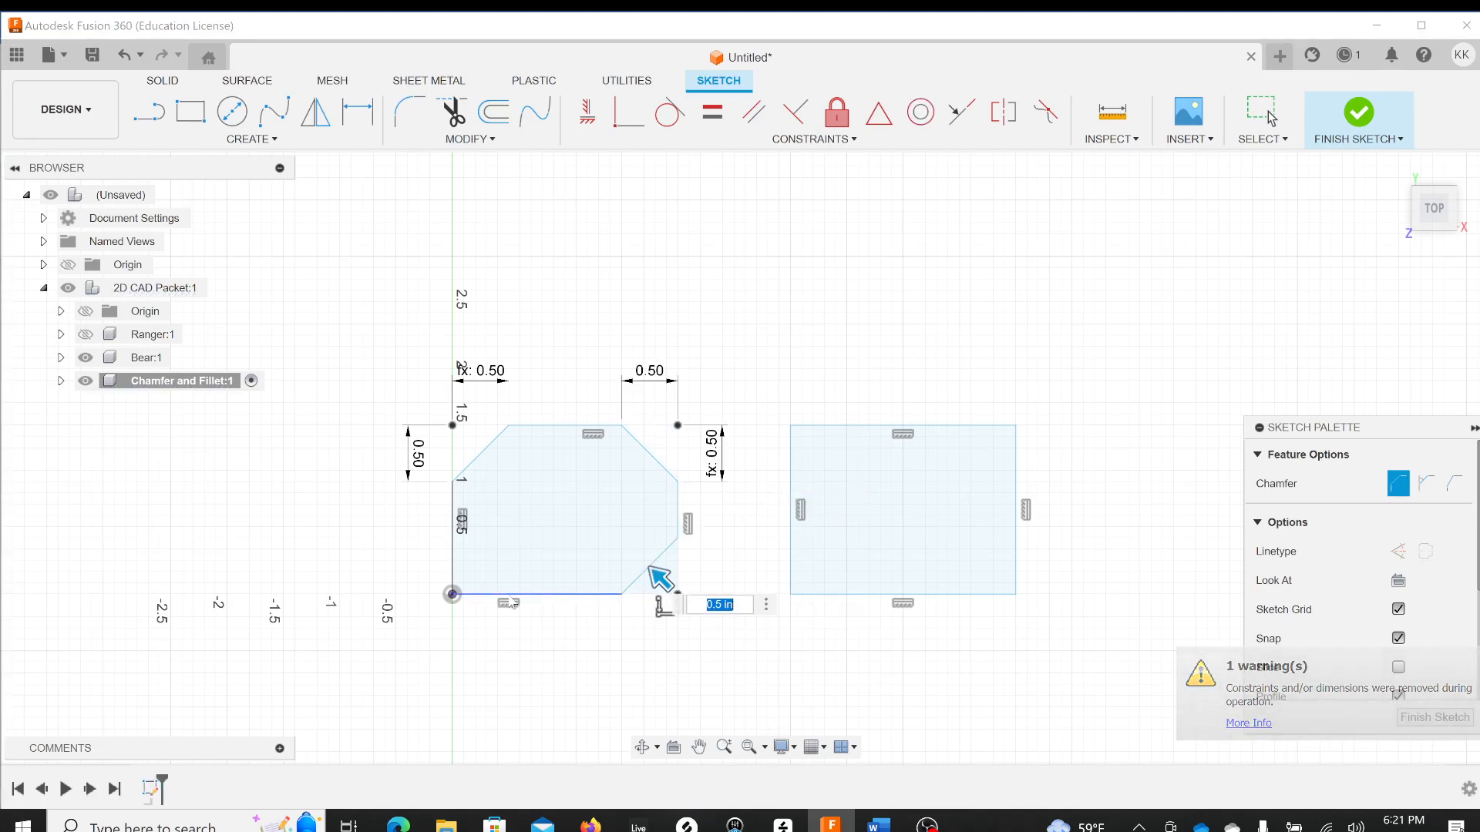
pyautogui.click(465, 594)
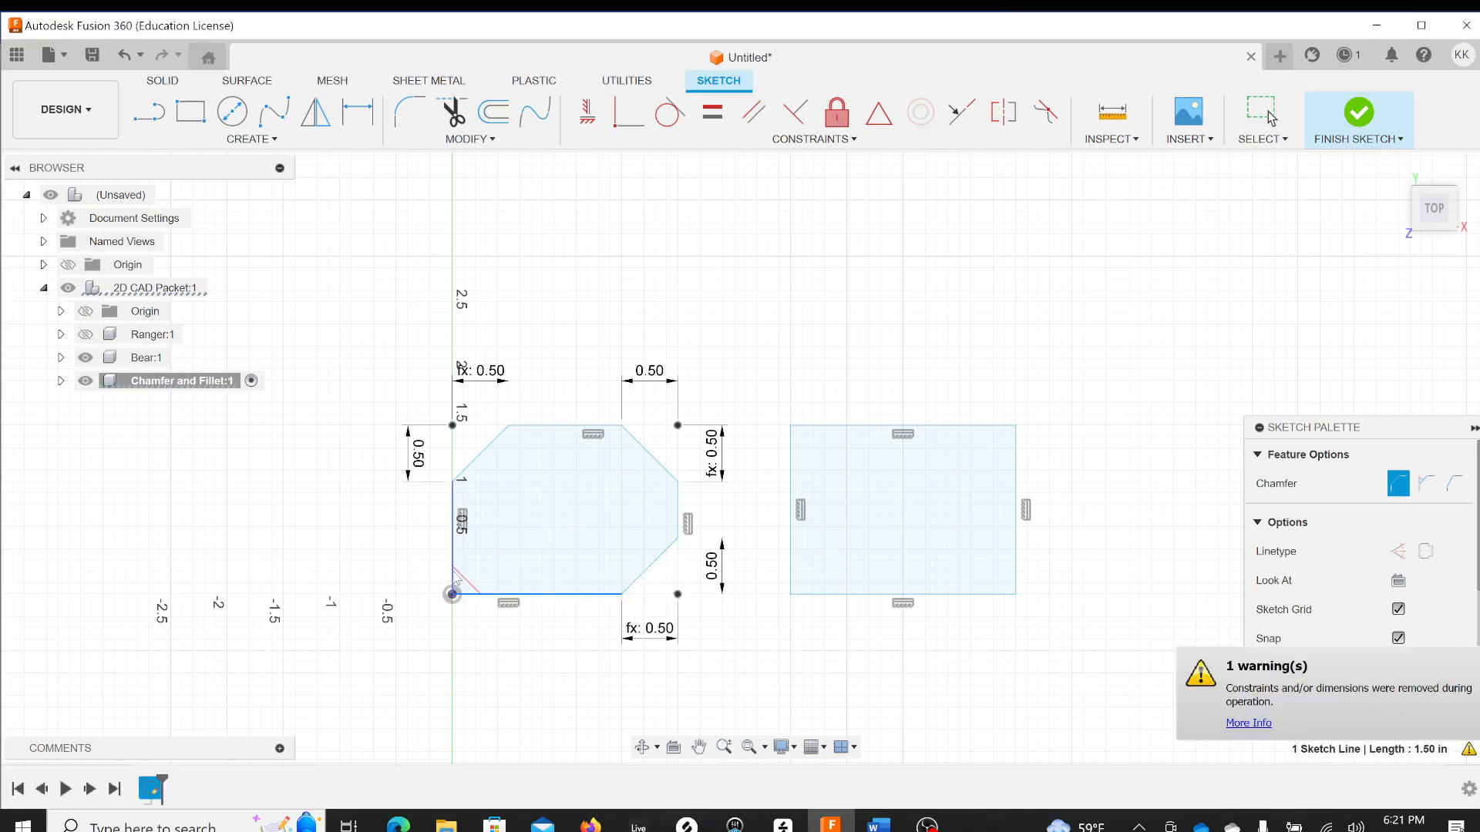
pyautogui.click(452, 574)
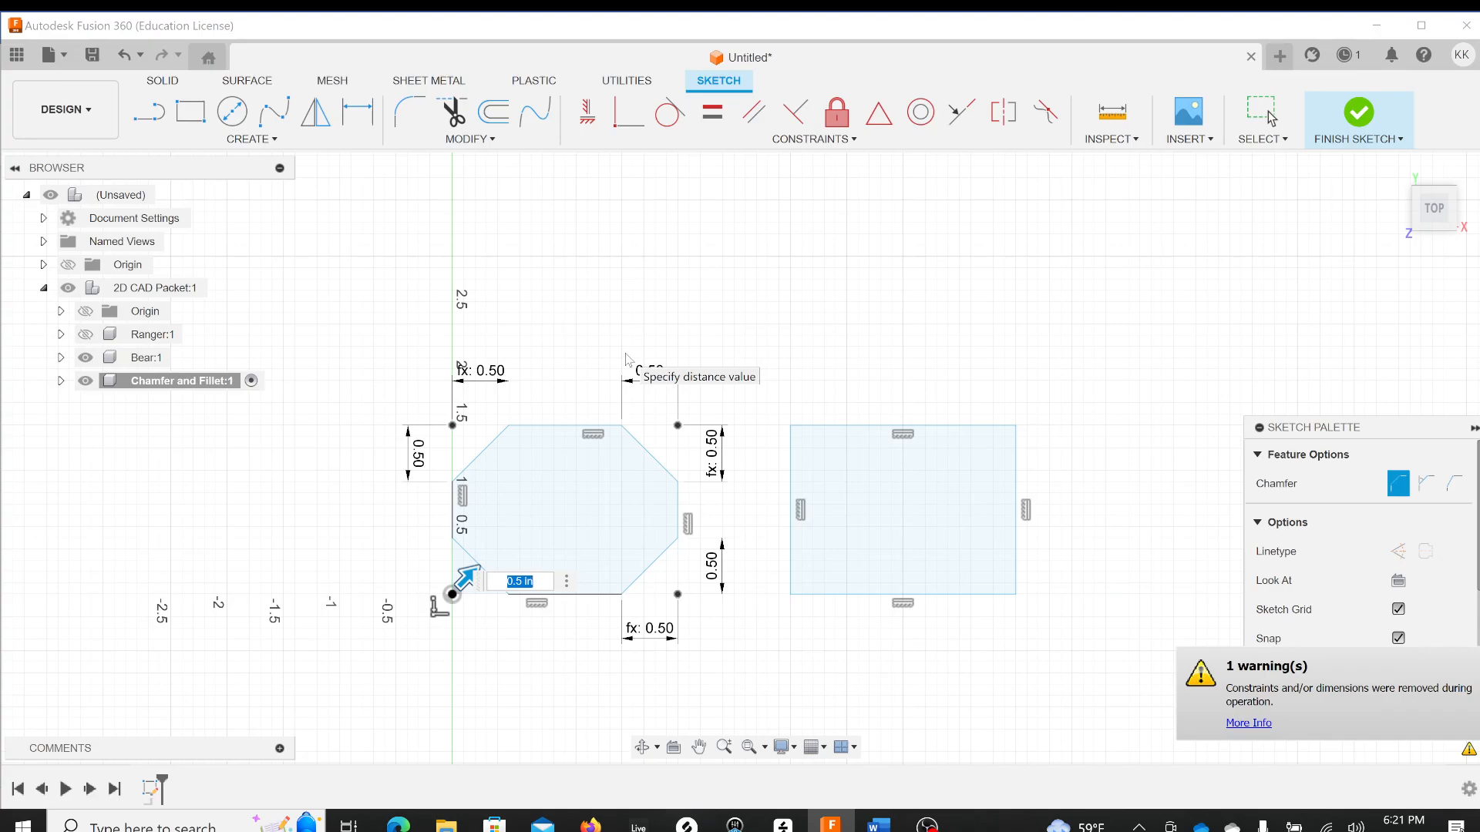
pyautogui.press('Return')
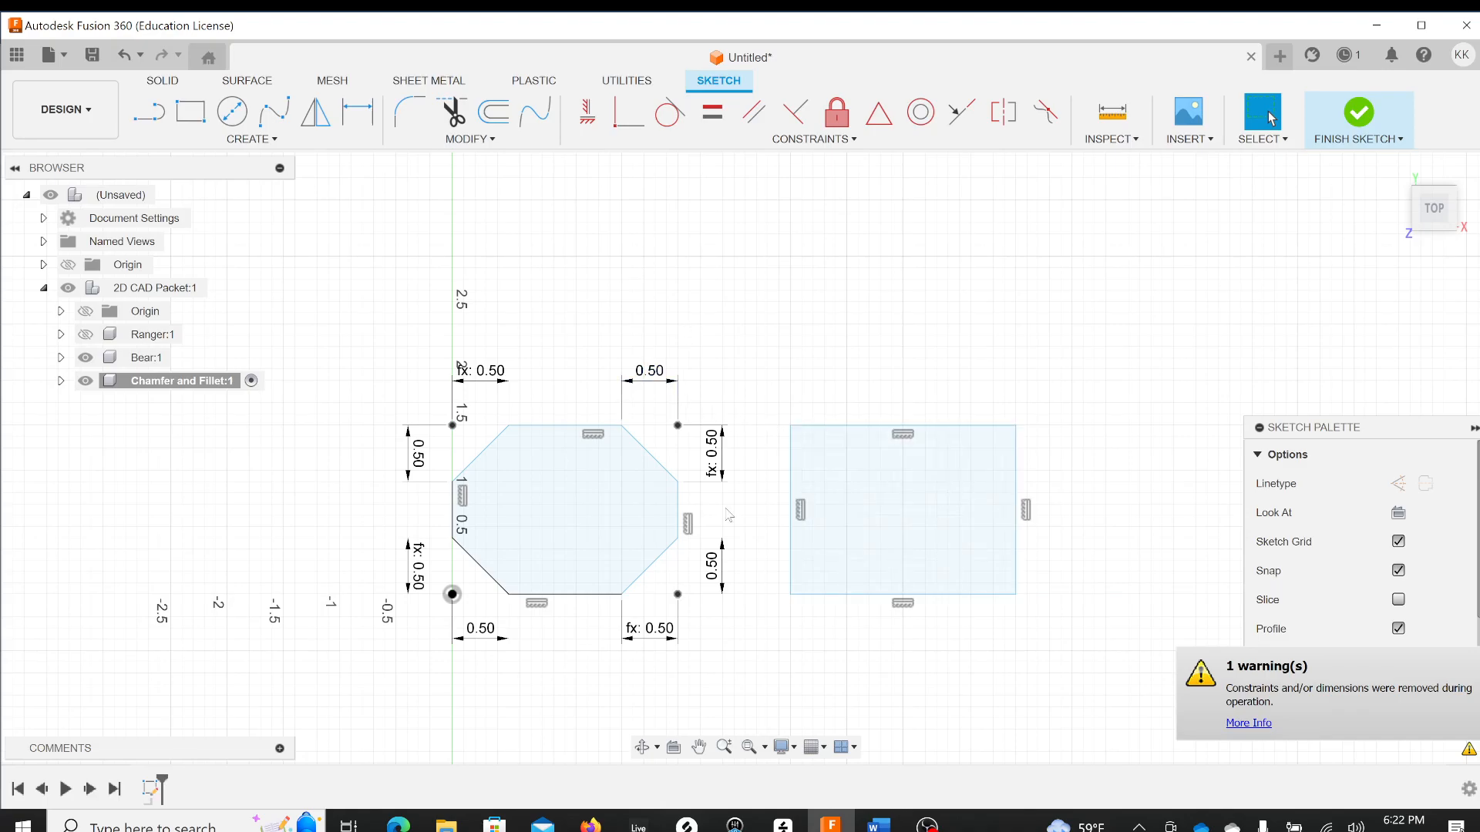
# Switch to the 2D CAD Packet document in Word, find the TRACK drawing and examine its overall dimensions, and return to Fusion 360
pyautogui.click(875, 825)
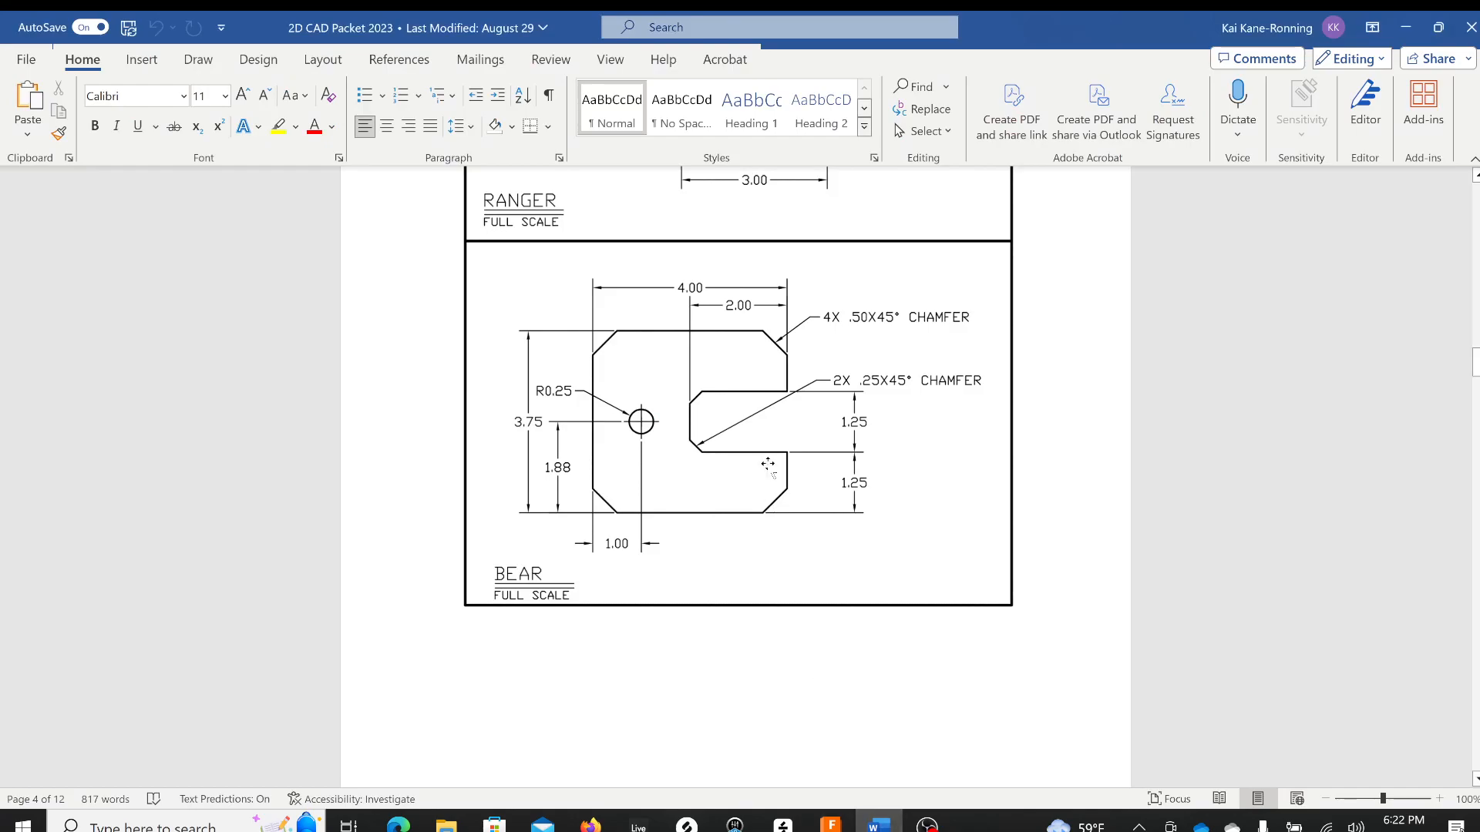
pyautogui.scroll(-15, 768, 467)
pyautogui.scroll(18, 773, 490)
pyautogui.scroll(15, 773, 491)
pyautogui.scroll(15, 772, 491)
pyautogui.scroll(12, 772, 491)
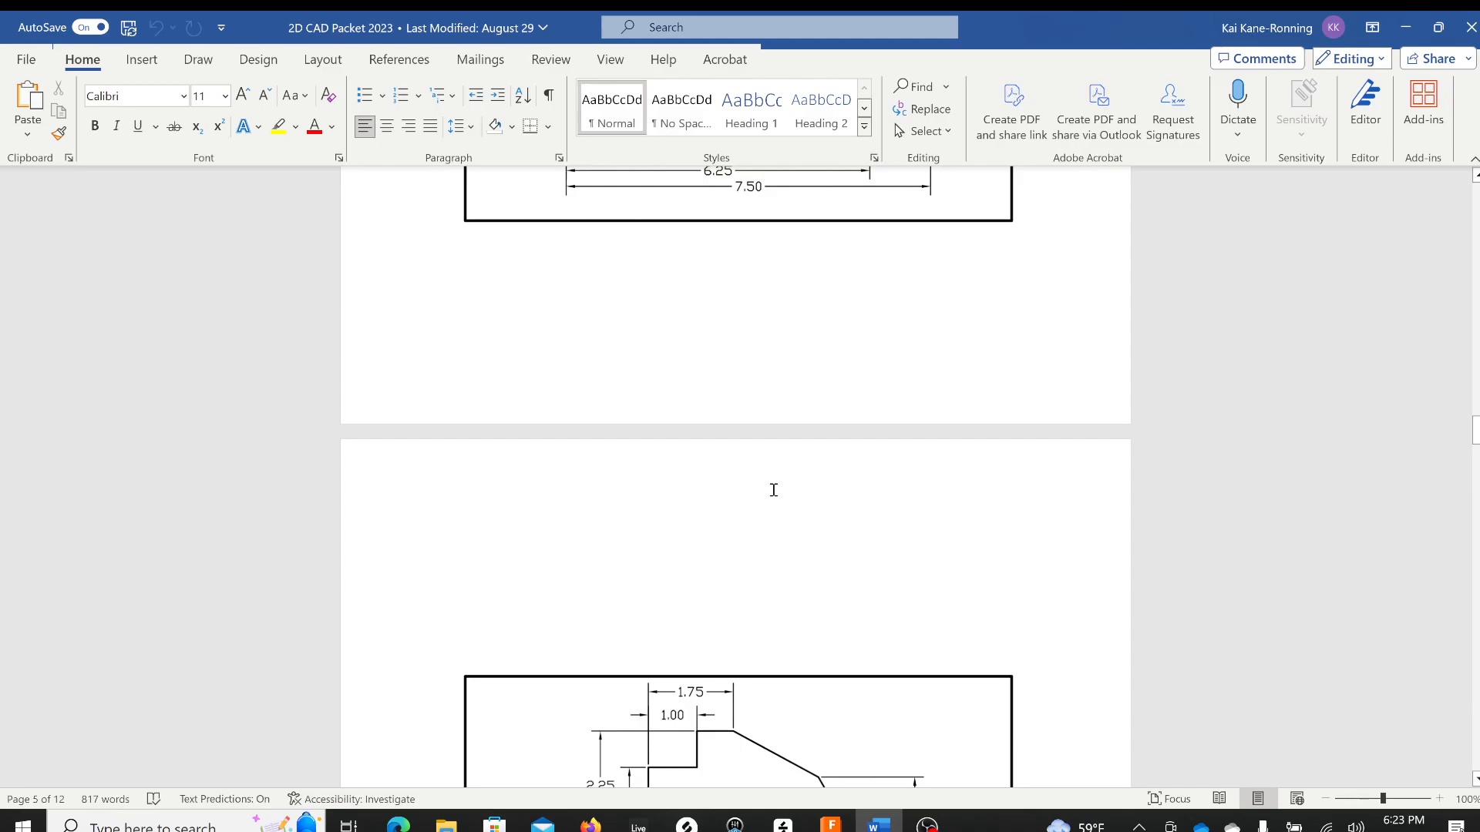
pyautogui.scroll(10, 773, 490)
pyautogui.scroll(3, 773, 491)
pyautogui.scroll(-9, 772, 490)
pyautogui.scroll(-15, 772, 491)
pyautogui.scroll(-13, 772, 491)
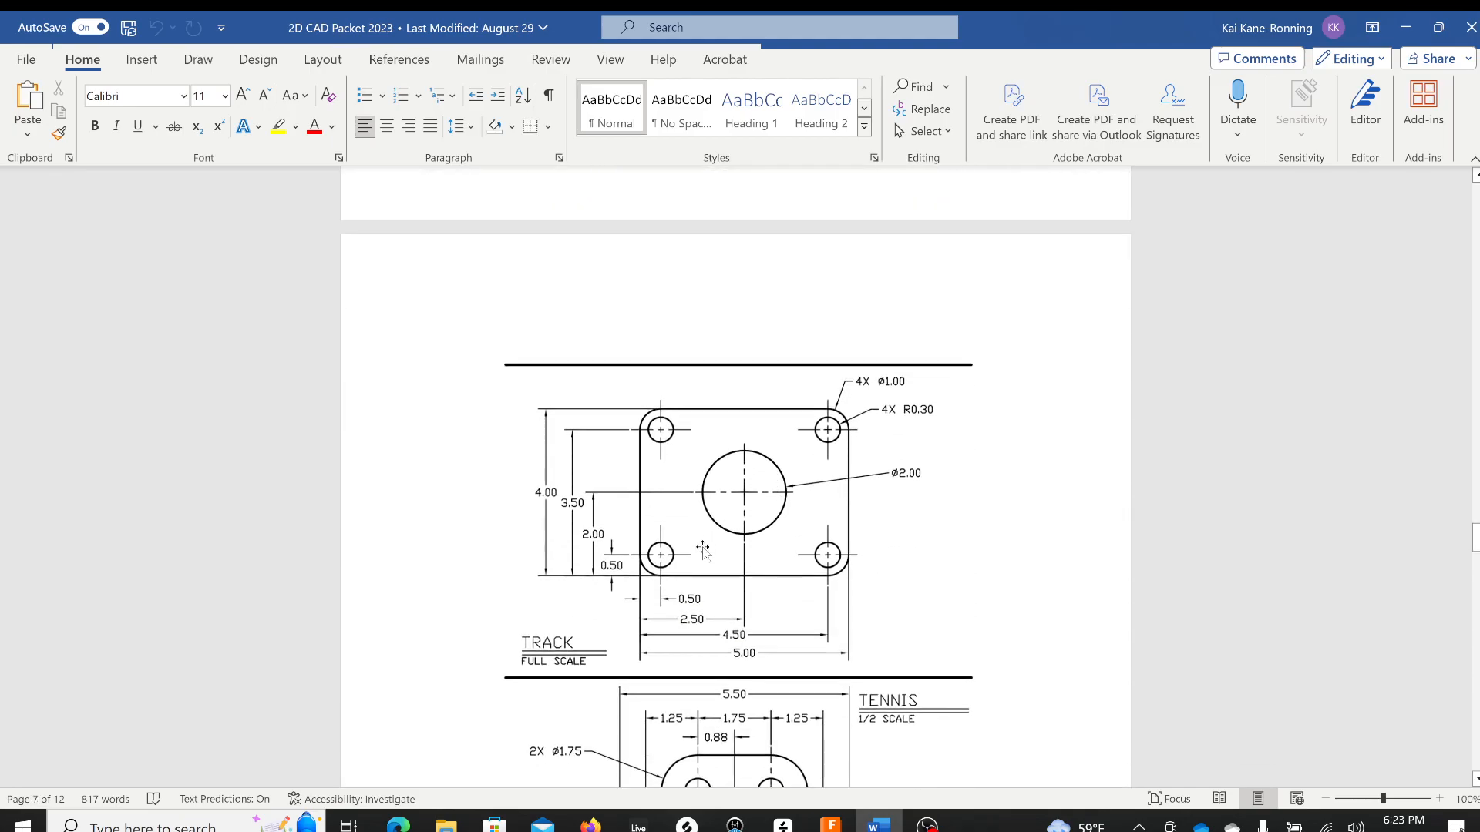
pyautogui.scroll(-1, 701, 544)
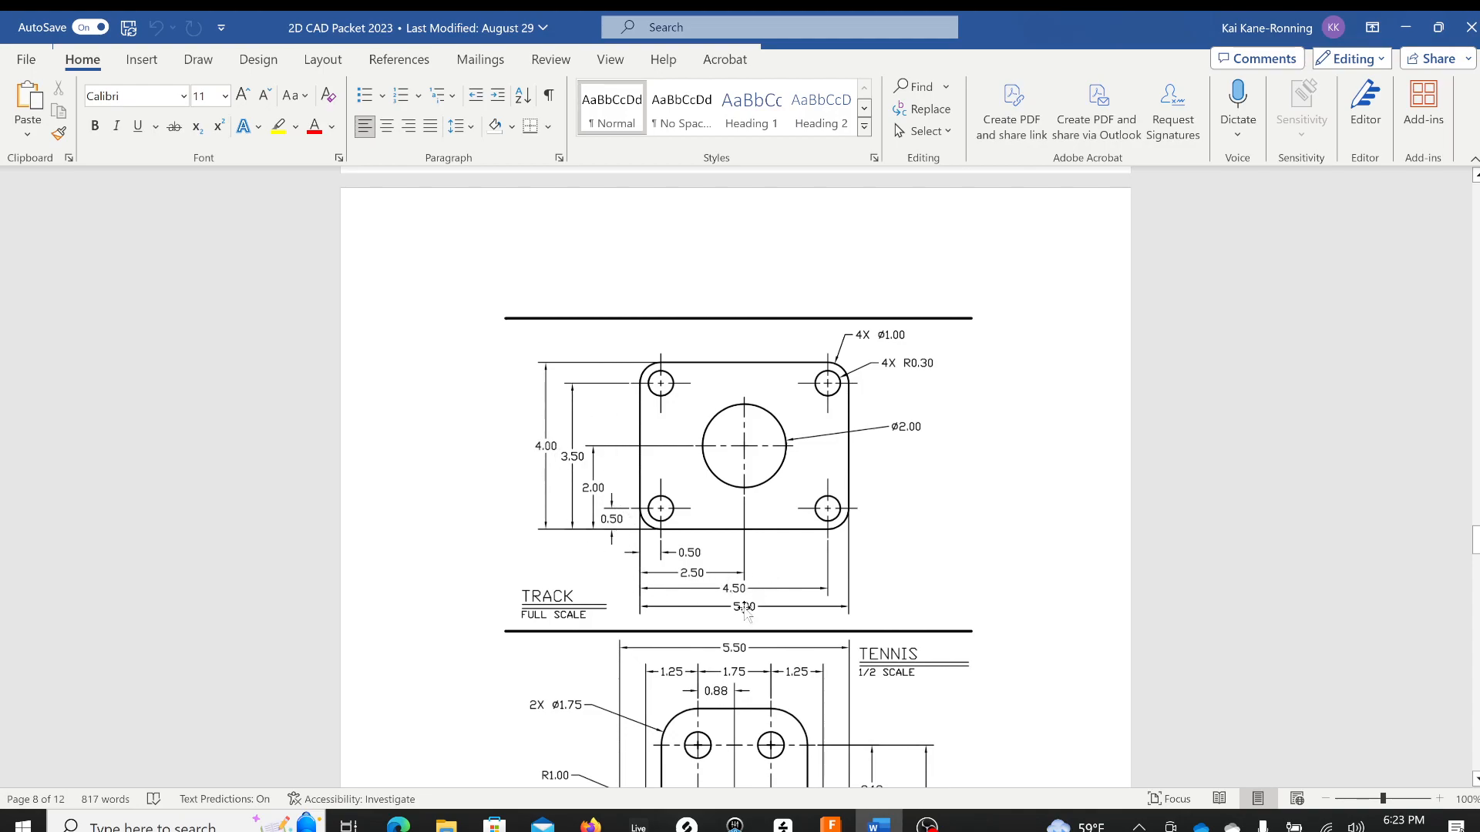
pyautogui.hotkey('alt', 'Tab')
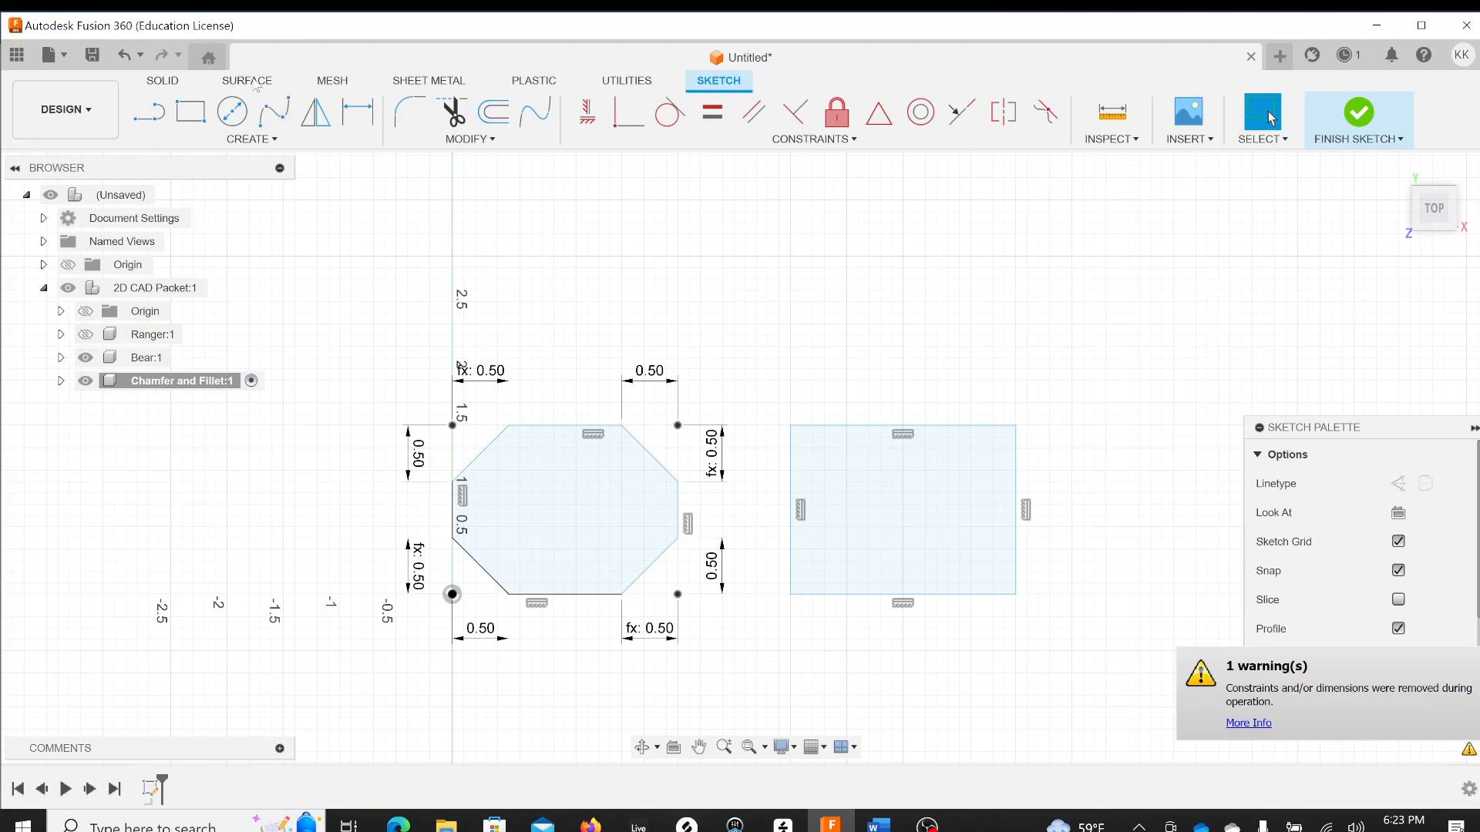
# Dimension the left side of the second rectangle and set its height to 4 in
pyautogui.click(369, 126)
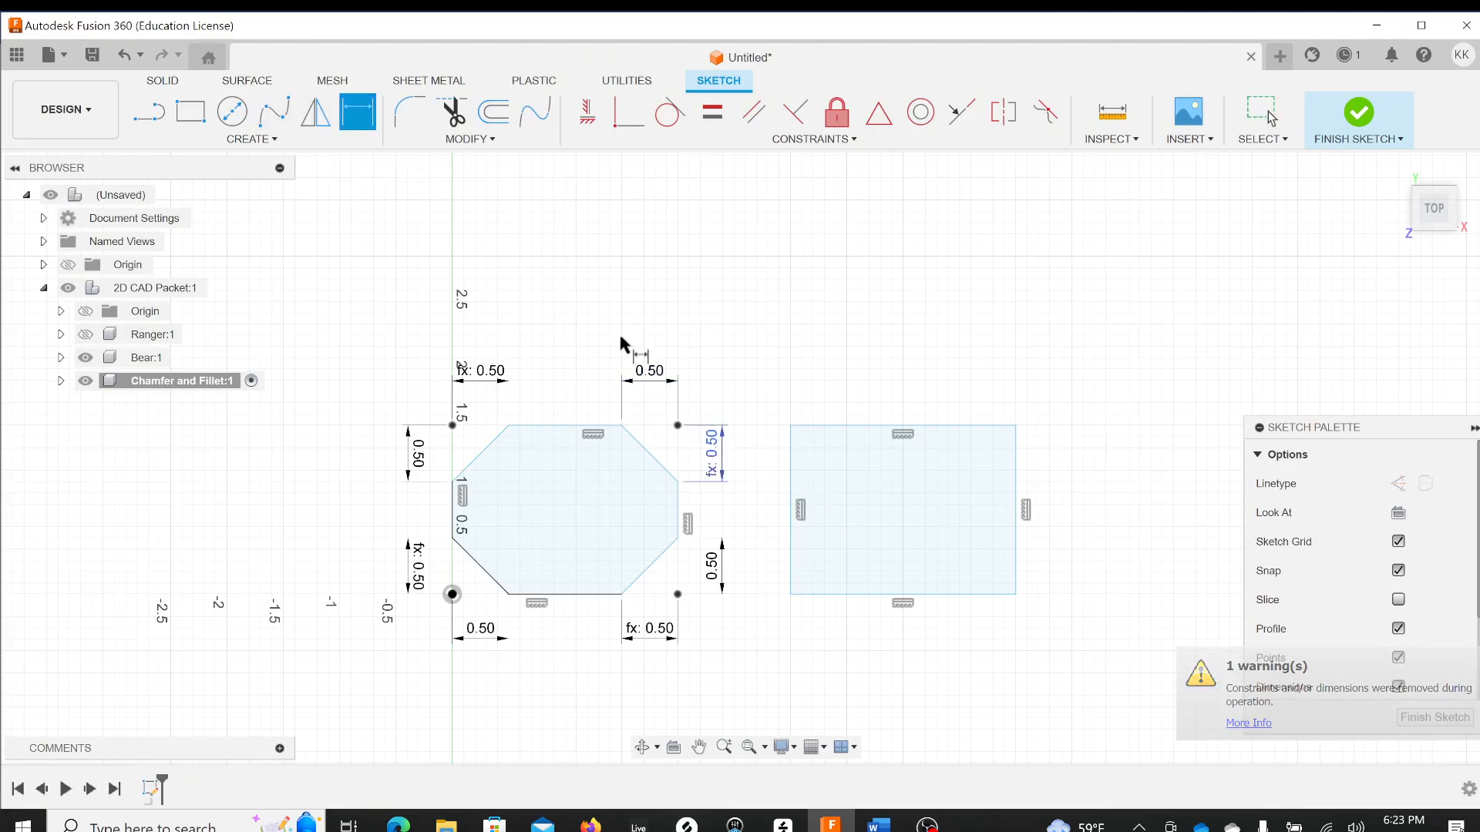
pyautogui.press('Escape')
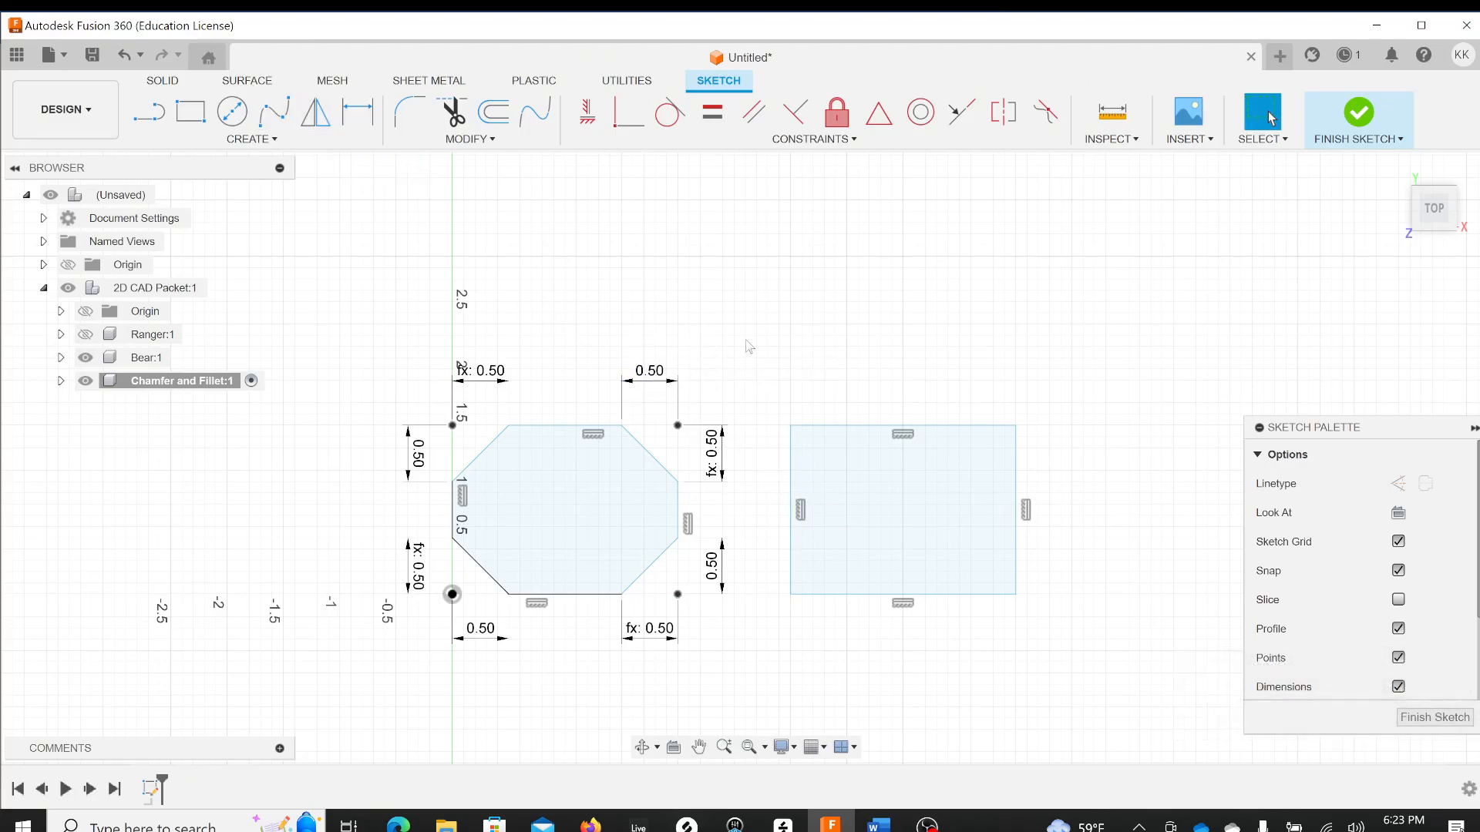
pyautogui.press('d')
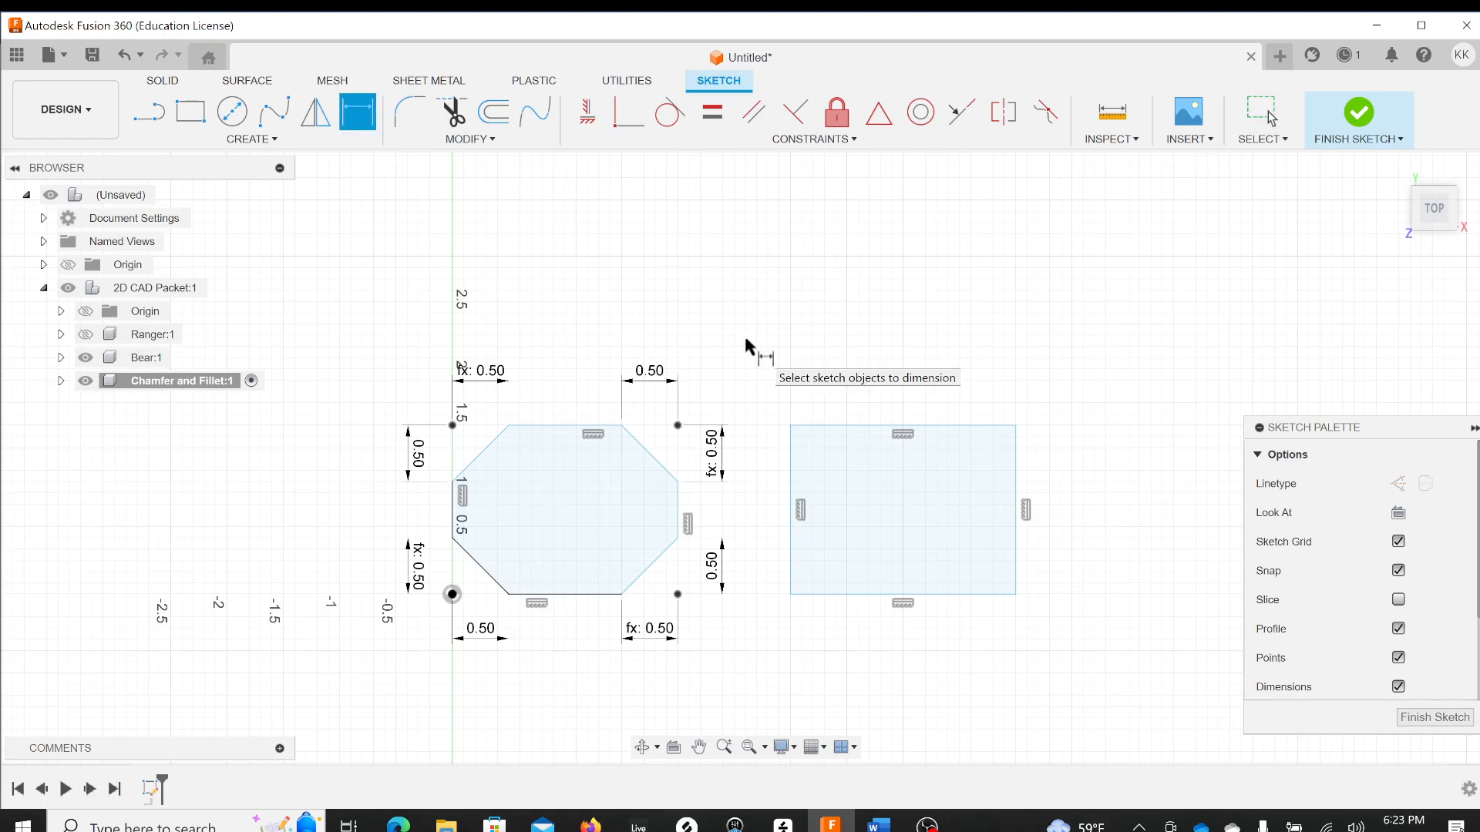
pyautogui.click(791, 476)
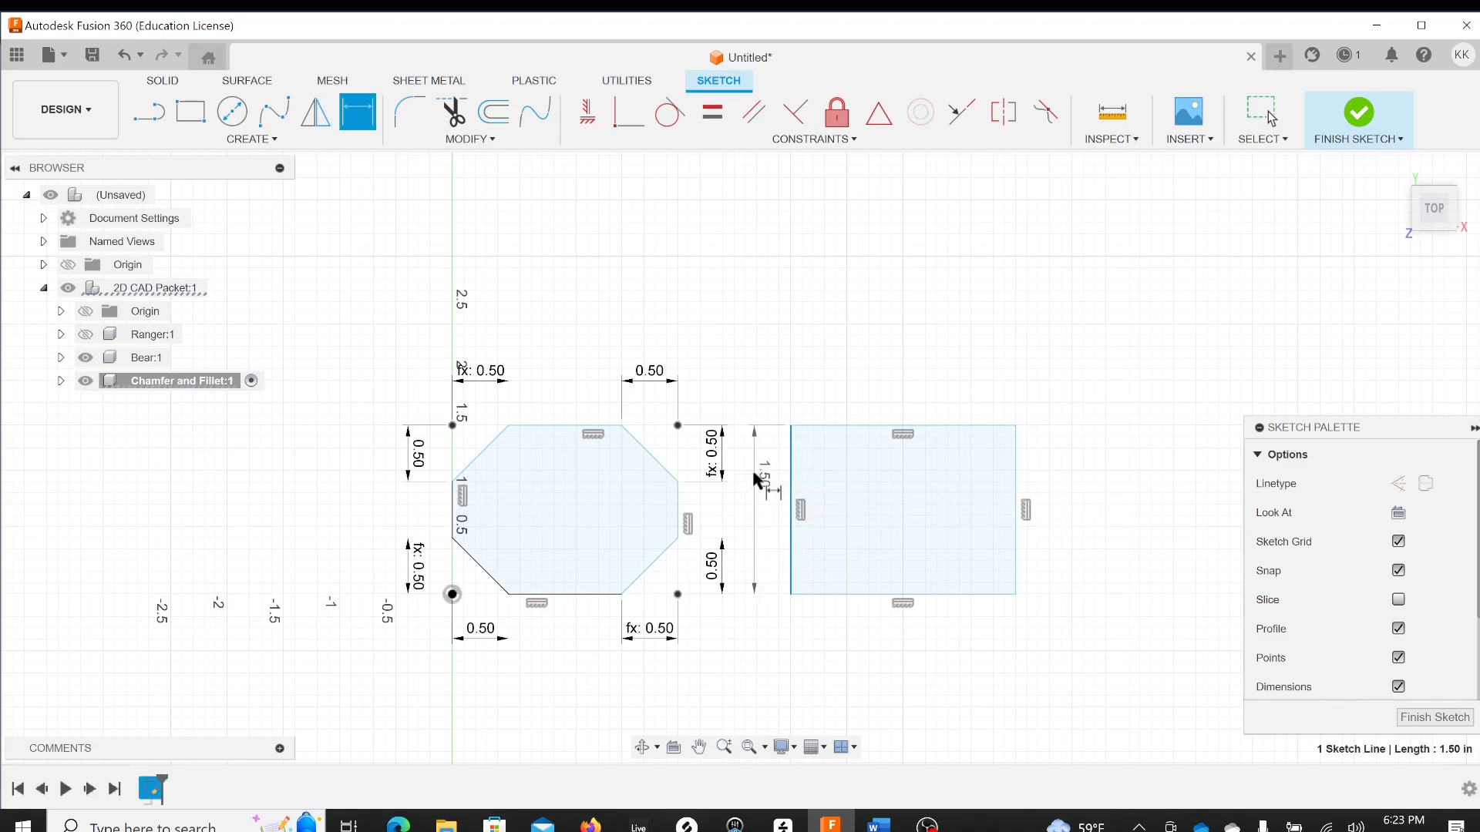
pyautogui.click(754, 474)
pyautogui.write('4')
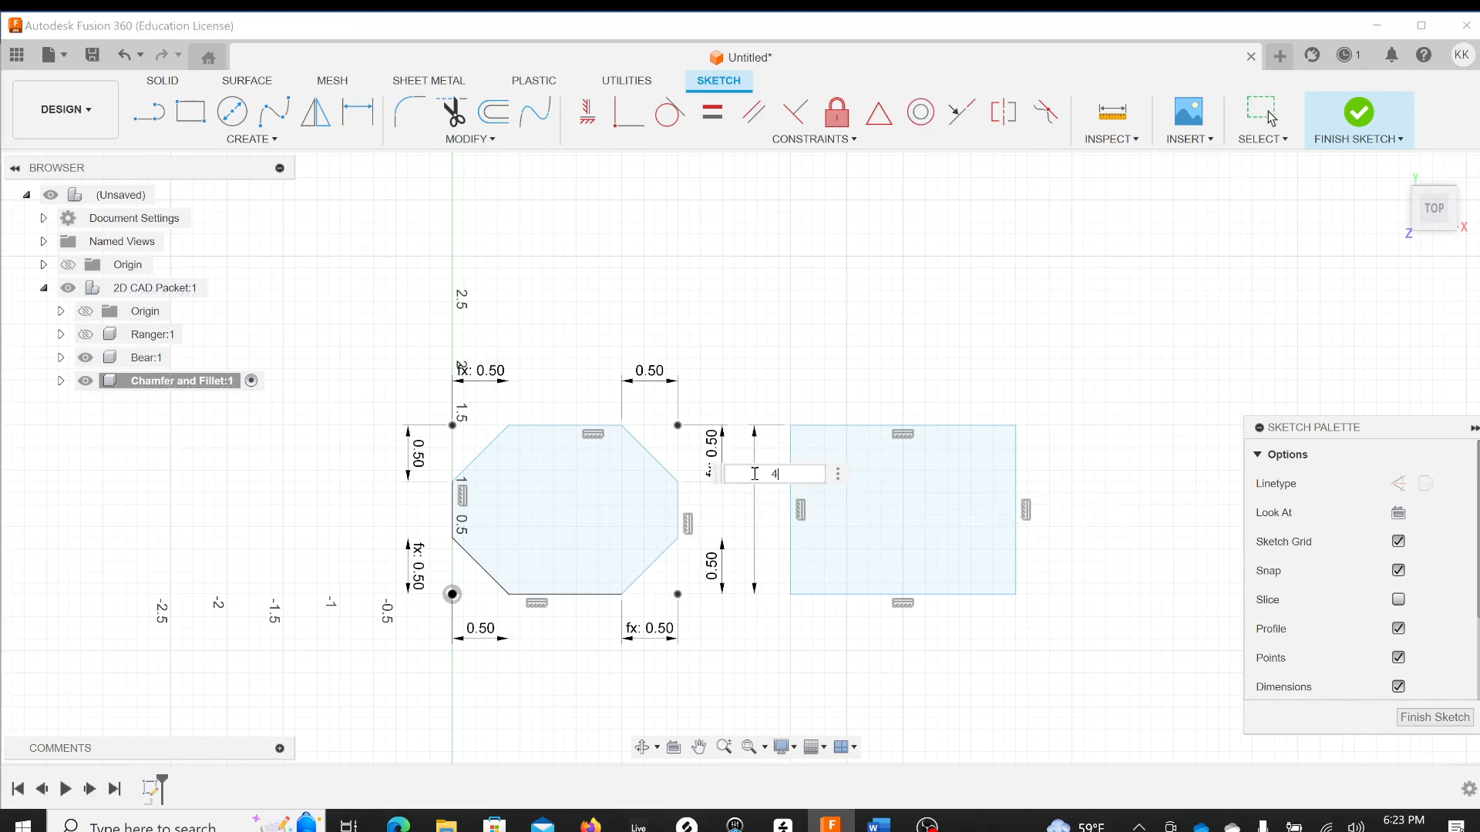
pyautogui.press('Return')
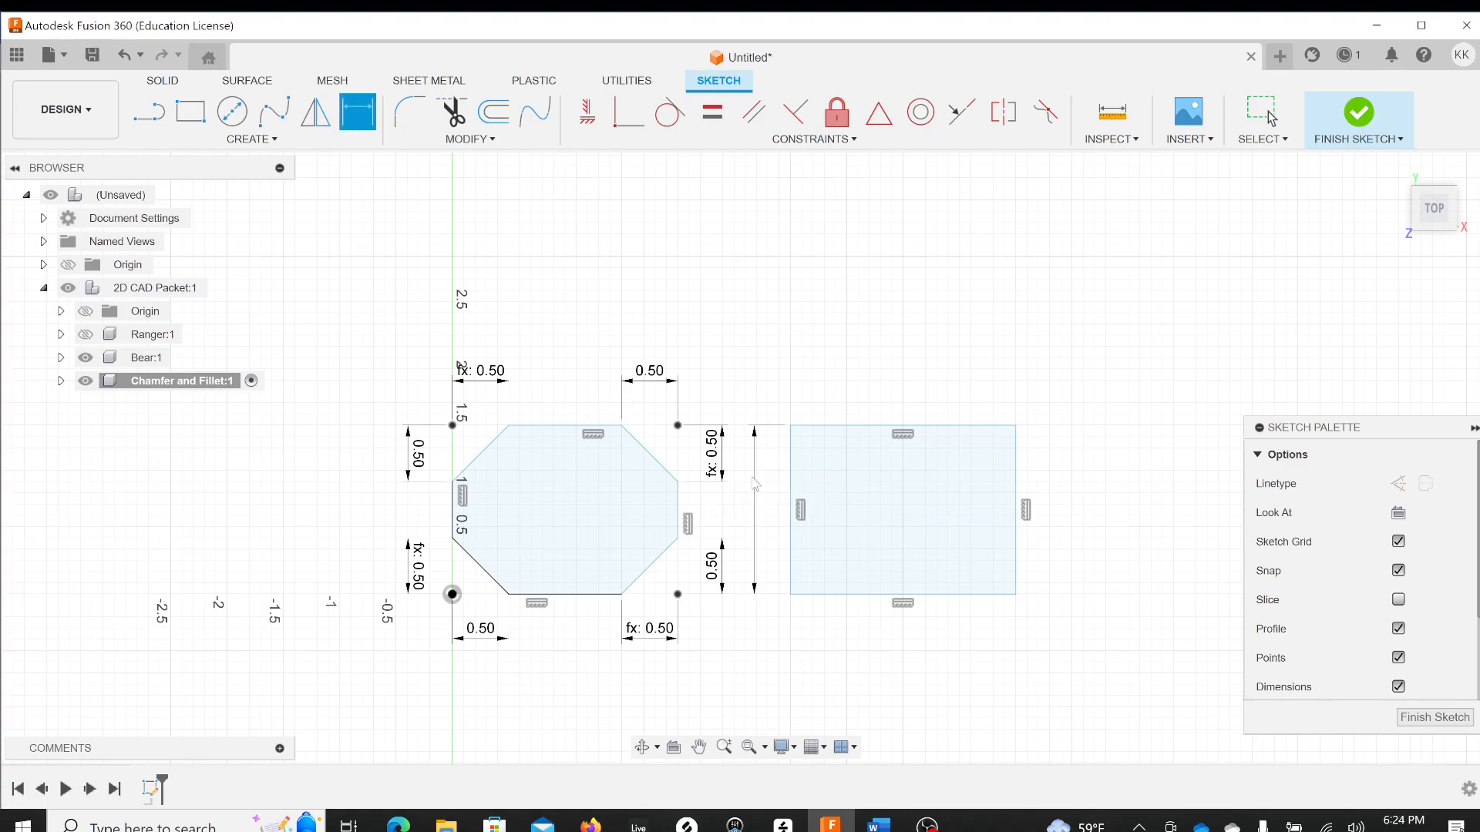
# Dimension the bottom side of the second rectangle and set its width to 5 in
pyautogui.click(881, 593)
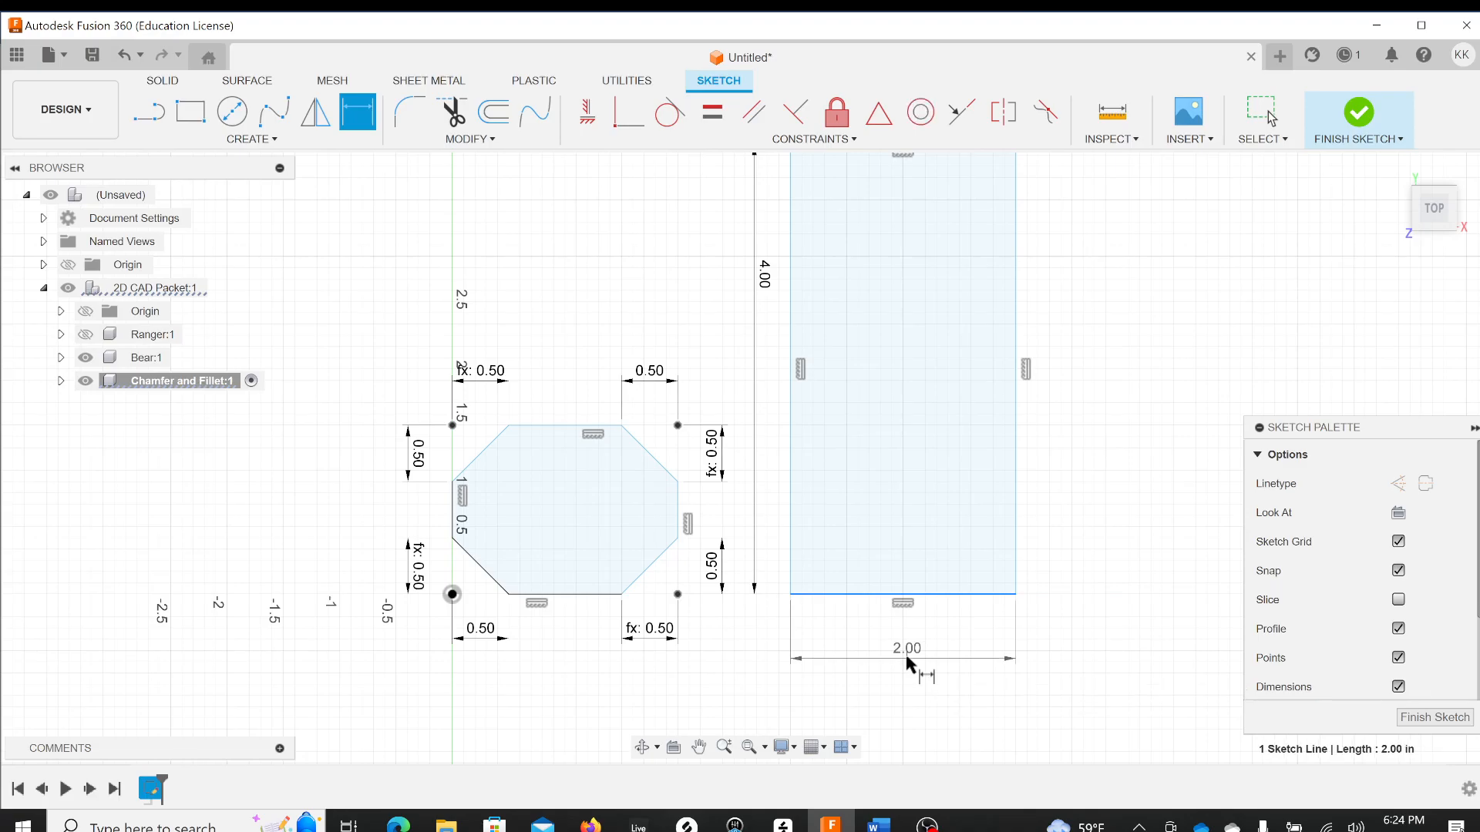
pyautogui.click(907, 656)
pyautogui.write('5')
pyautogui.press('Return')
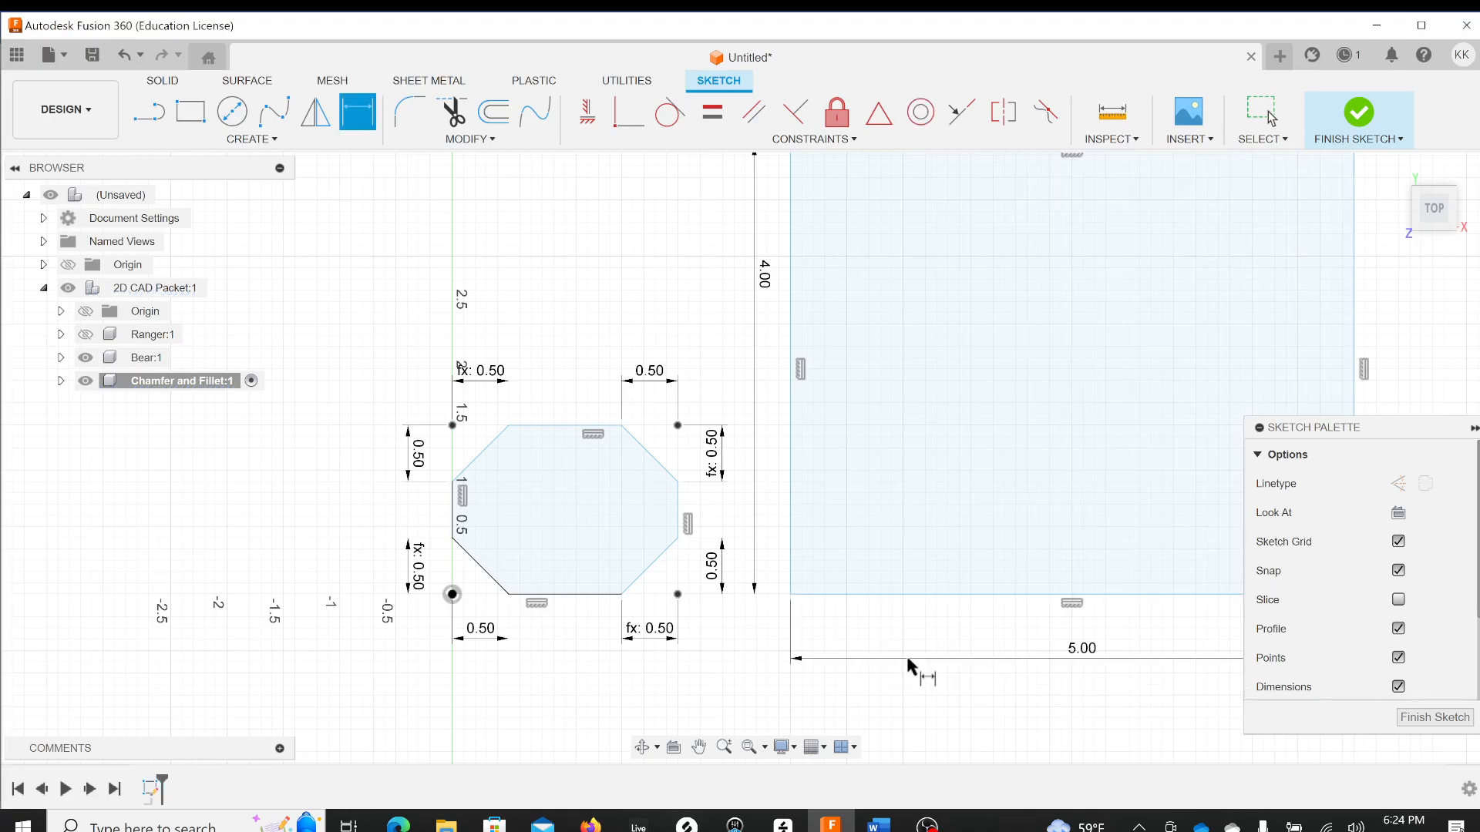
pyautogui.scroll(-4, 1029, 566)
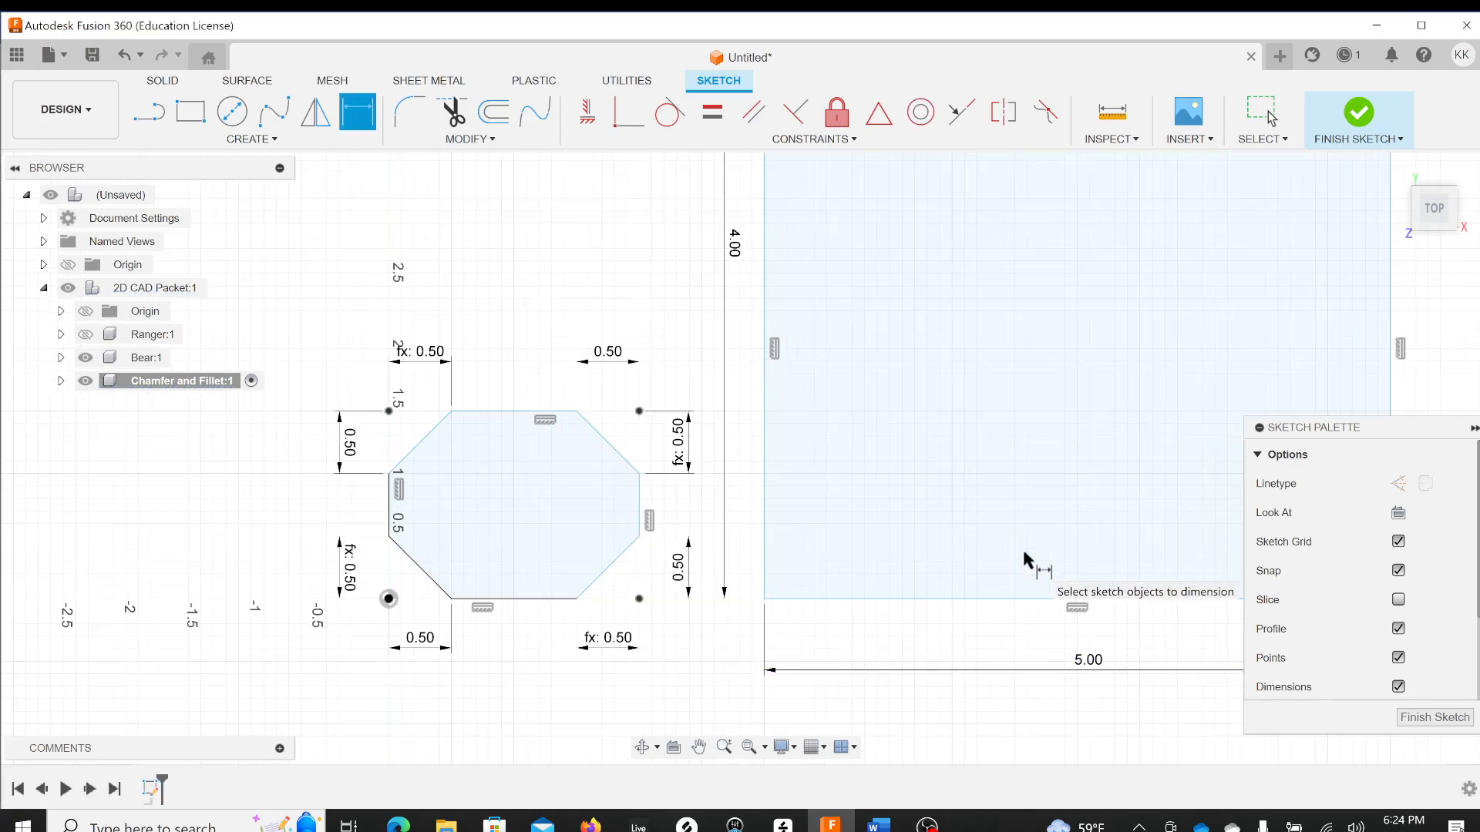
pyautogui.moveTo(1052, 541)
pyautogui.mouseDown(button='middle')
pyautogui.moveTo(822, 555)
pyautogui.moveTo(760, 522)
pyautogui.moveTo(746, 465)
pyautogui.mouseUp(button='middle')
pyautogui.scroll(1, 746, 465)
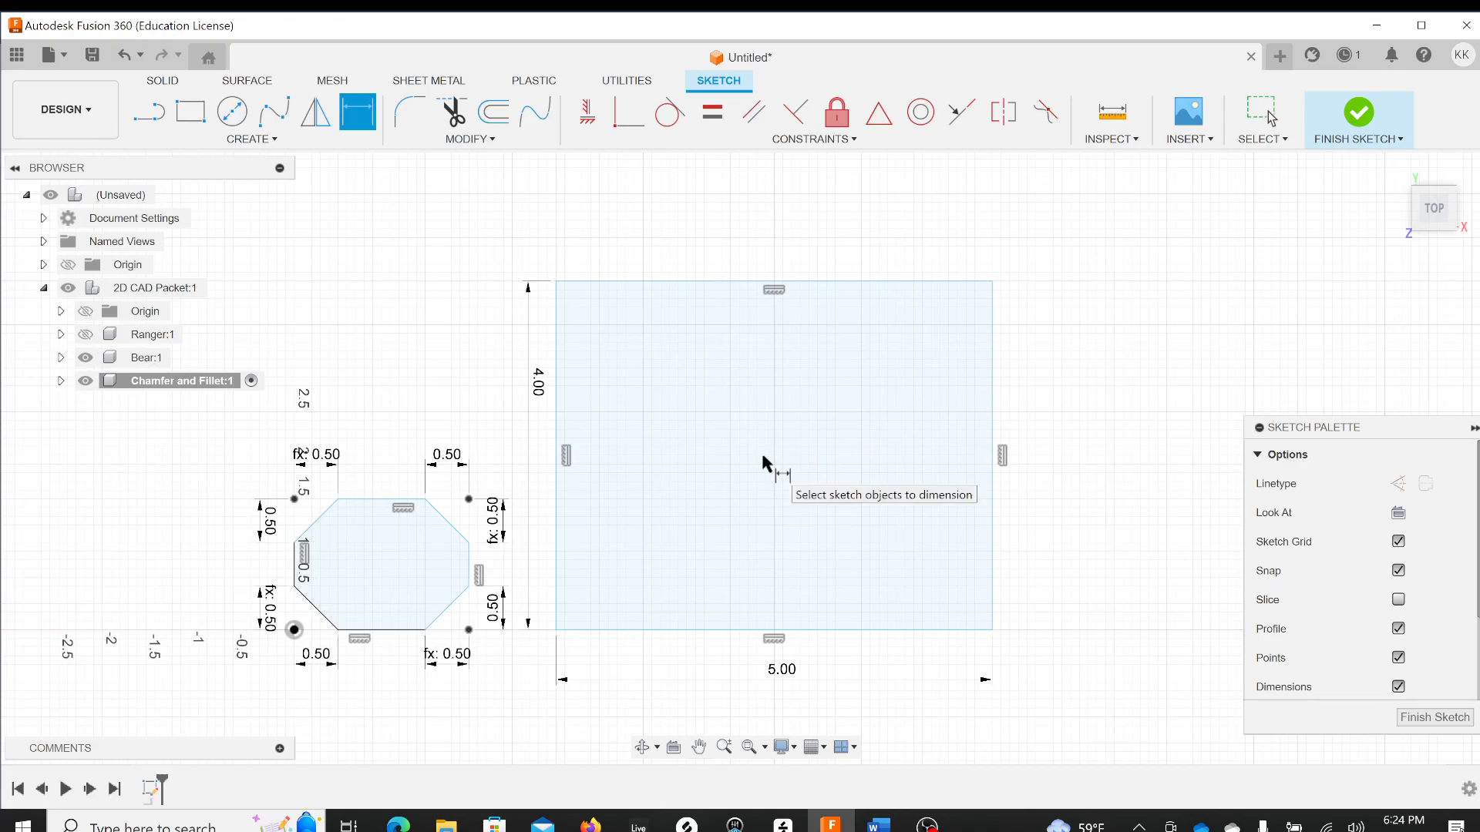
pyautogui.press('Escape')
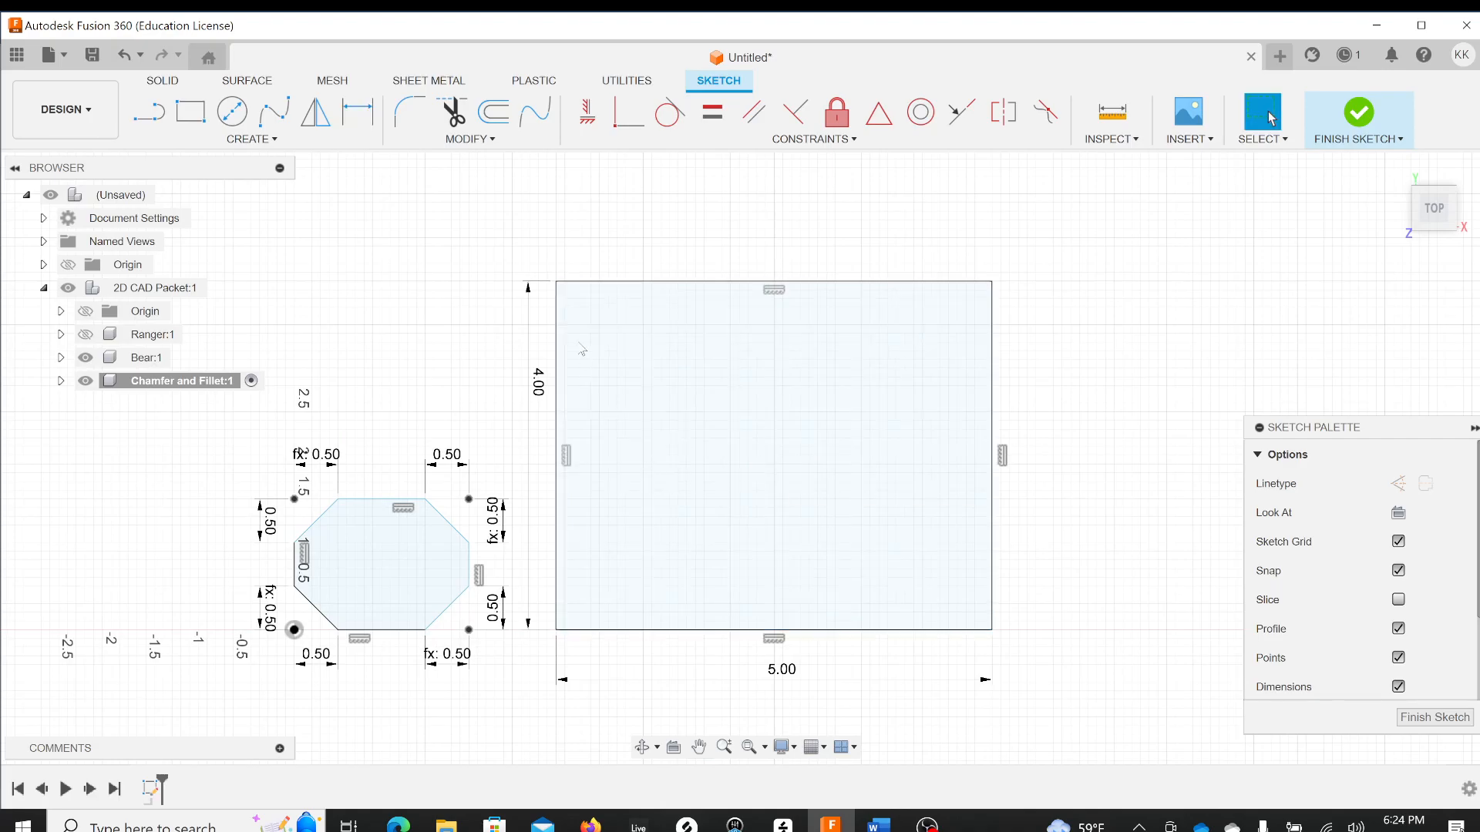
# Check the corner callout on the TRACK drawing in Word, and start a sketch fillet on the second rectangle's upper-left corner in Fusion 360
pyautogui.hotkey('alt', 'Tab')
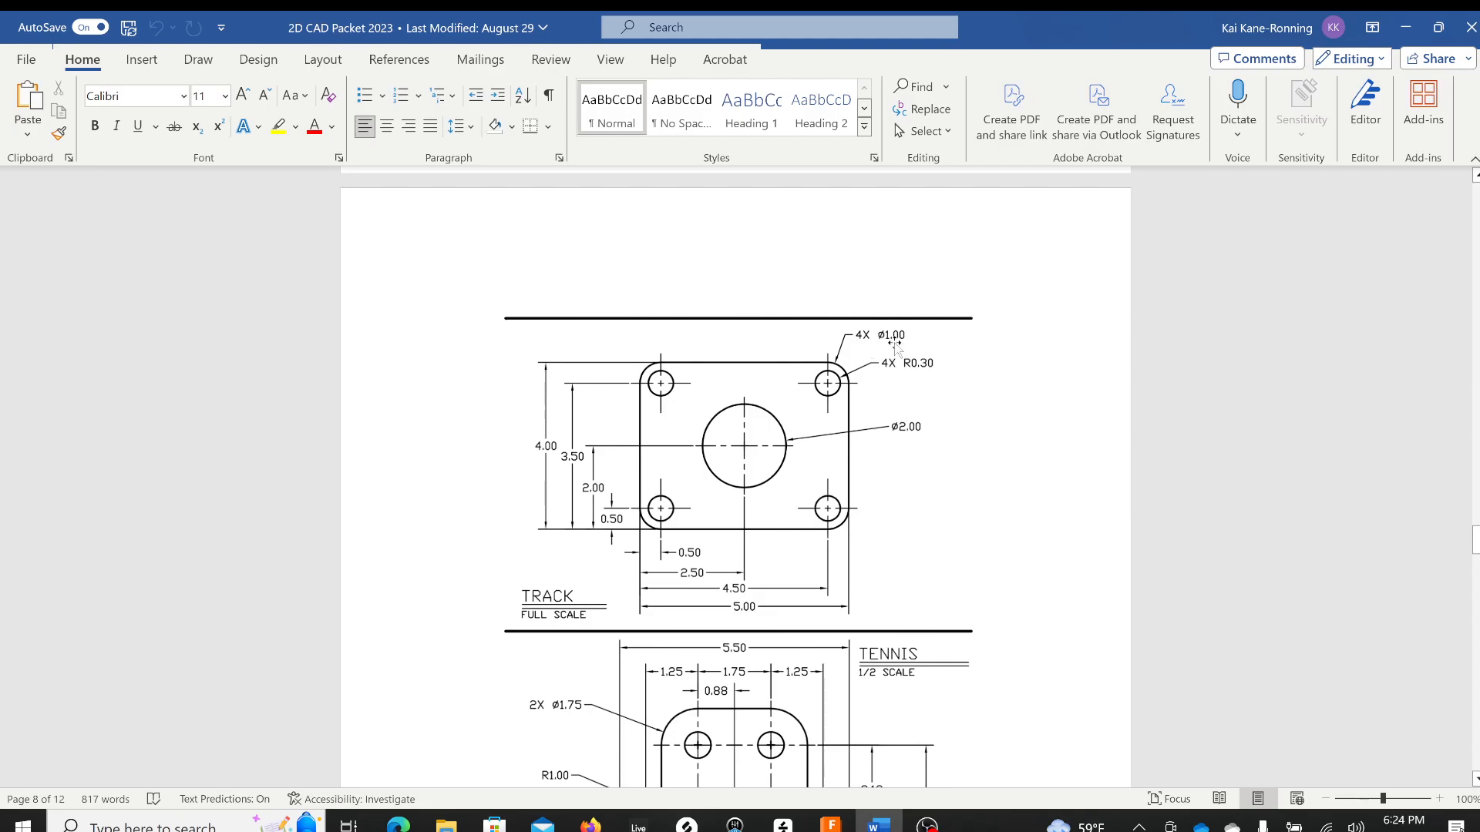
pyautogui.hotkey('alt', 'Tab')
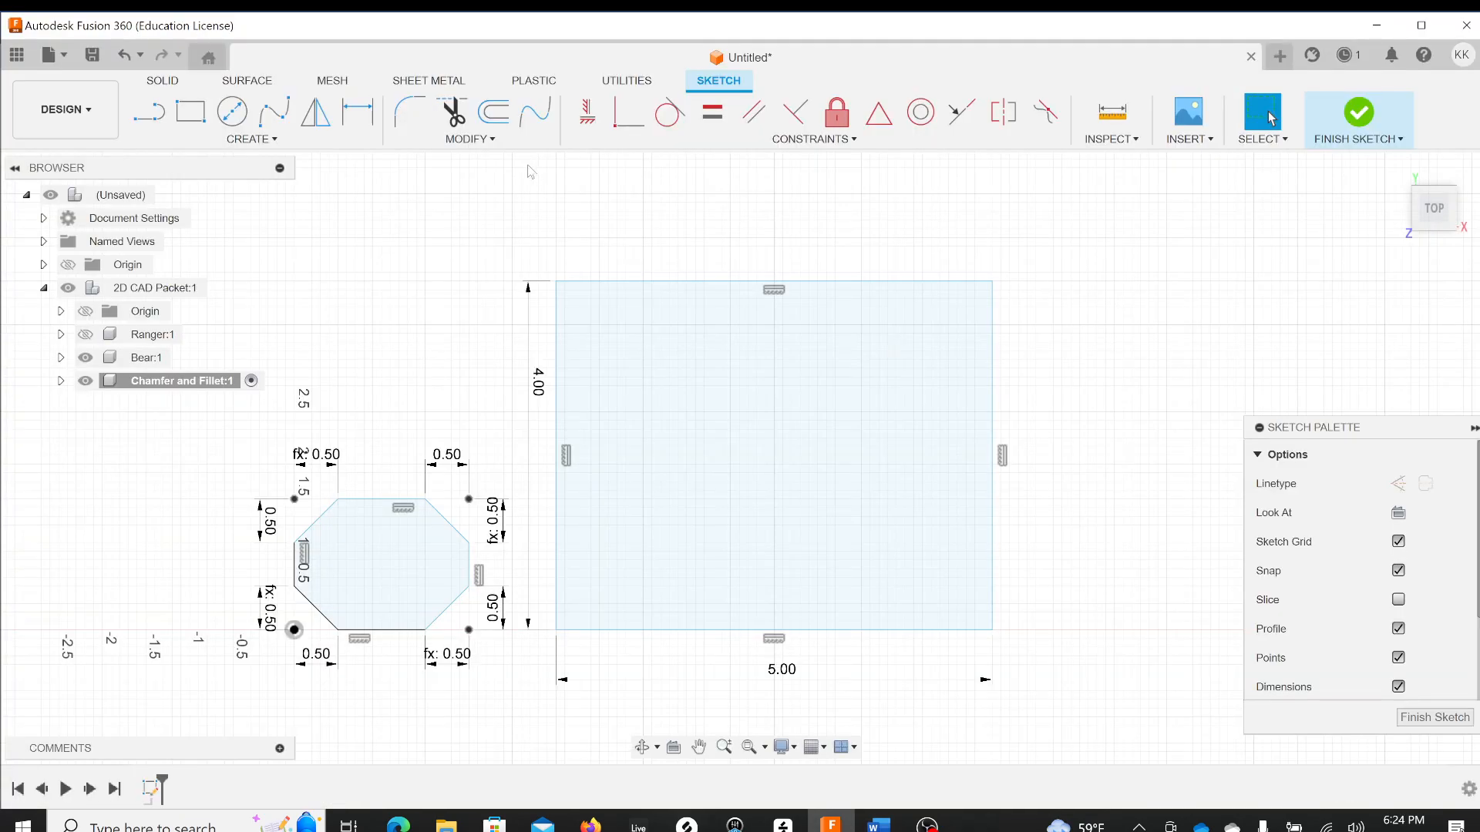
pyautogui.click(455, 139)
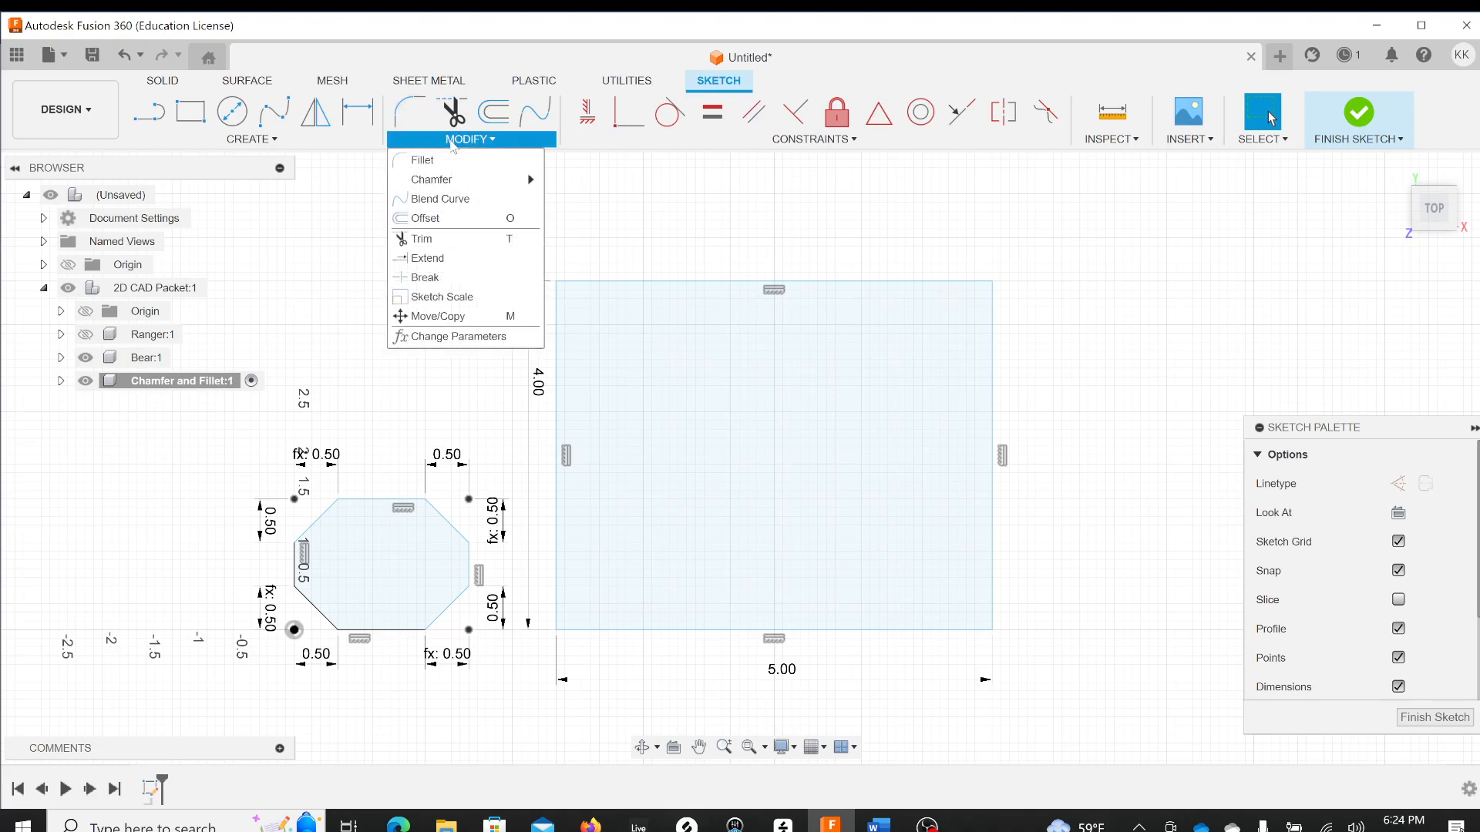
pyautogui.click(423, 160)
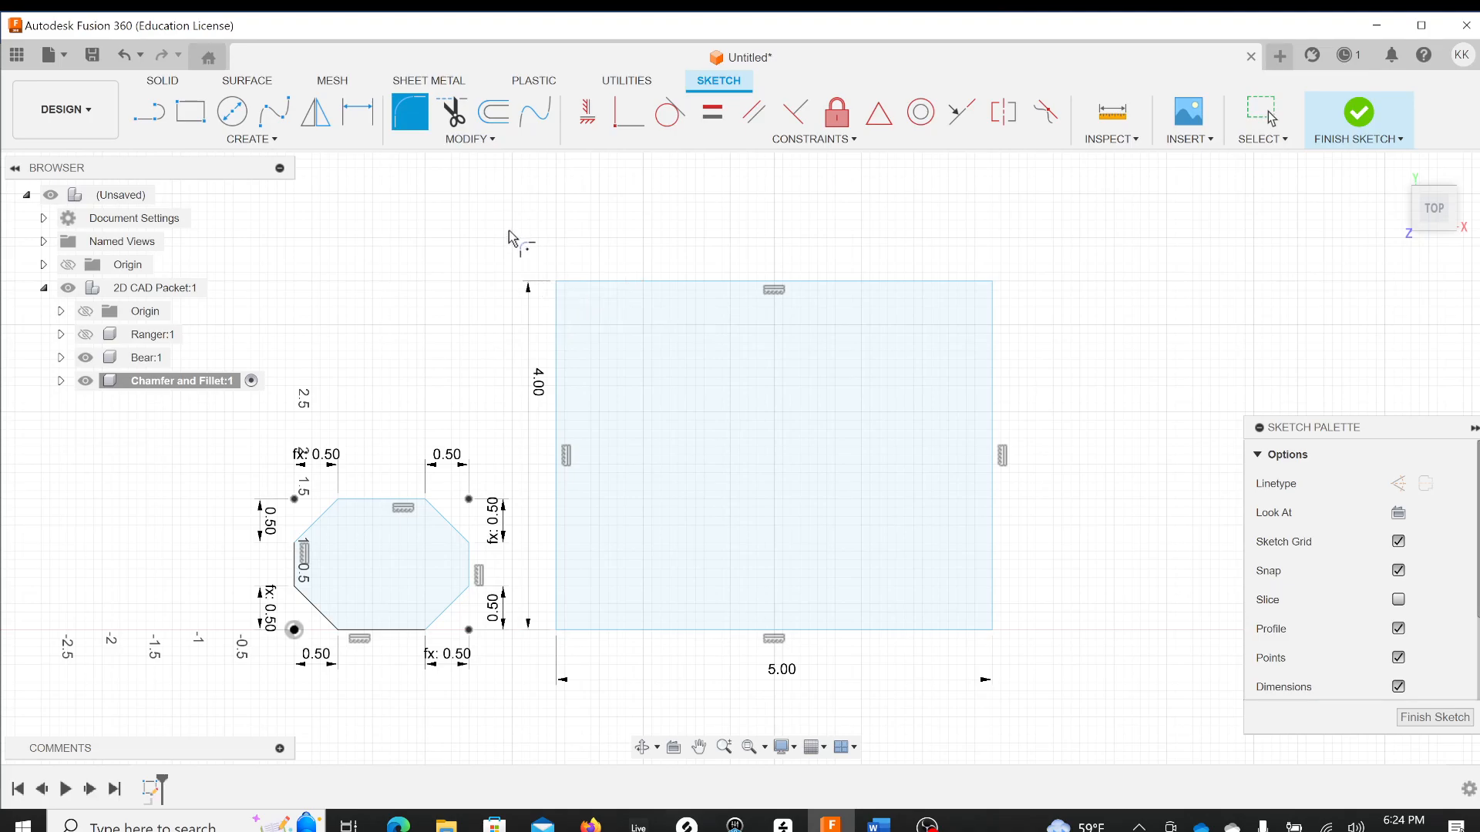
pyautogui.click(558, 285)
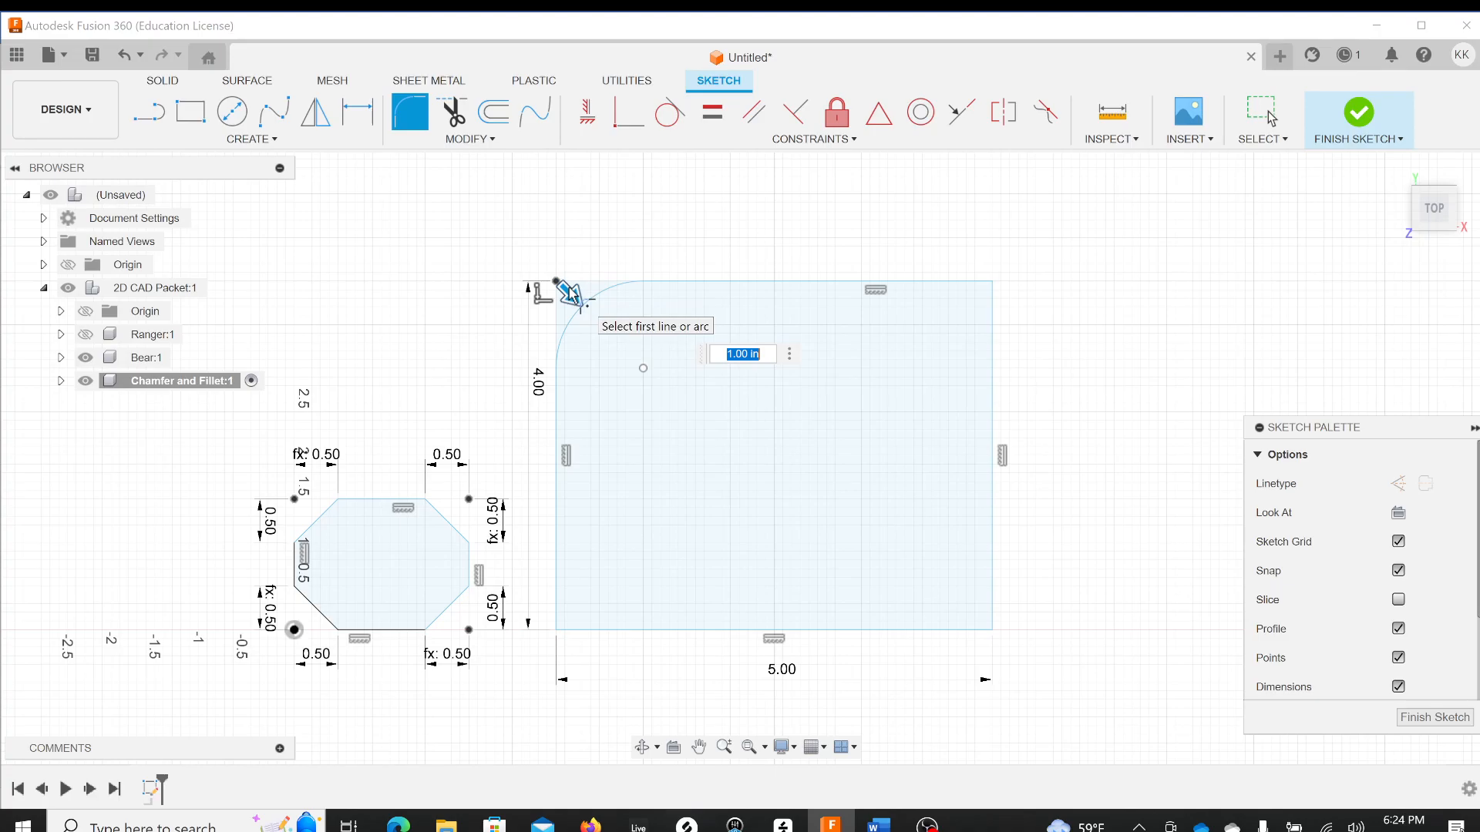
# Compare the fillet preview in Fusion 360 with the rounded corners and diameter callout of the TRACK drawing in Word
pyautogui.hotkey('alt', 'Tab')
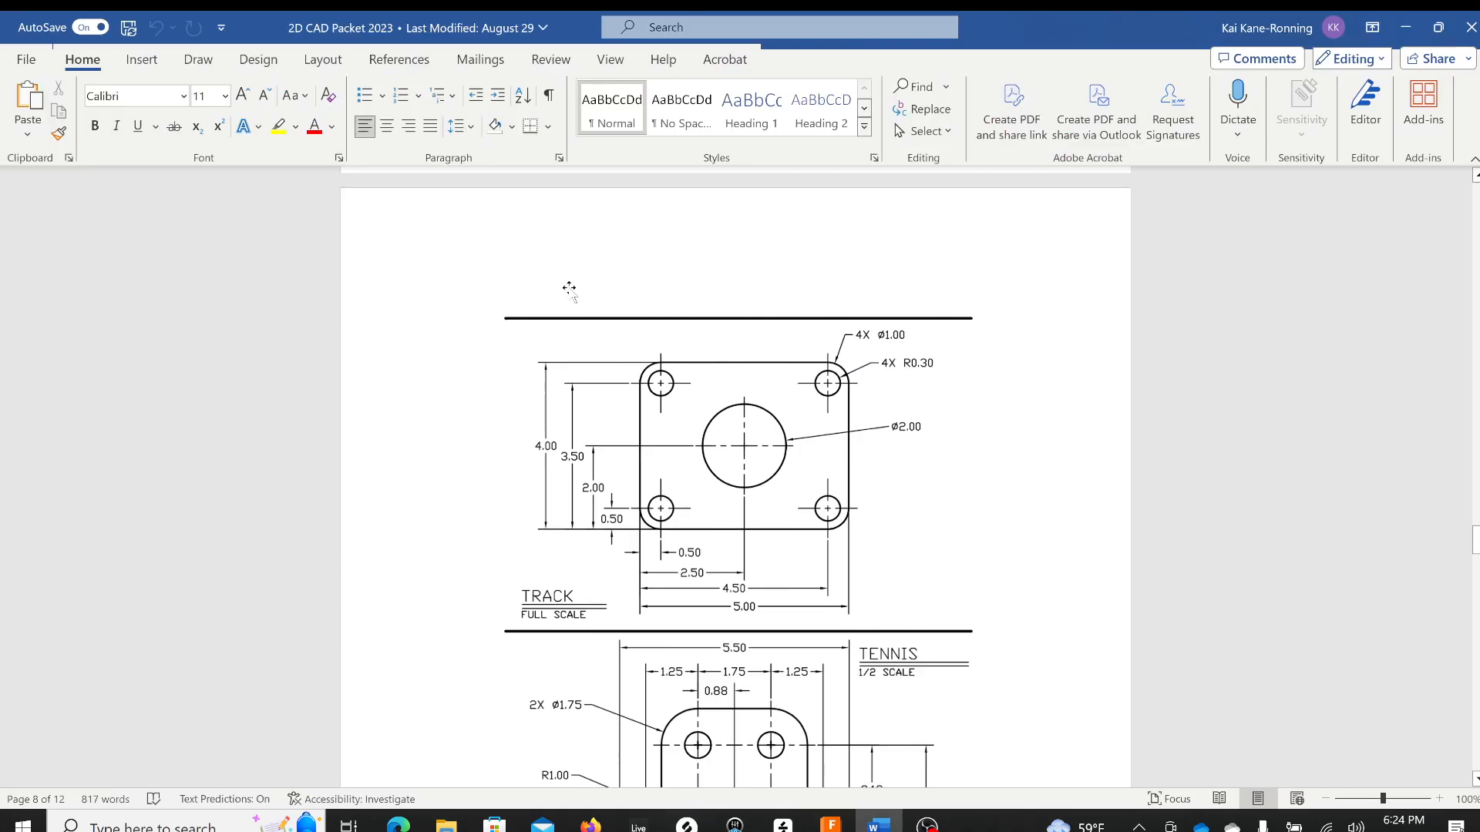
pyautogui.hotkey('alt', 'Tab')
pyautogui.hotkey('alt', 'Tab')
pyautogui.hotkey('alt', 'Tab')
pyautogui.hotkey('alt', 'Tab')
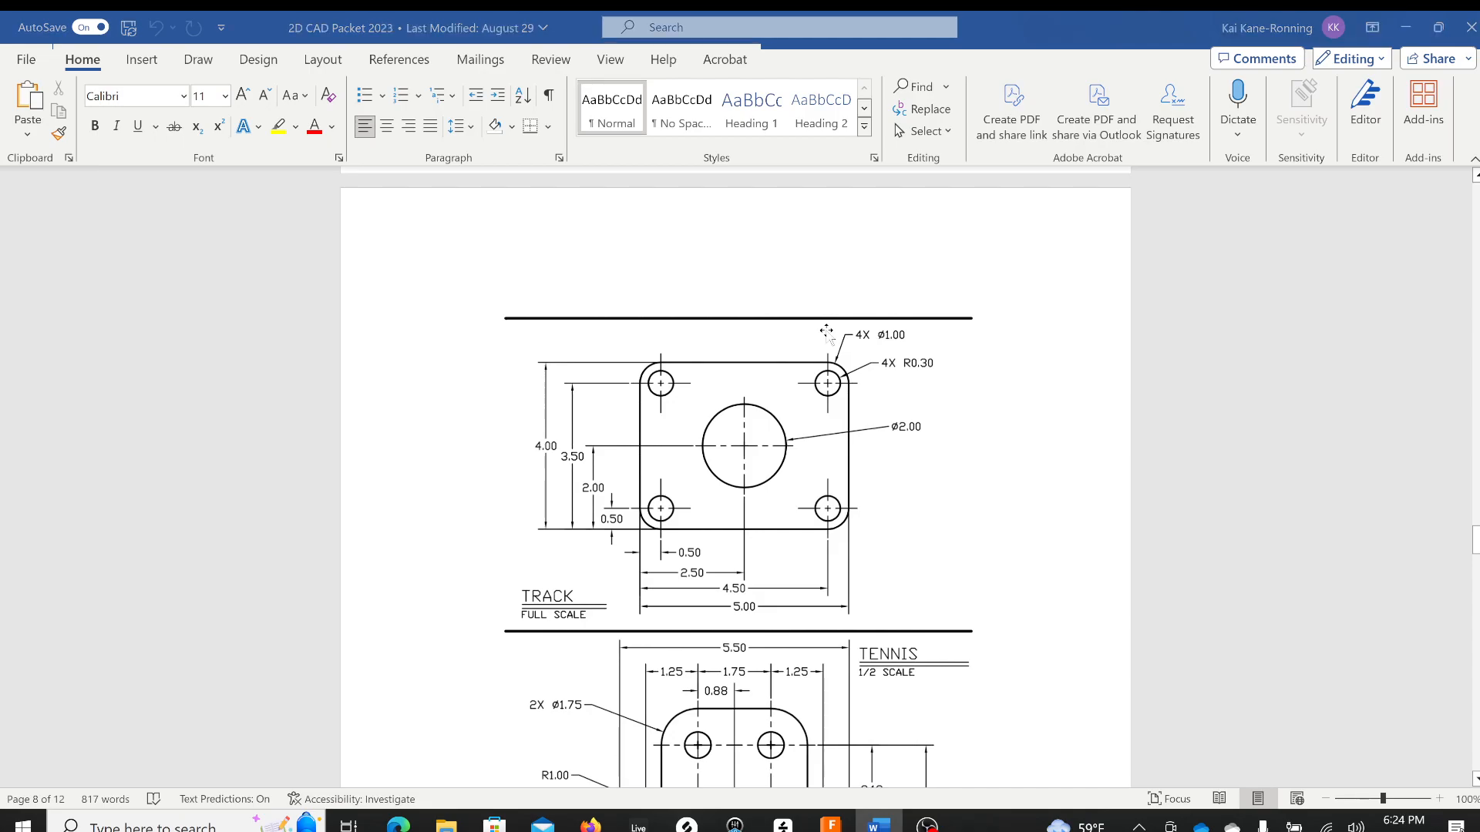
pyautogui.hotkey('alt', 'Tab')
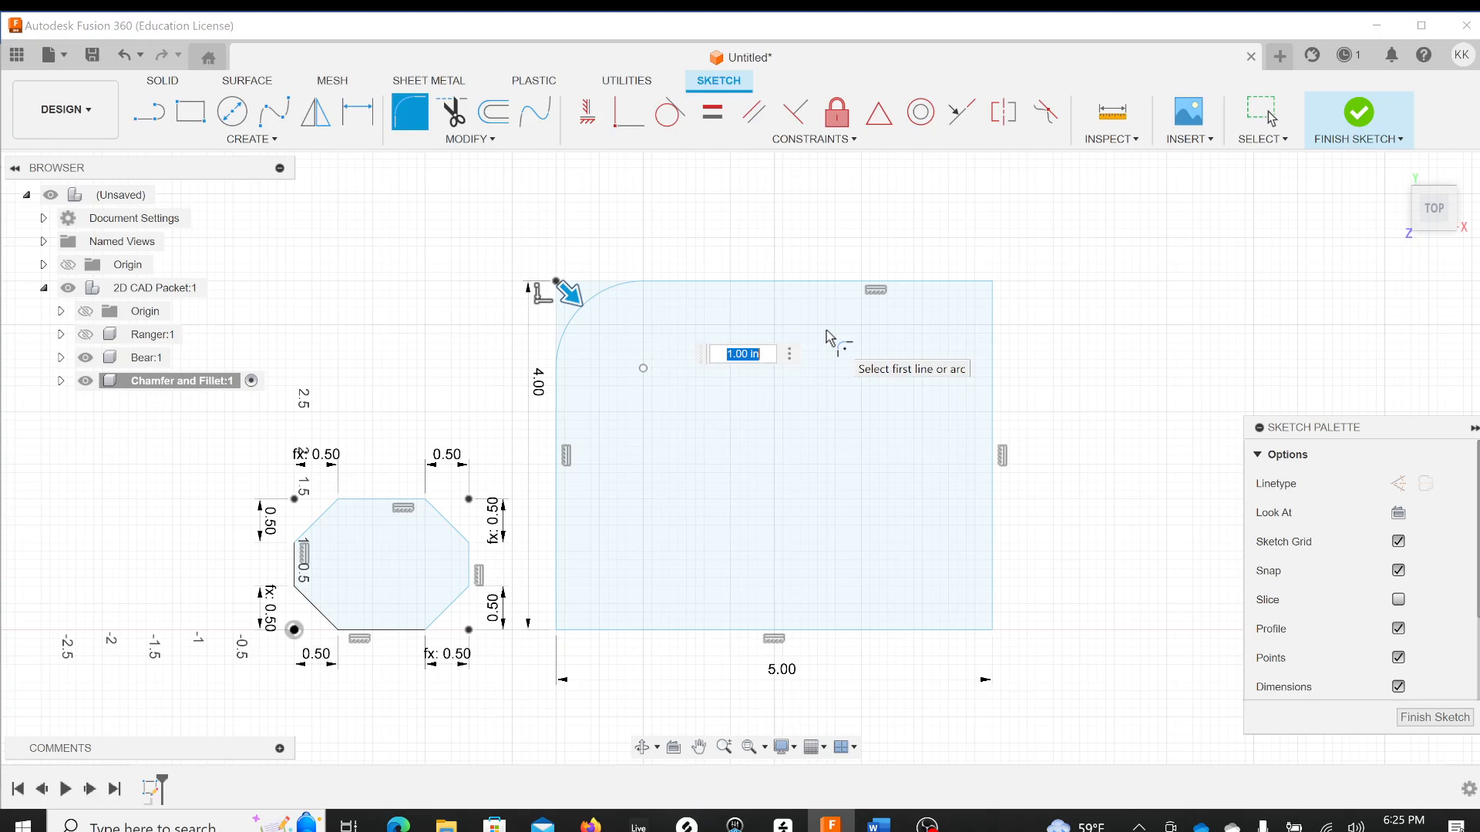
pyautogui.hotkey('alt', 'Tab')
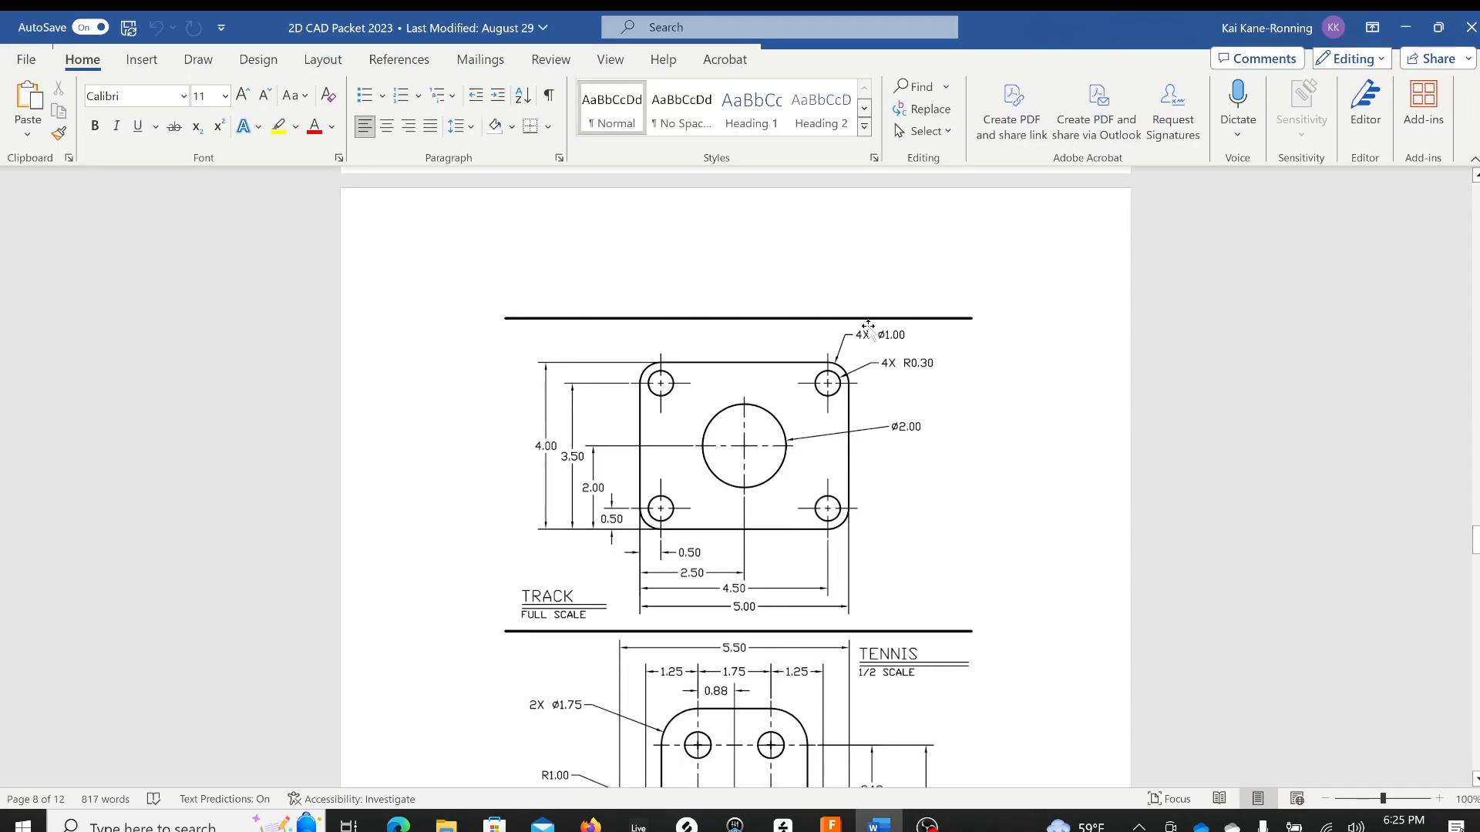
pyautogui.hotkey('alt', 'Tab')
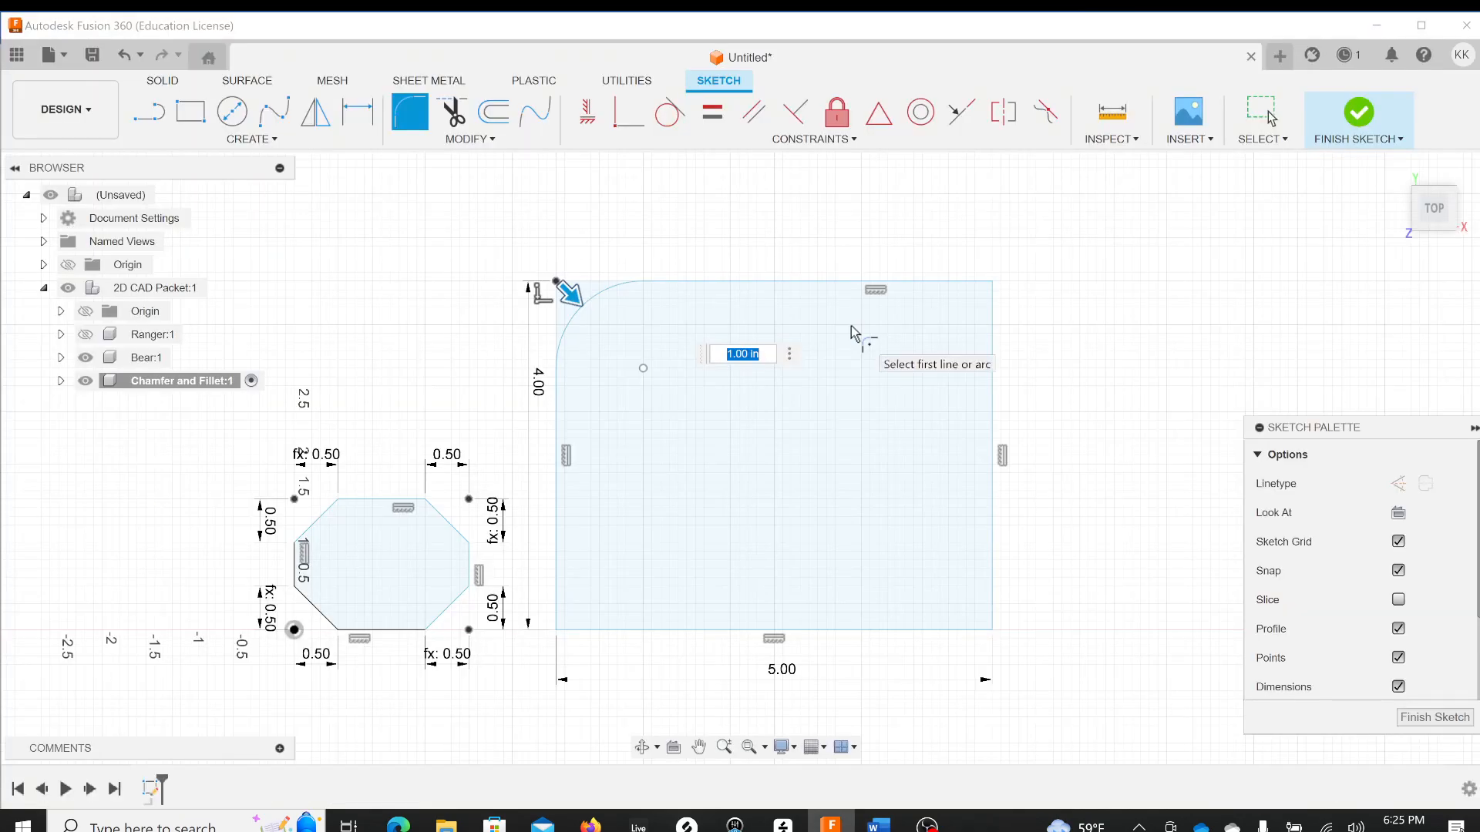
# Set the upper-left corner's fillet radius to 0.5 in and fillet the second rectangle's other three corners with the same radius
pyautogui.write('.5')
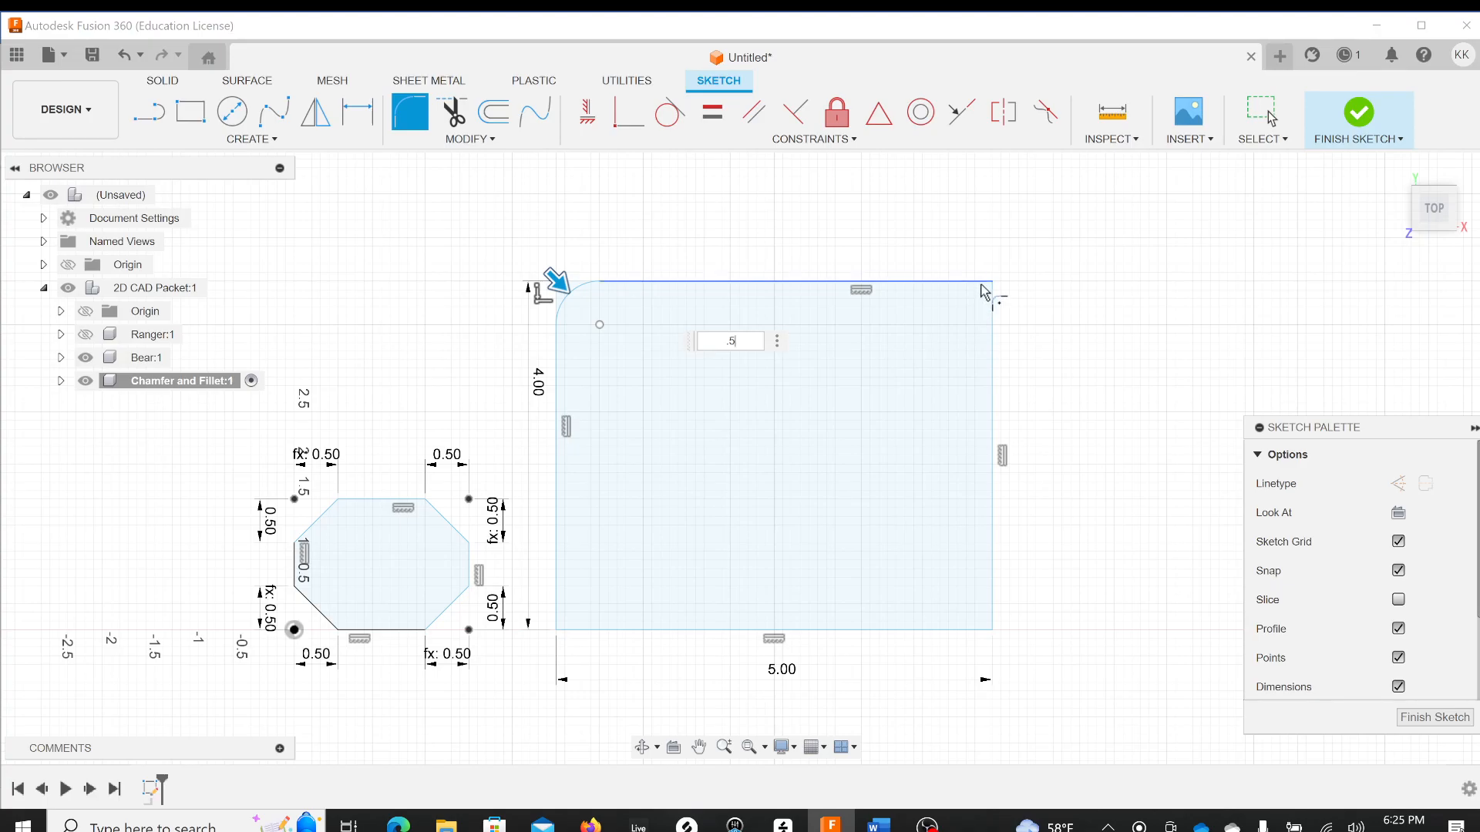
pyautogui.click(987, 294)
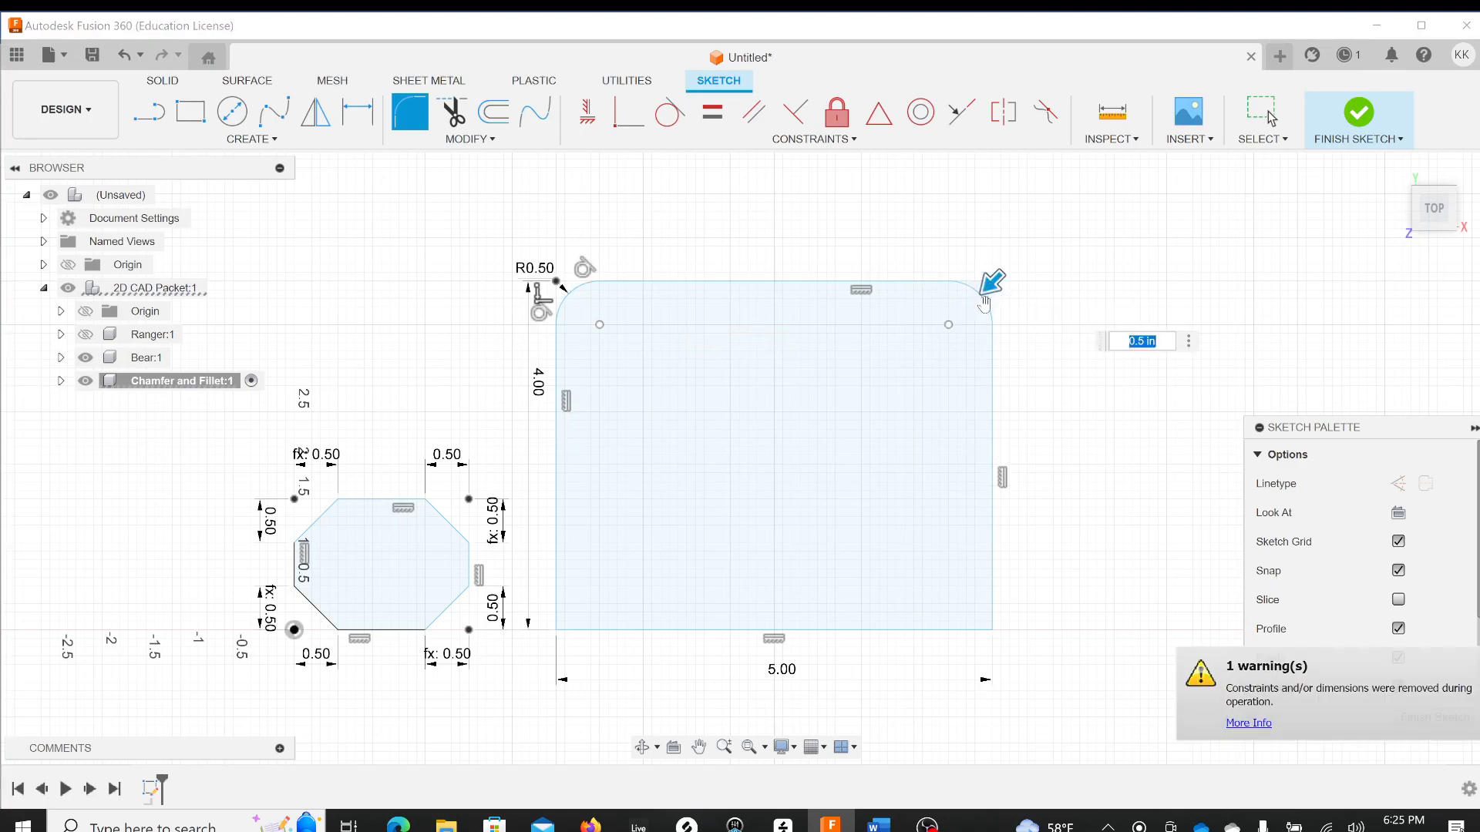
pyautogui.click(986, 617)
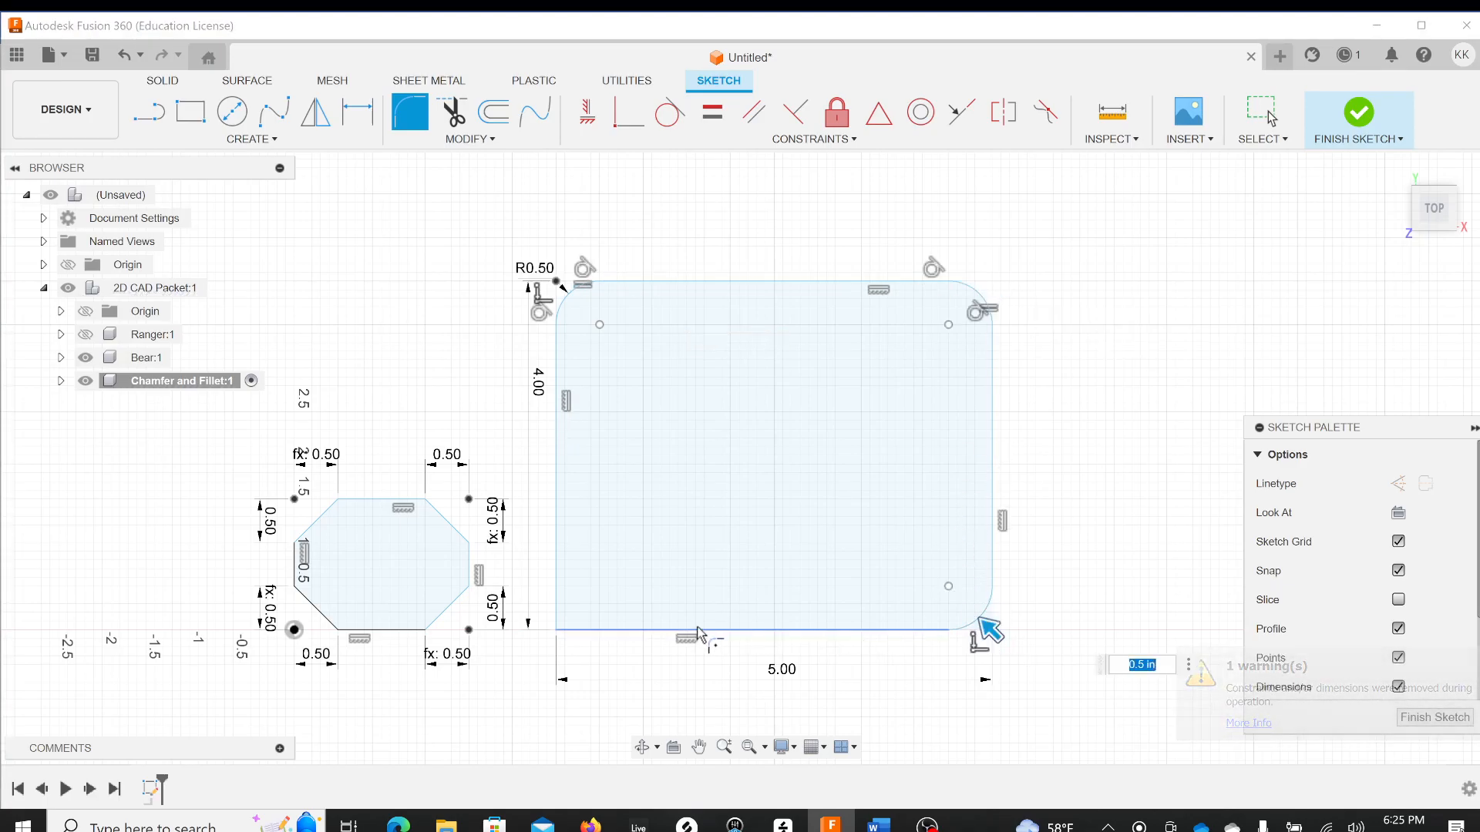
pyautogui.click(556, 628)
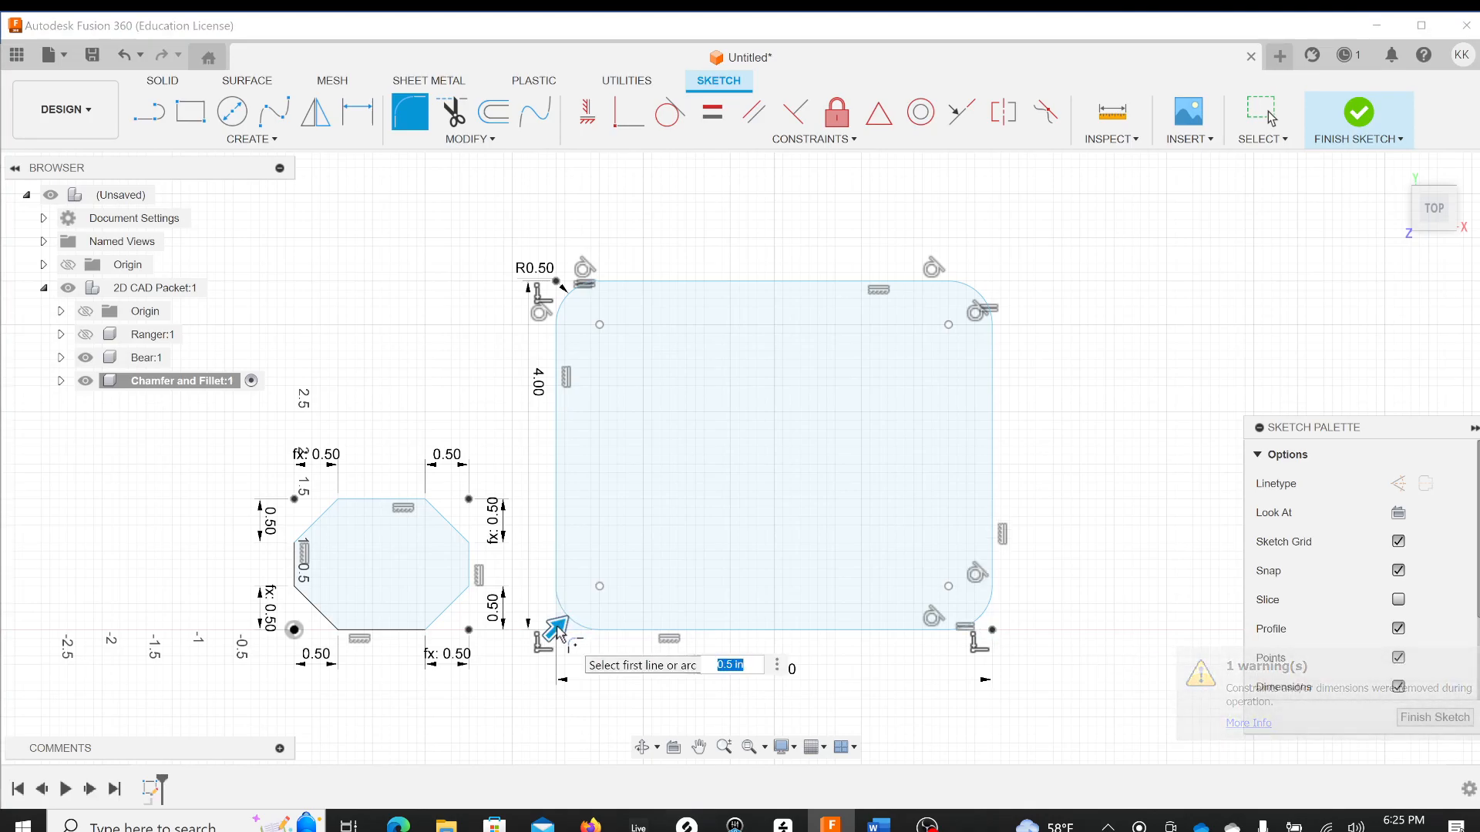
# Apply the corner fillets and move the upper-left radius dimension farther above the second rectangle's corner
pyautogui.press('Return')
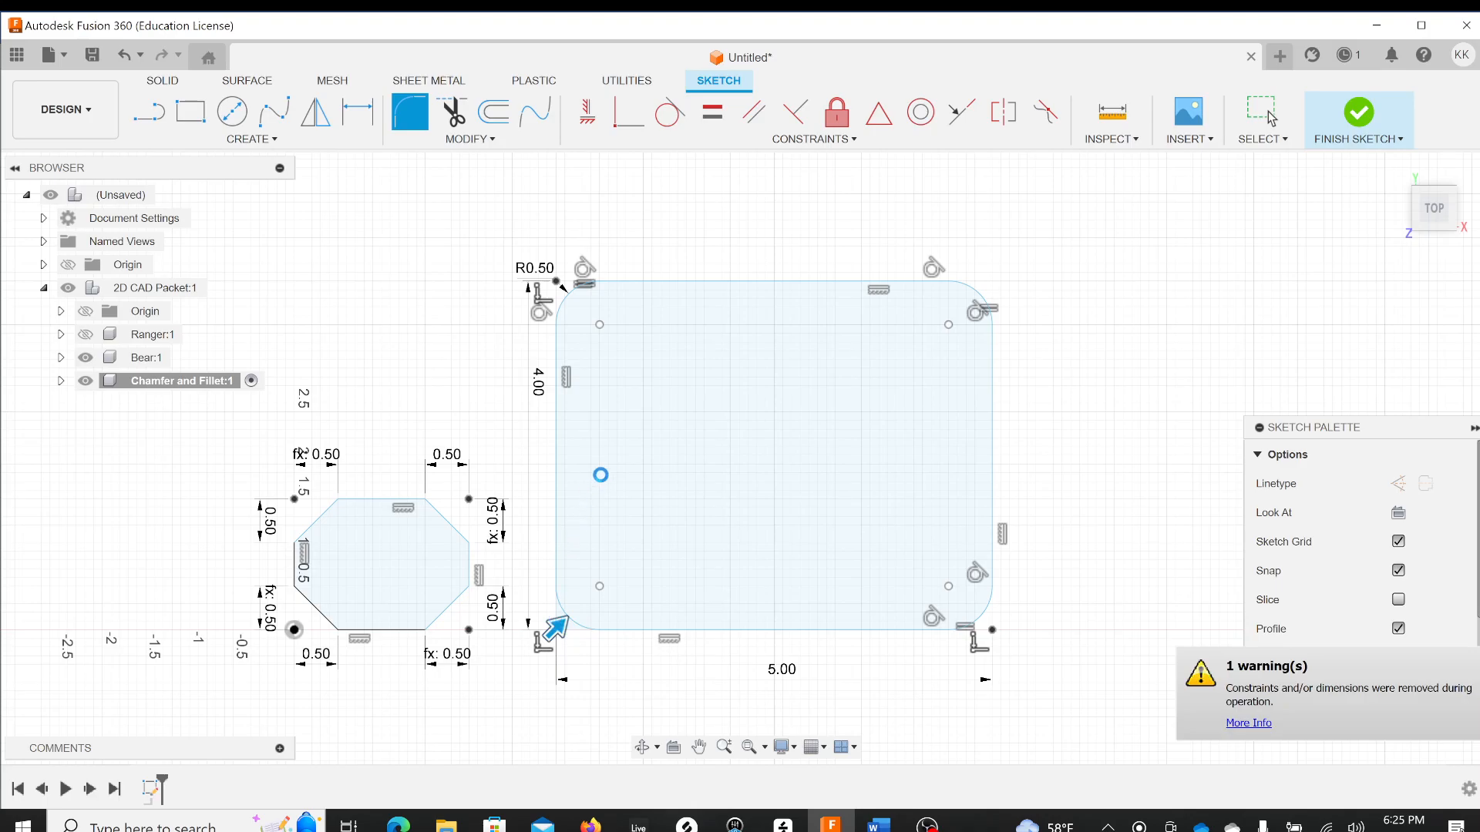
pyautogui.press('Escape')
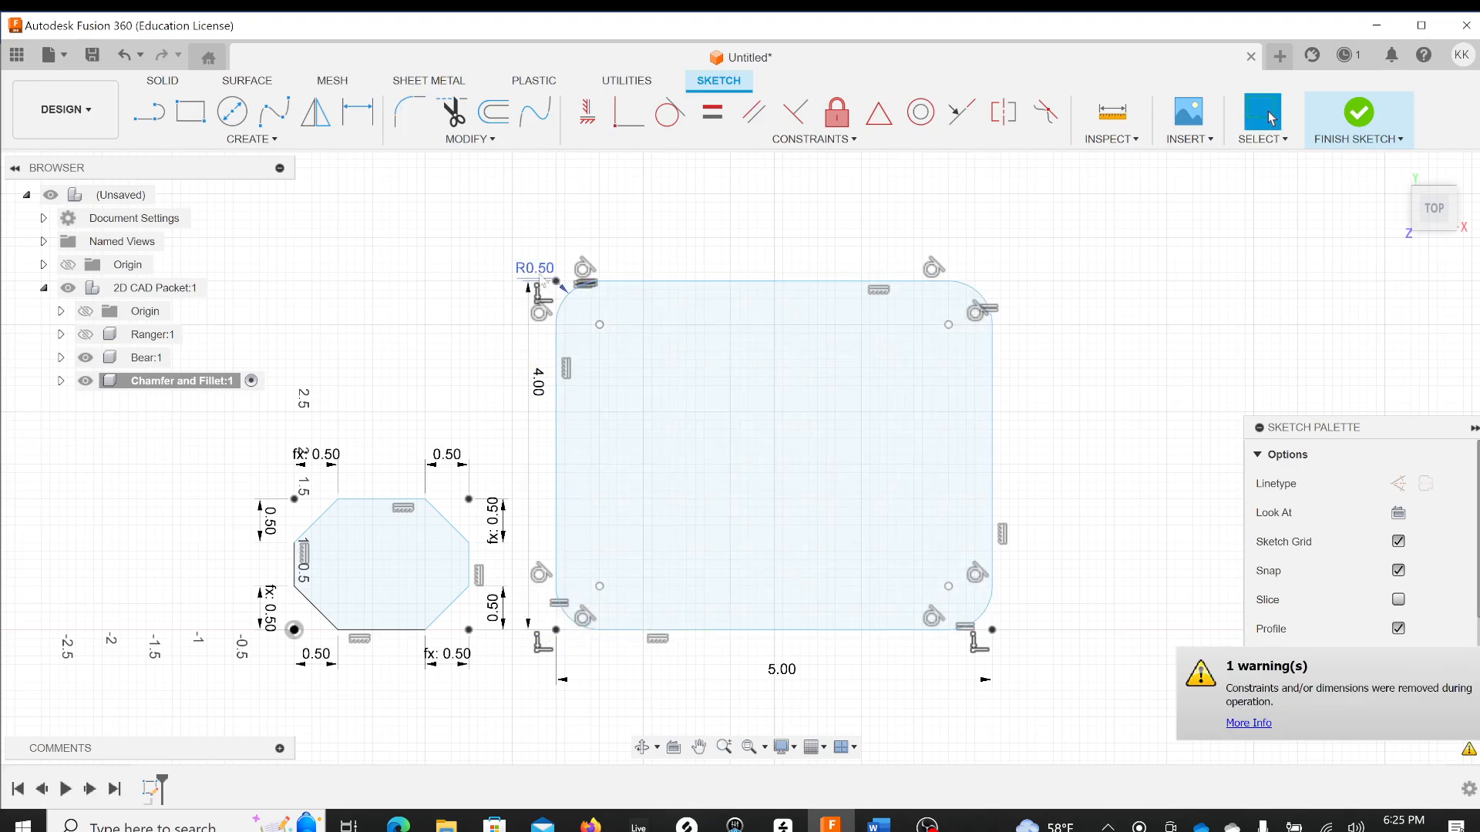
pyautogui.moveTo(544, 279)
pyautogui.mouseDown()
pyautogui.moveTo(530, 253)
pyautogui.moveTo(542, 234)
pyautogui.mouseUp()
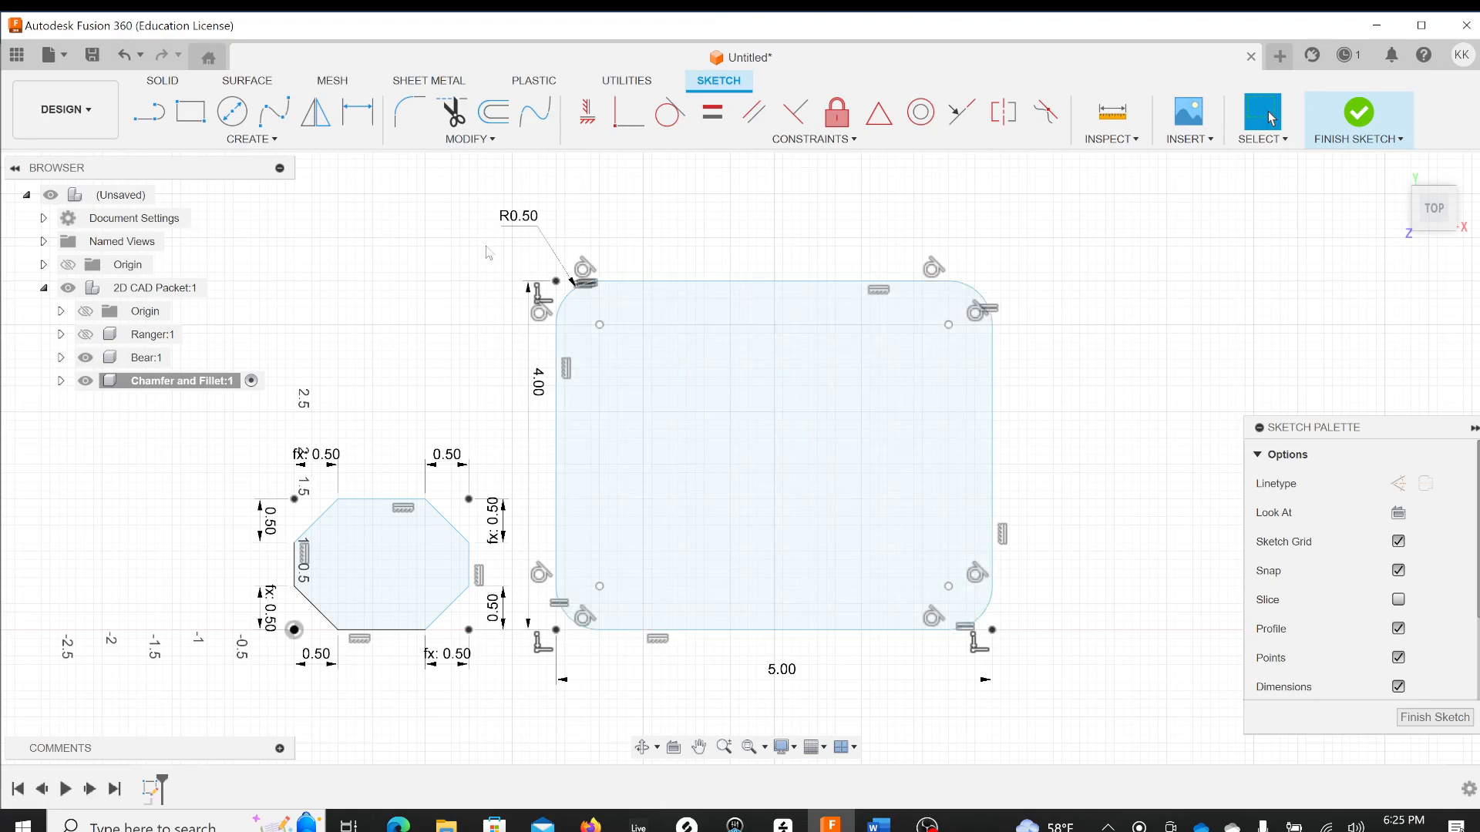
# Add driven radius dimensions to the second rectangle's upper-right, lower-right and lower-left fillets, placing each outside its corner
pyautogui.press('d')
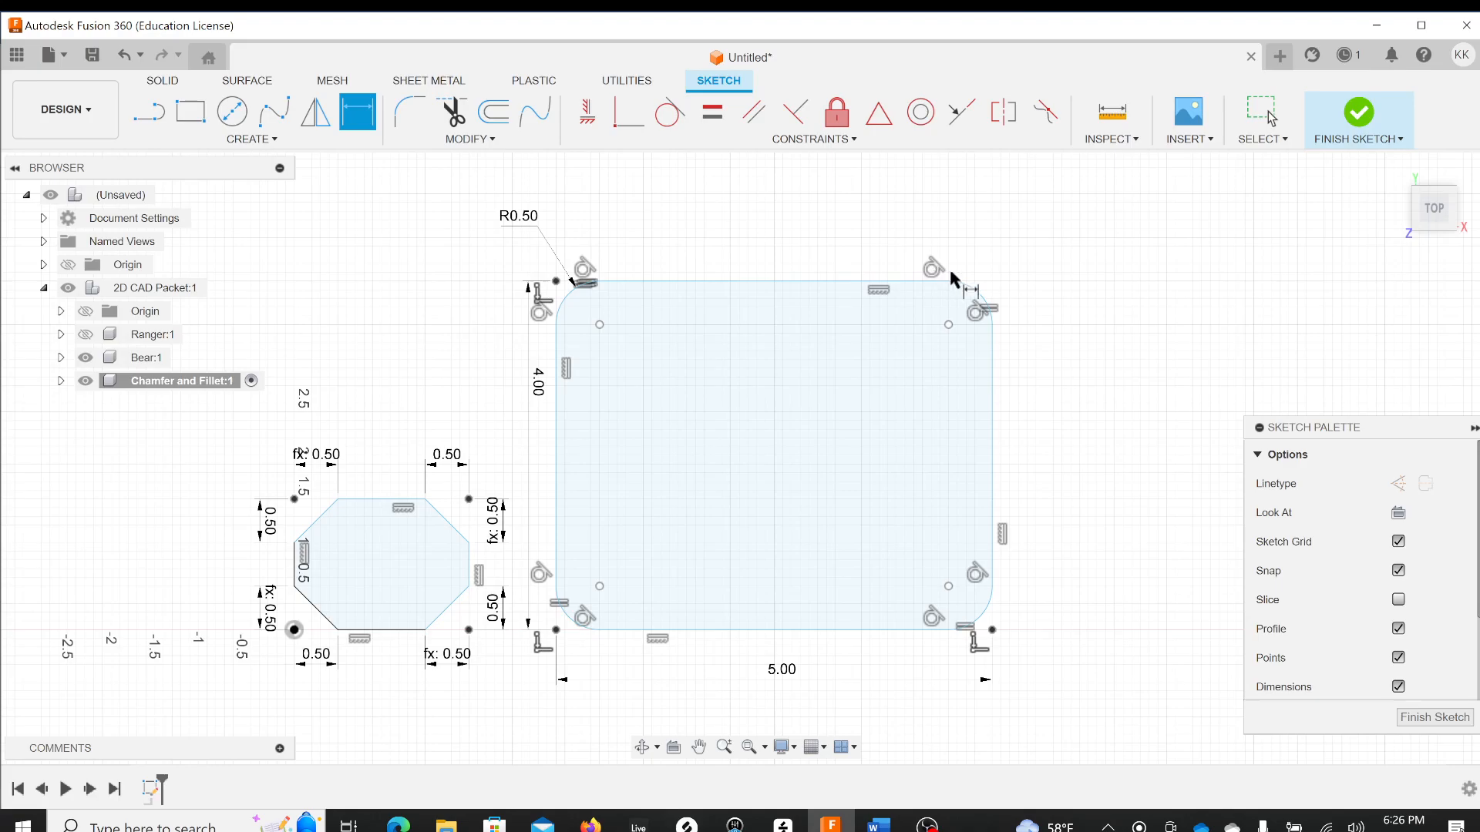
pyautogui.click(977, 296)
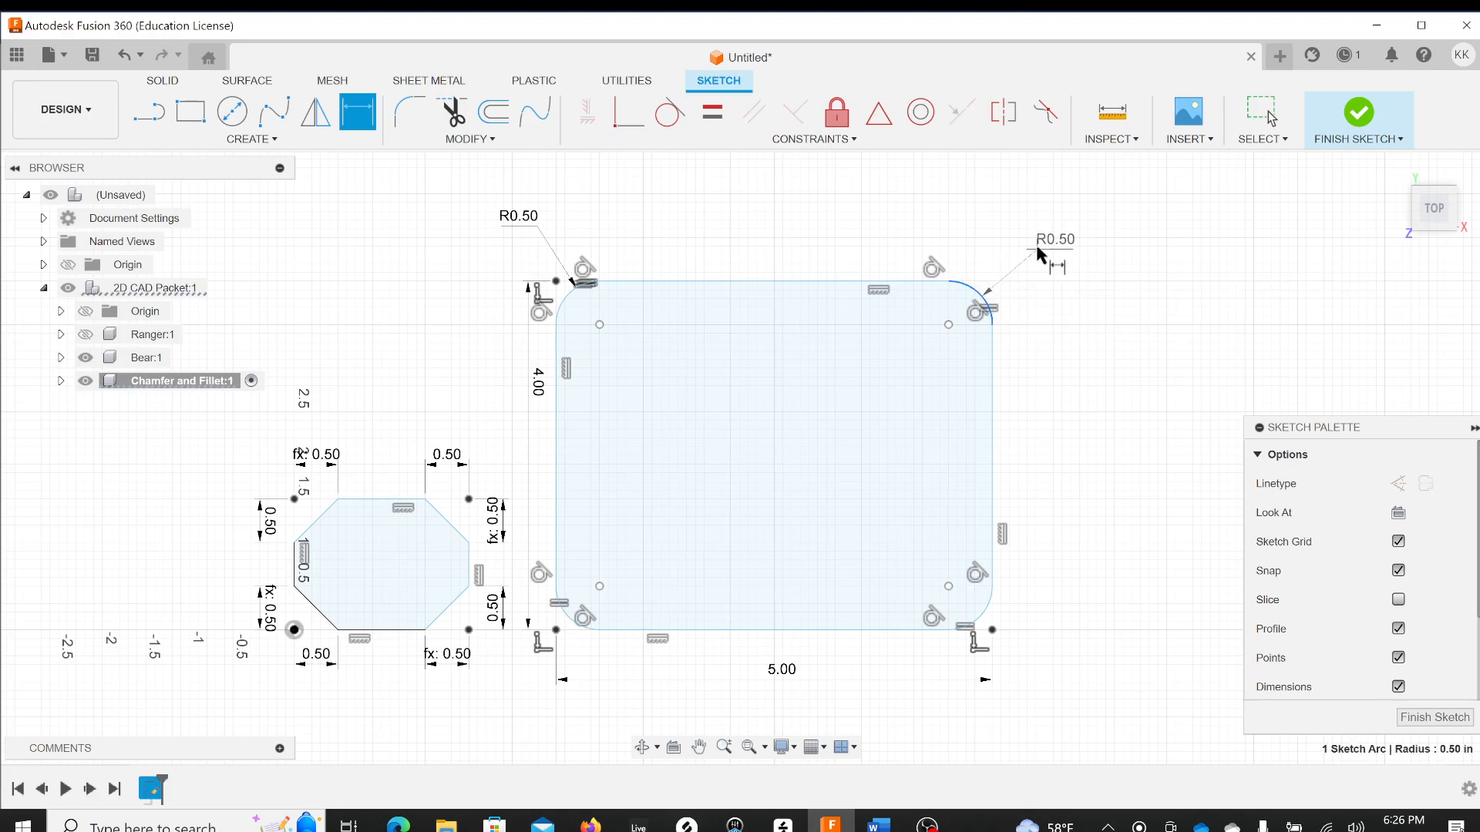
pyautogui.click(1037, 246)
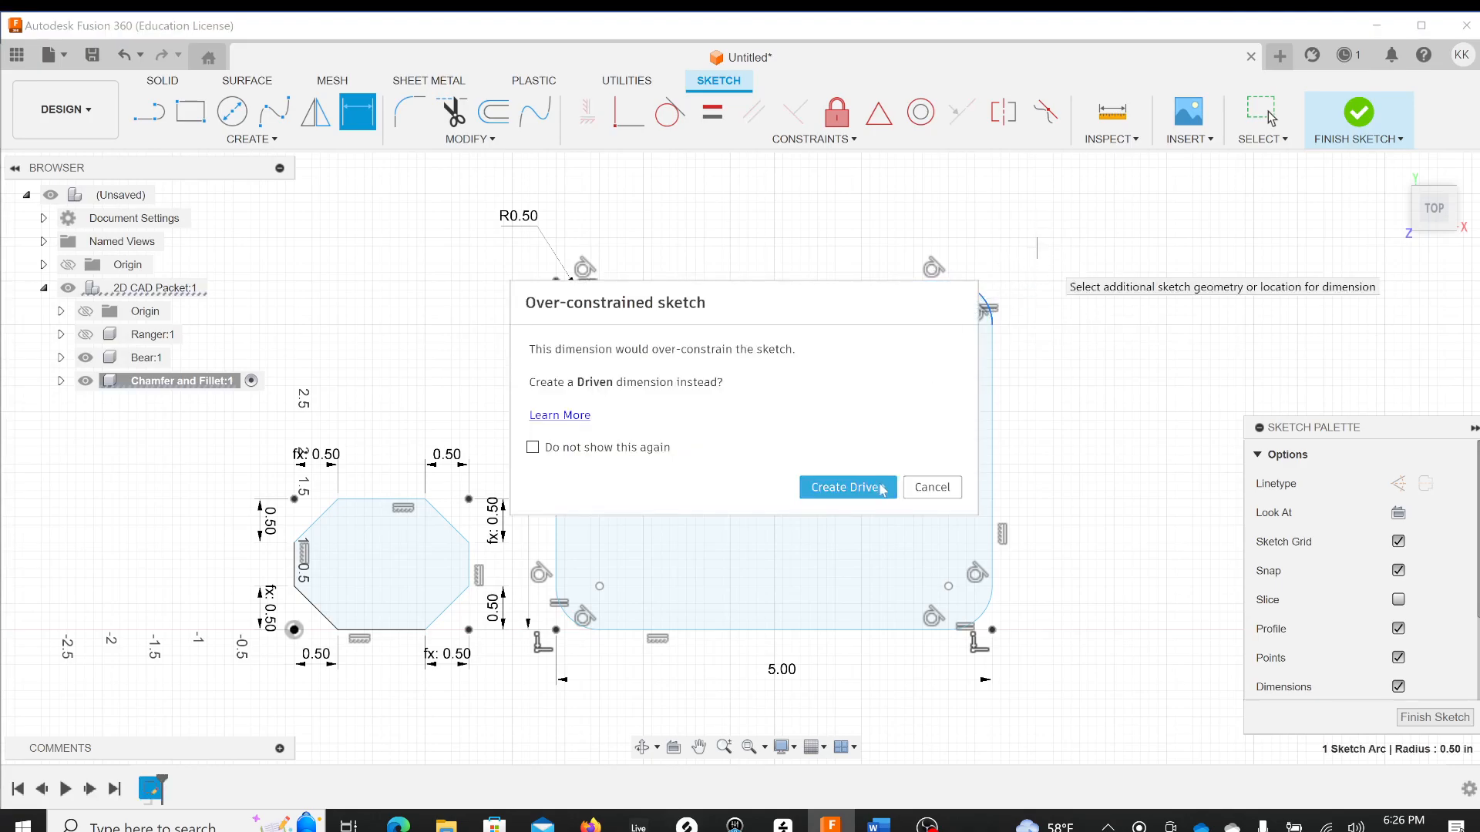
pyautogui.click(879, 492)
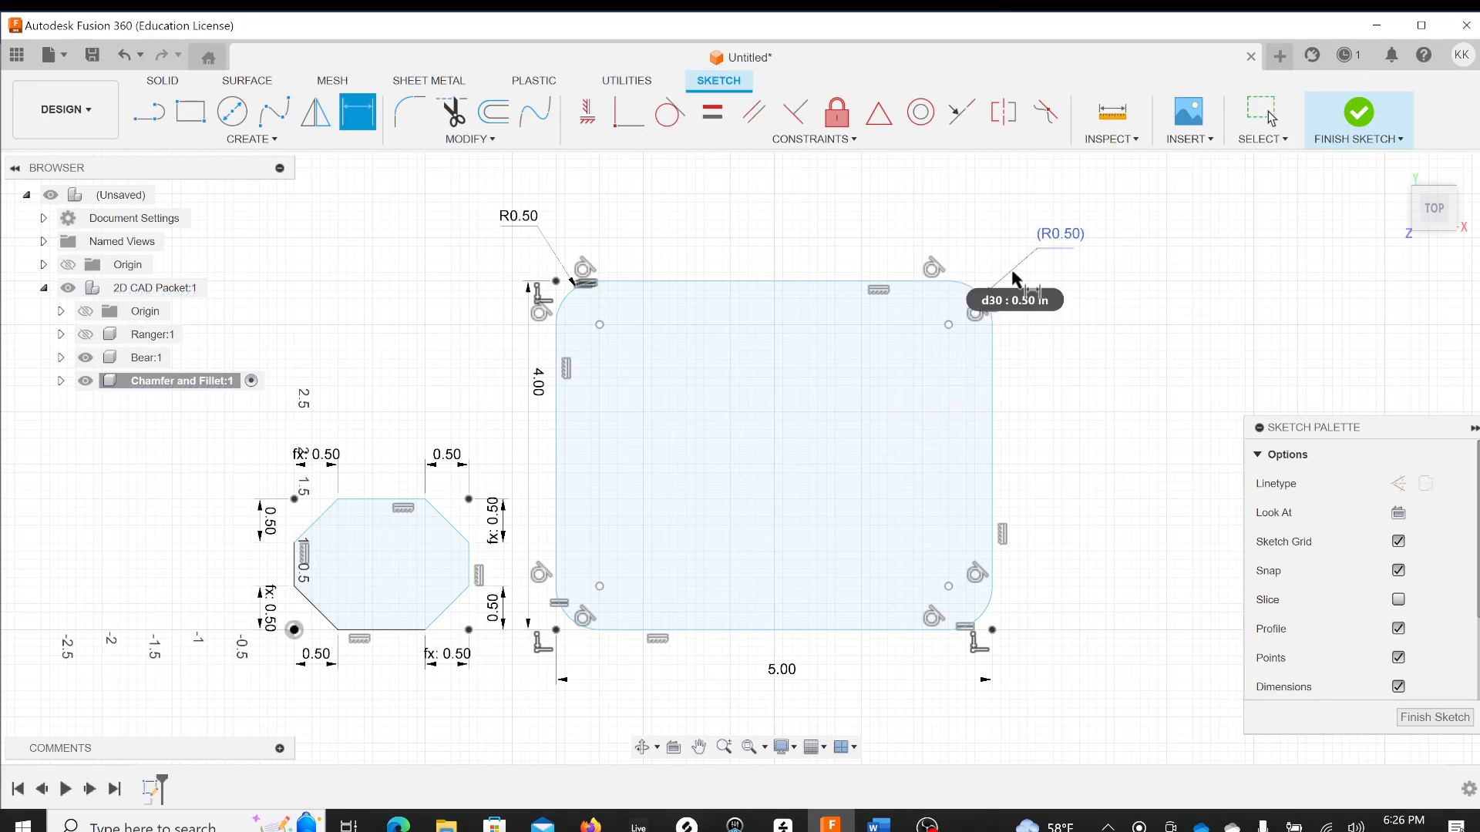
pyautogui.click(984, 623)
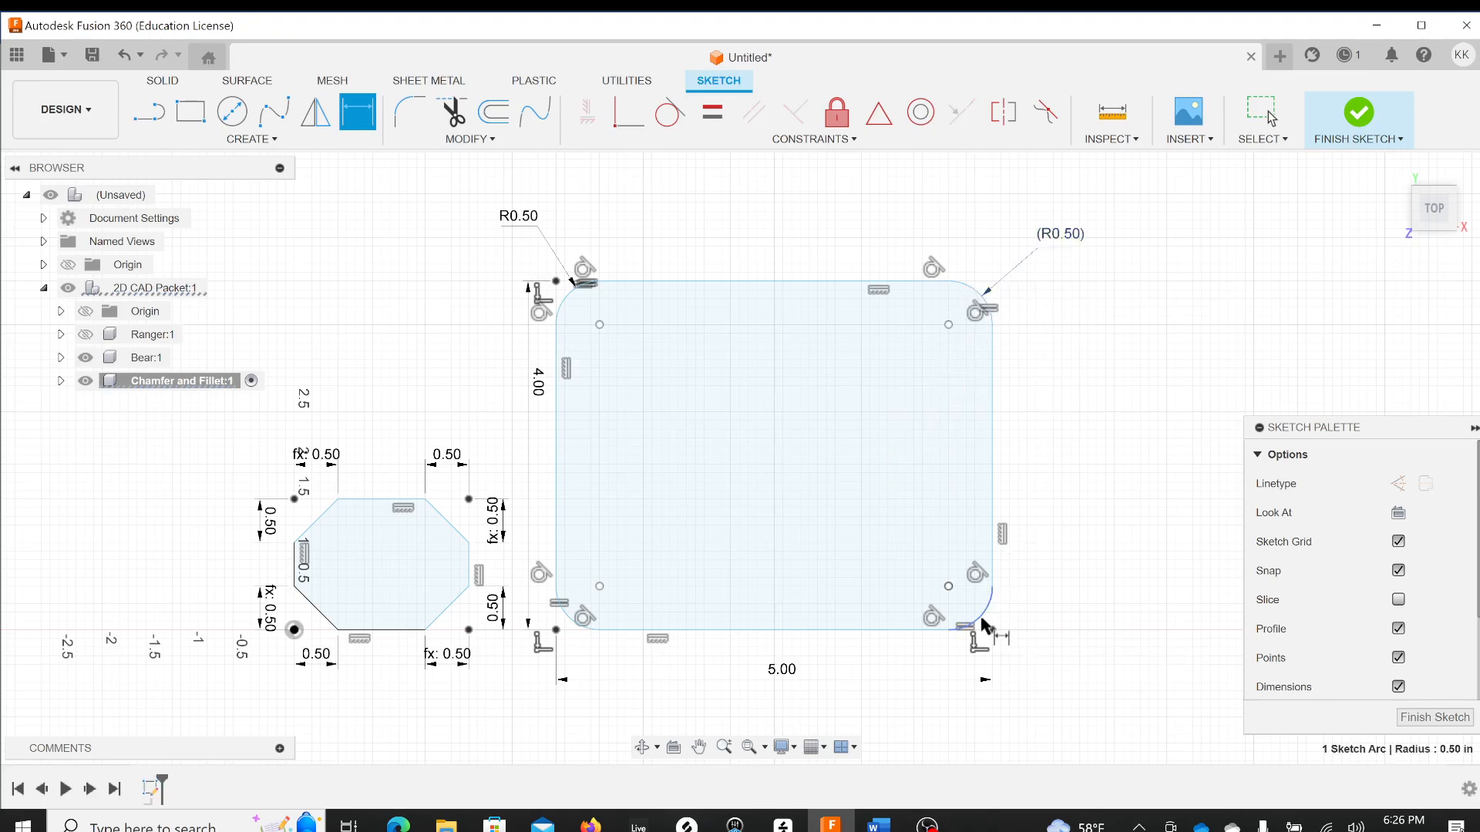
pyautogui.click(1059, 643)
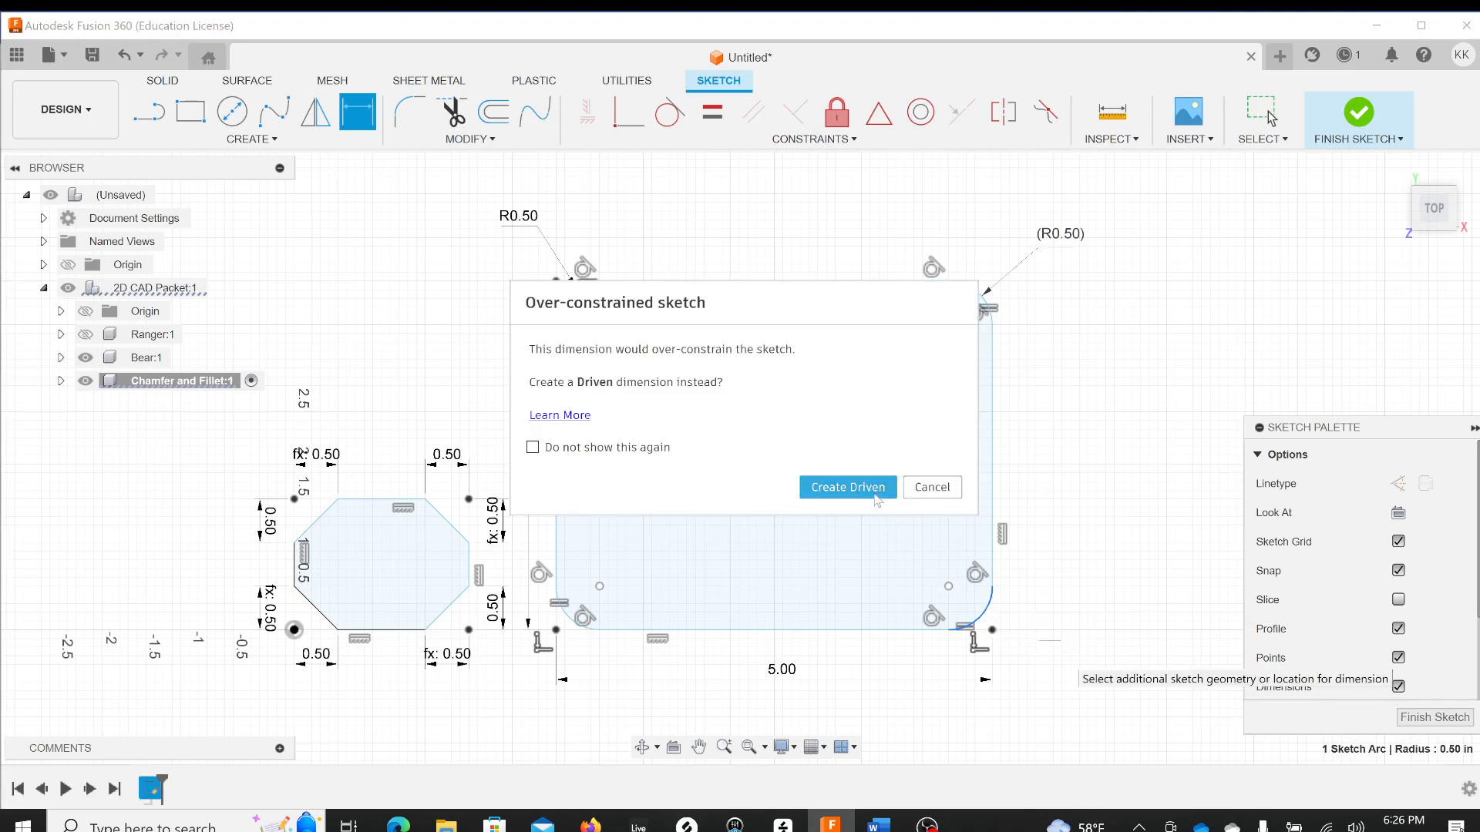
pyautogui.click(848, 487)
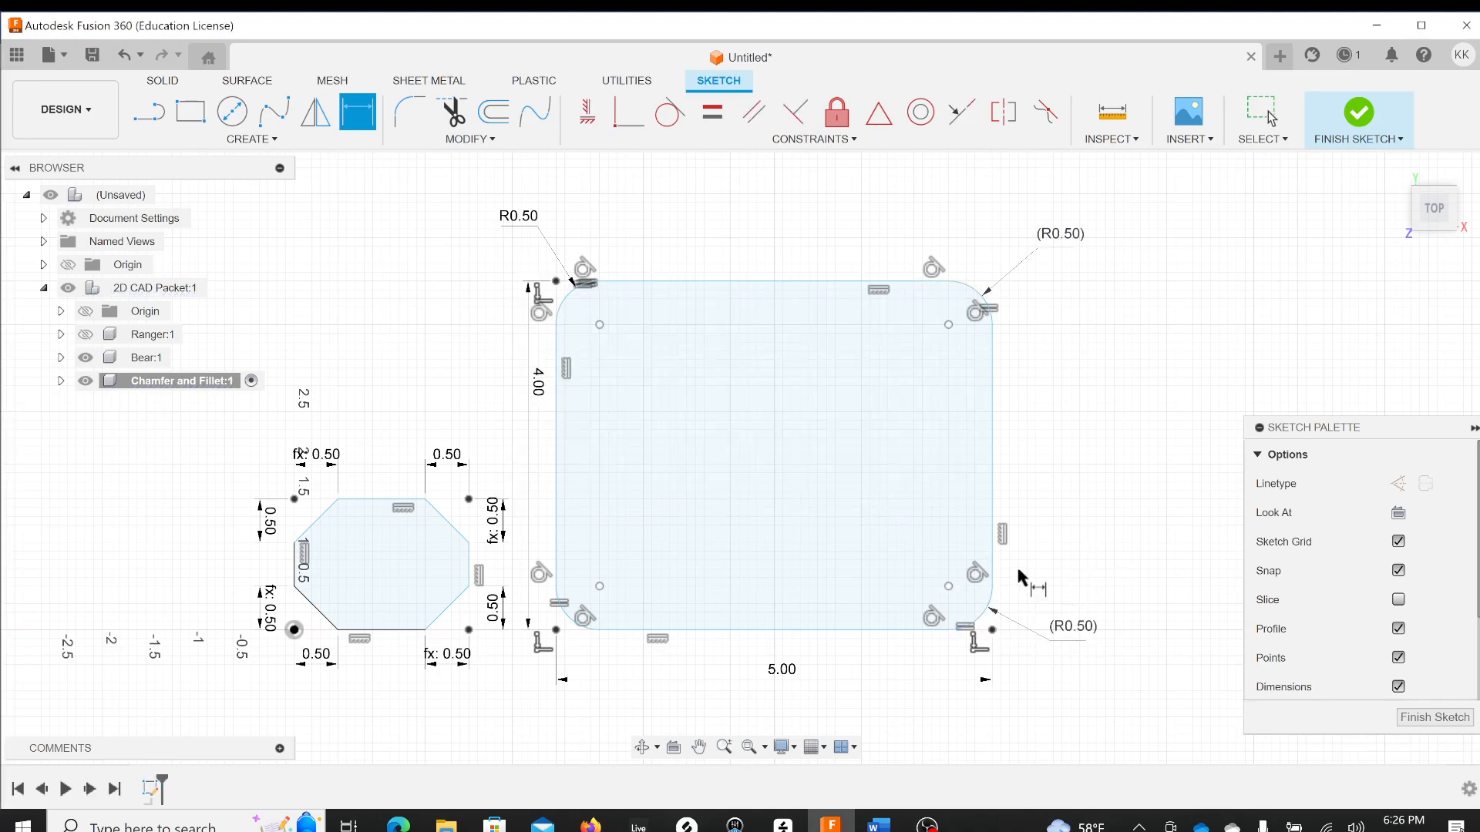
pyautogui.click(568, 623)
pyautogui.click(534, 696)
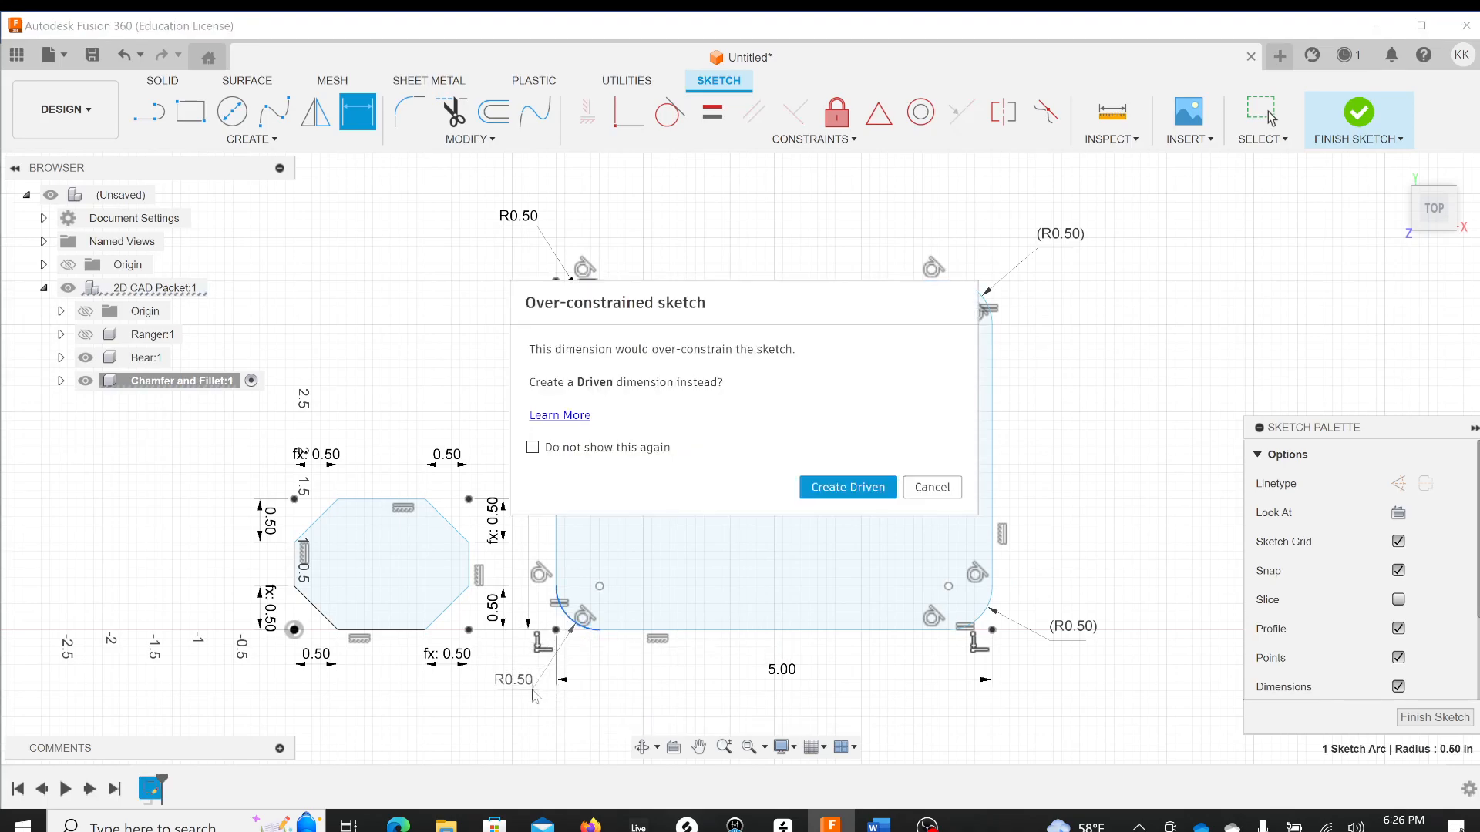
pyautogui.click(848, 487)
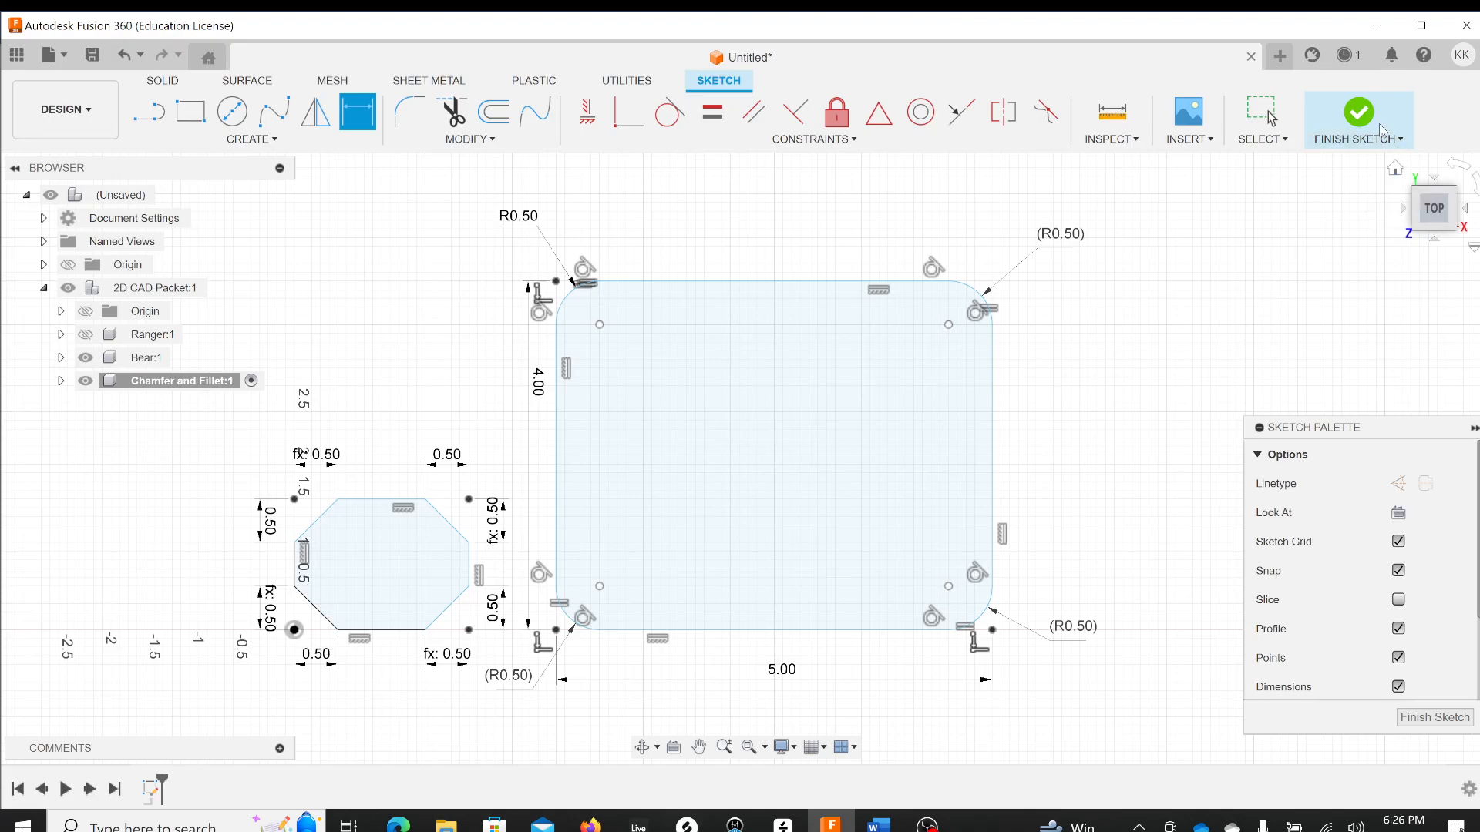
# Finish the sketch and hide the Chamfer and Fillet component, making the parent 2D CAD Packet component active
pyautogui.click(1359, 114)
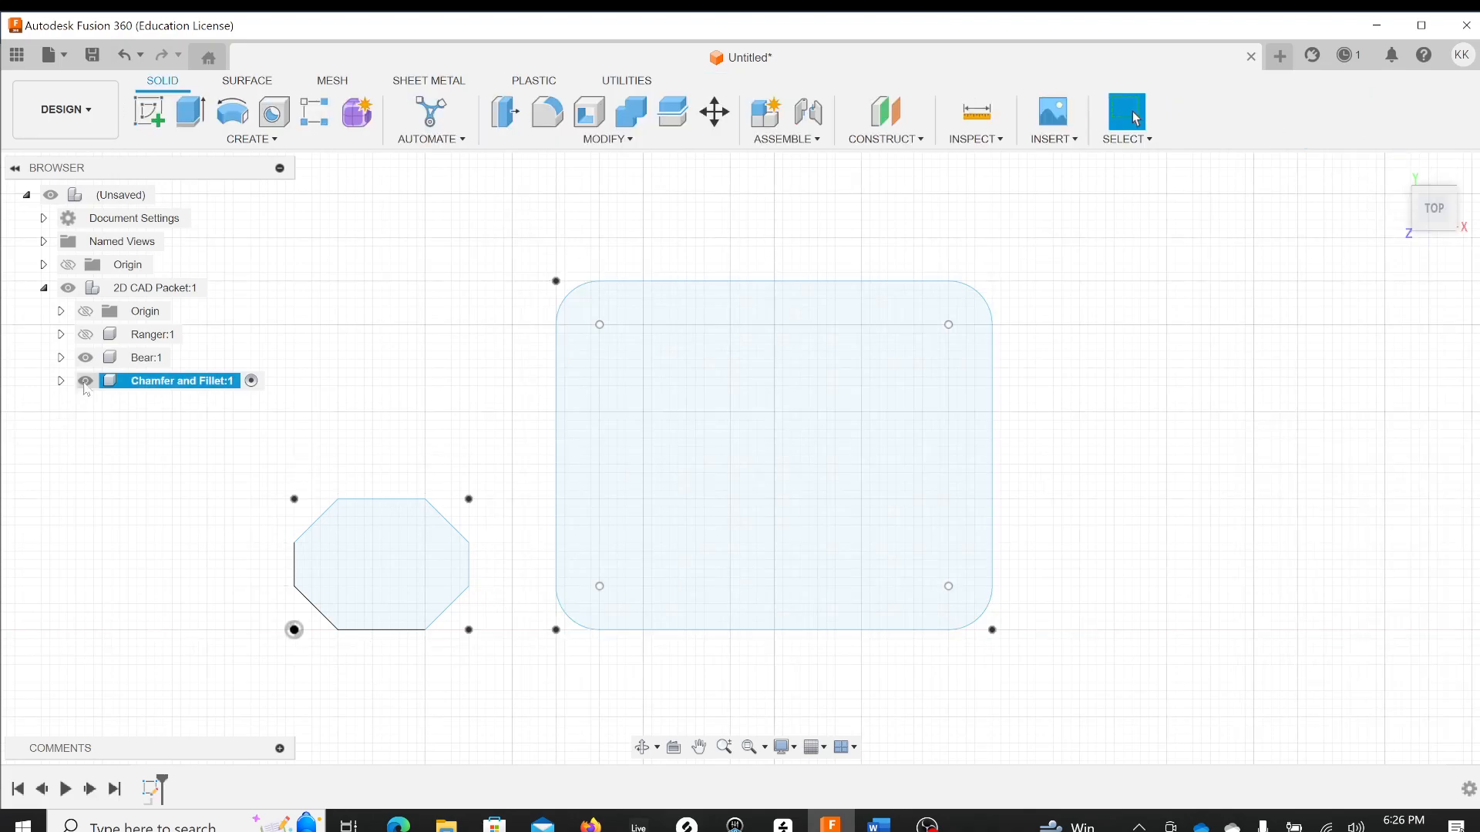
pyautogui.click(85, 381)
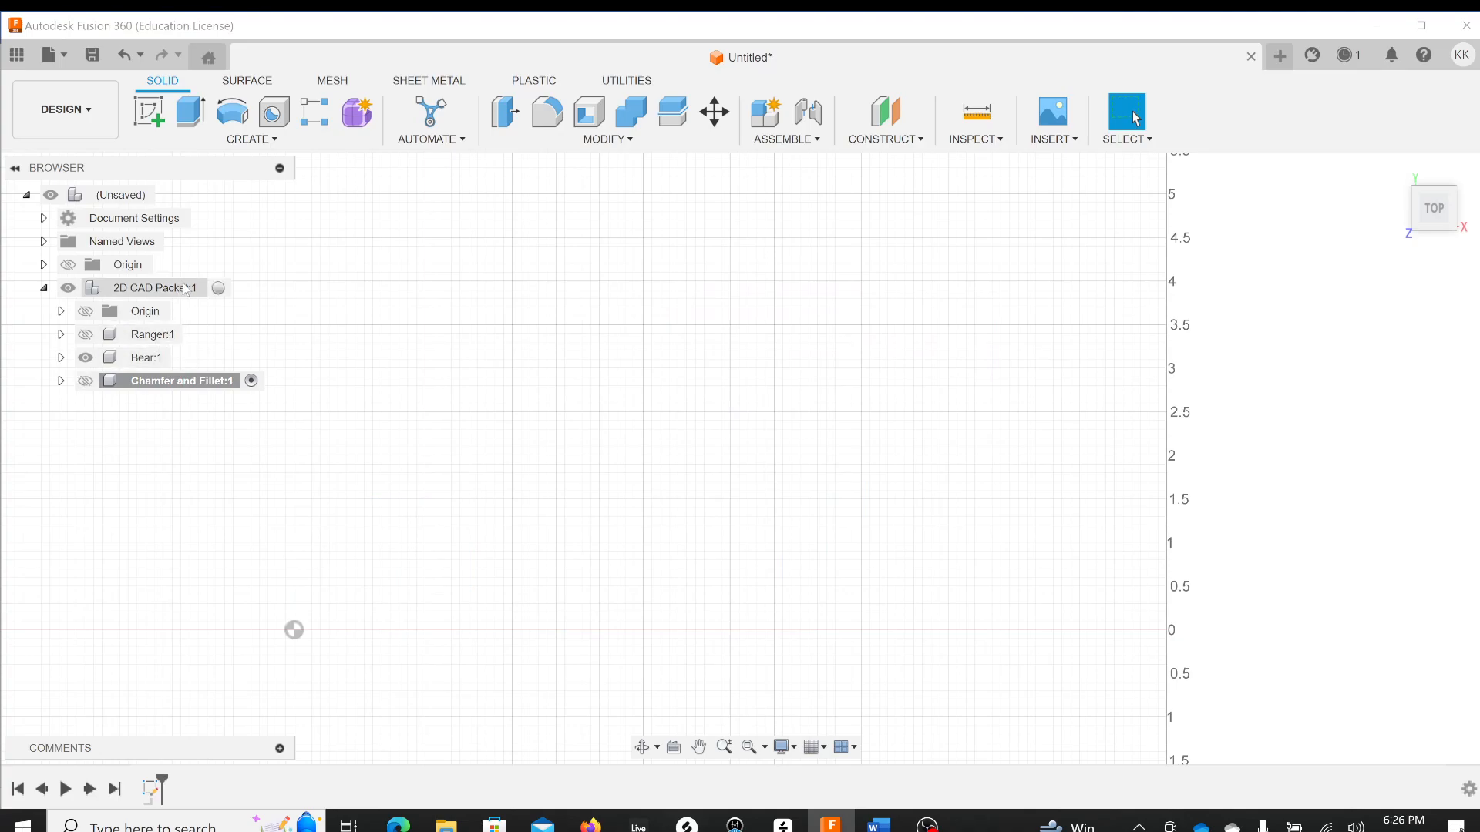
pyautogui.click(220, 290)
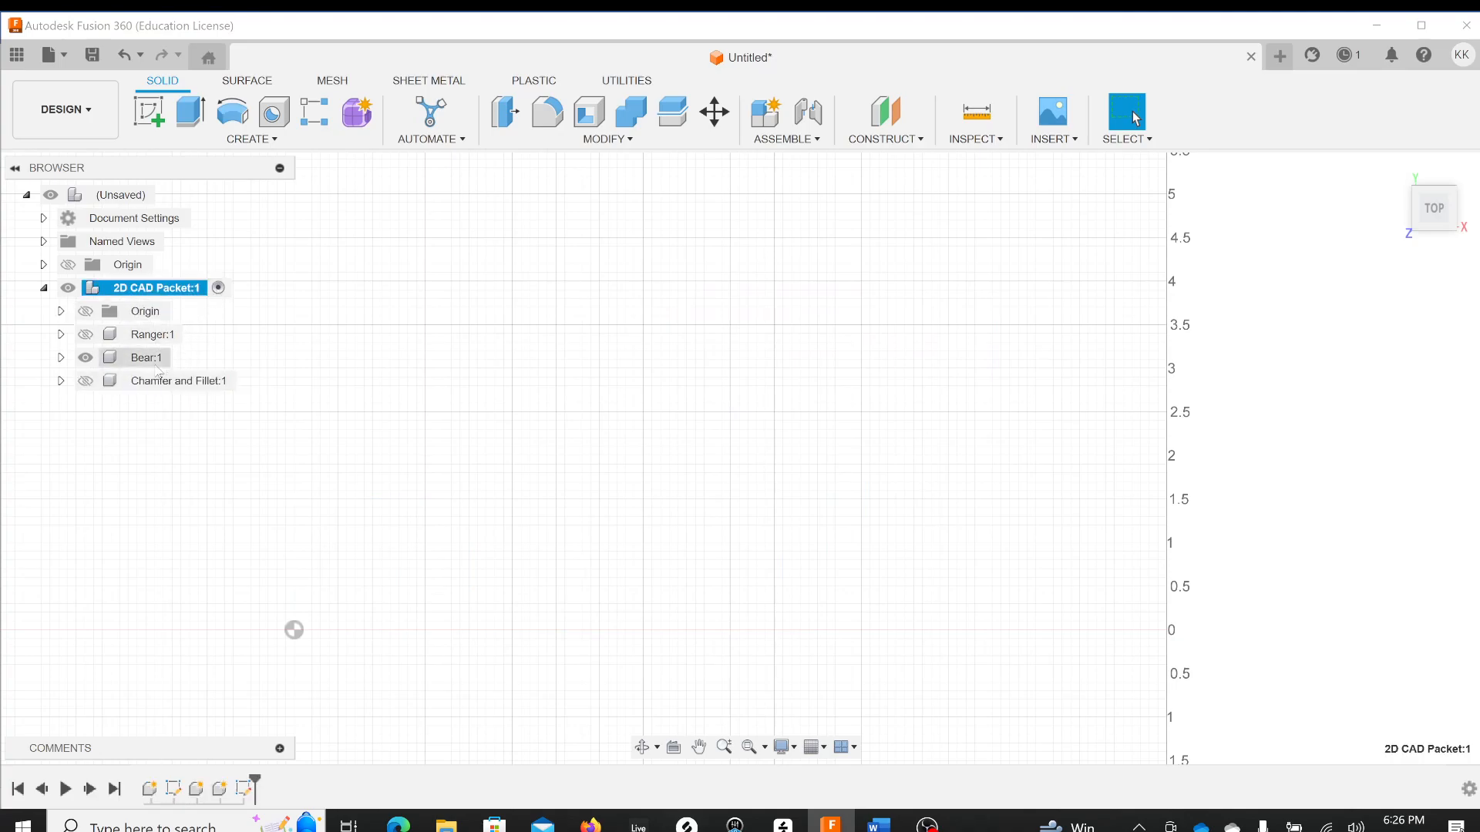